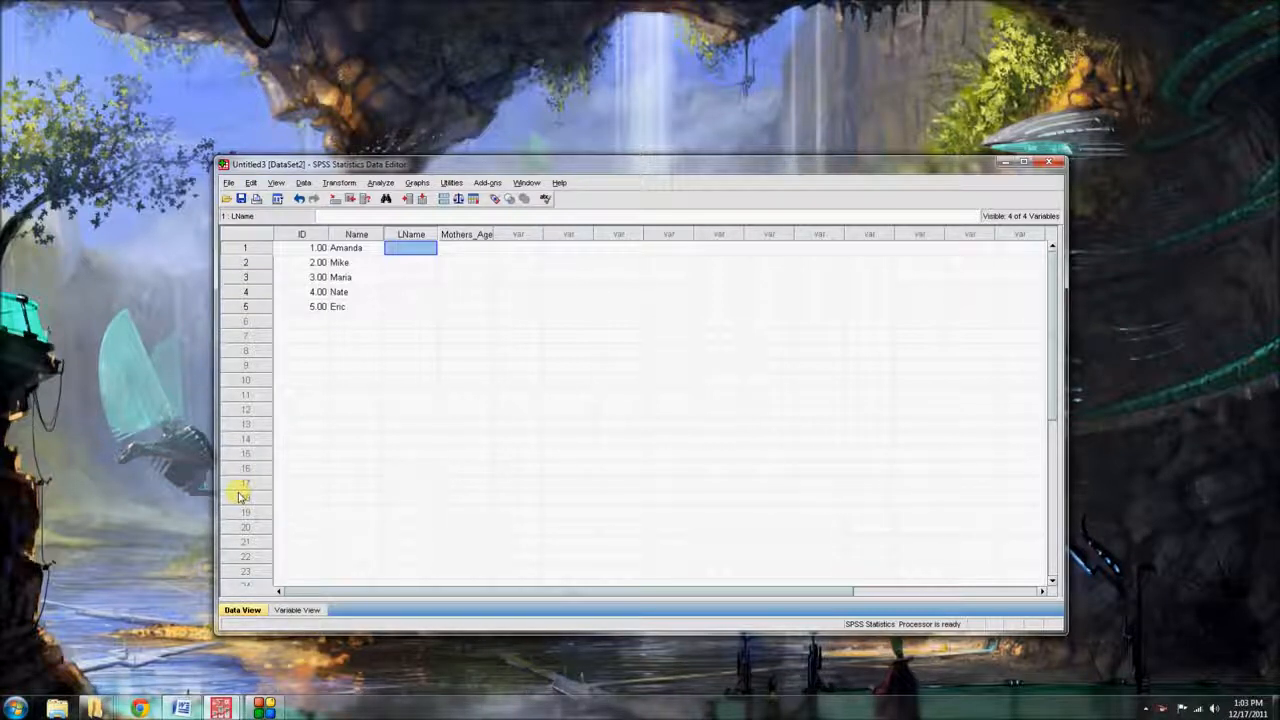
- Define a new variable named Gender below Mothers_Age in the dataset's variable definitions
mouse_move(765, 166)
left_mouse_down()
mouse_move(829, 149)
mouse_move(783, 158)
left_mouse_up()
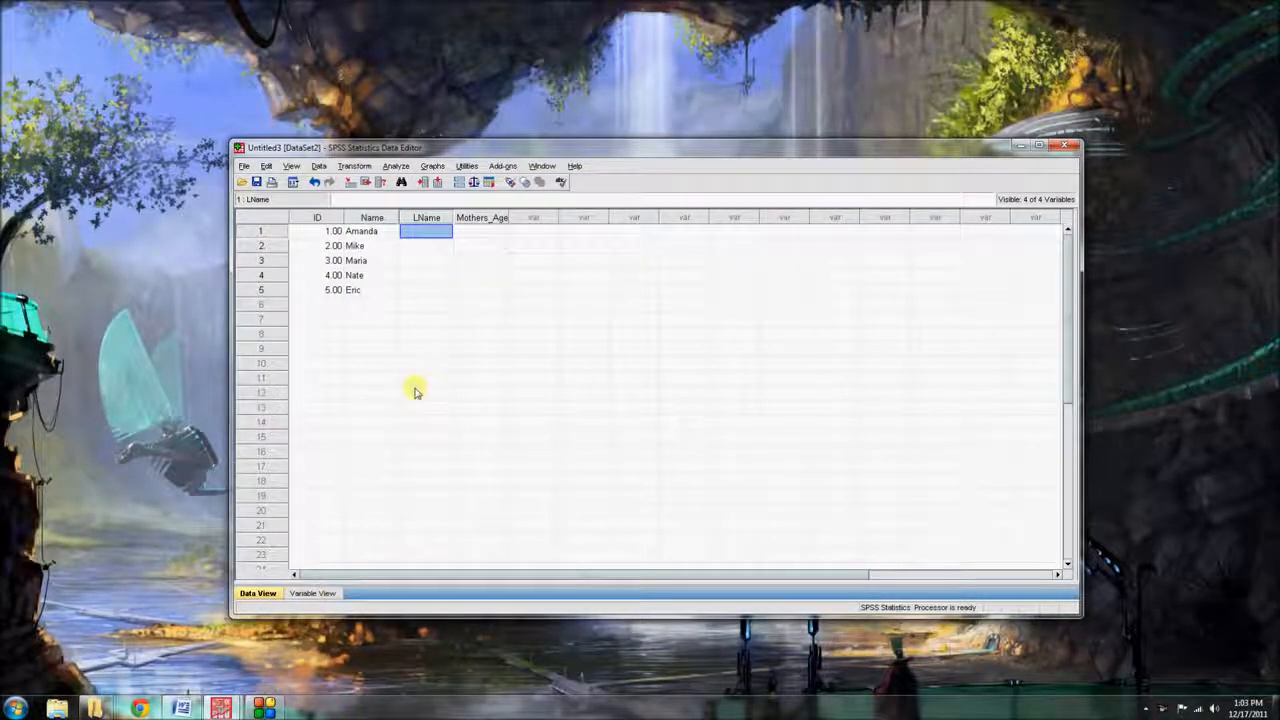
left_click(320, 593)
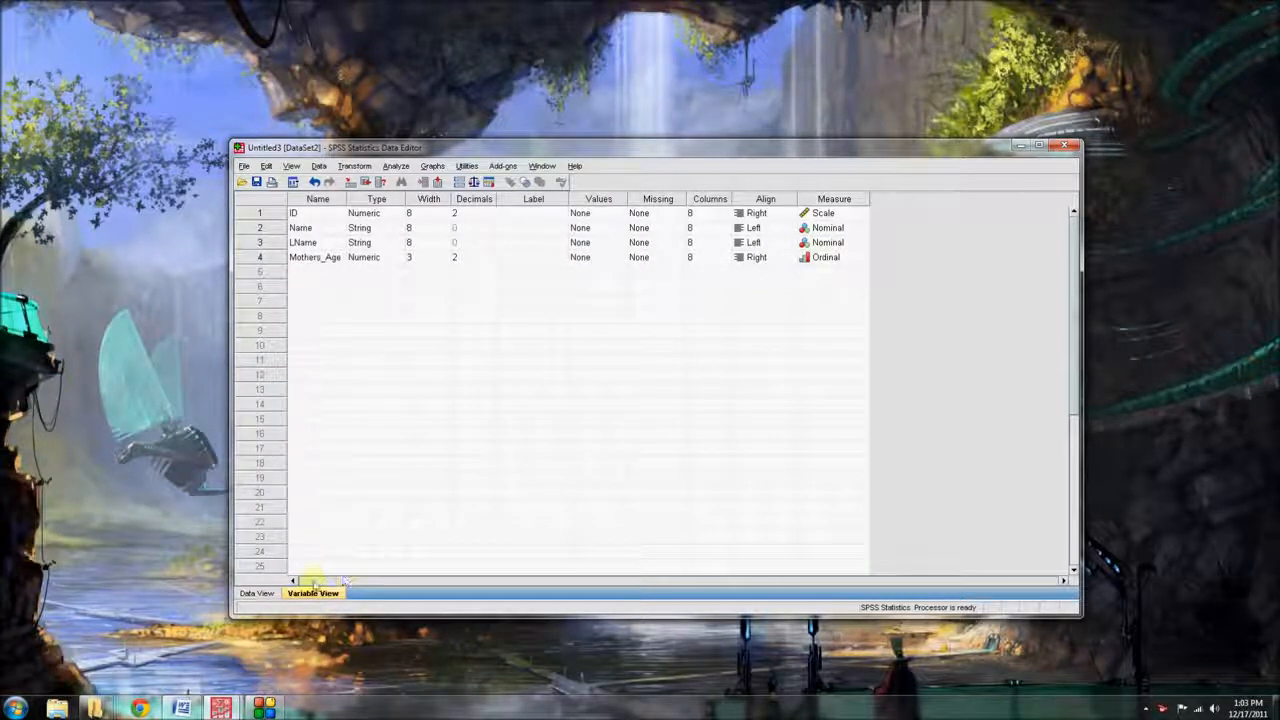
left_click(258, 594)
left_click(315, 594)
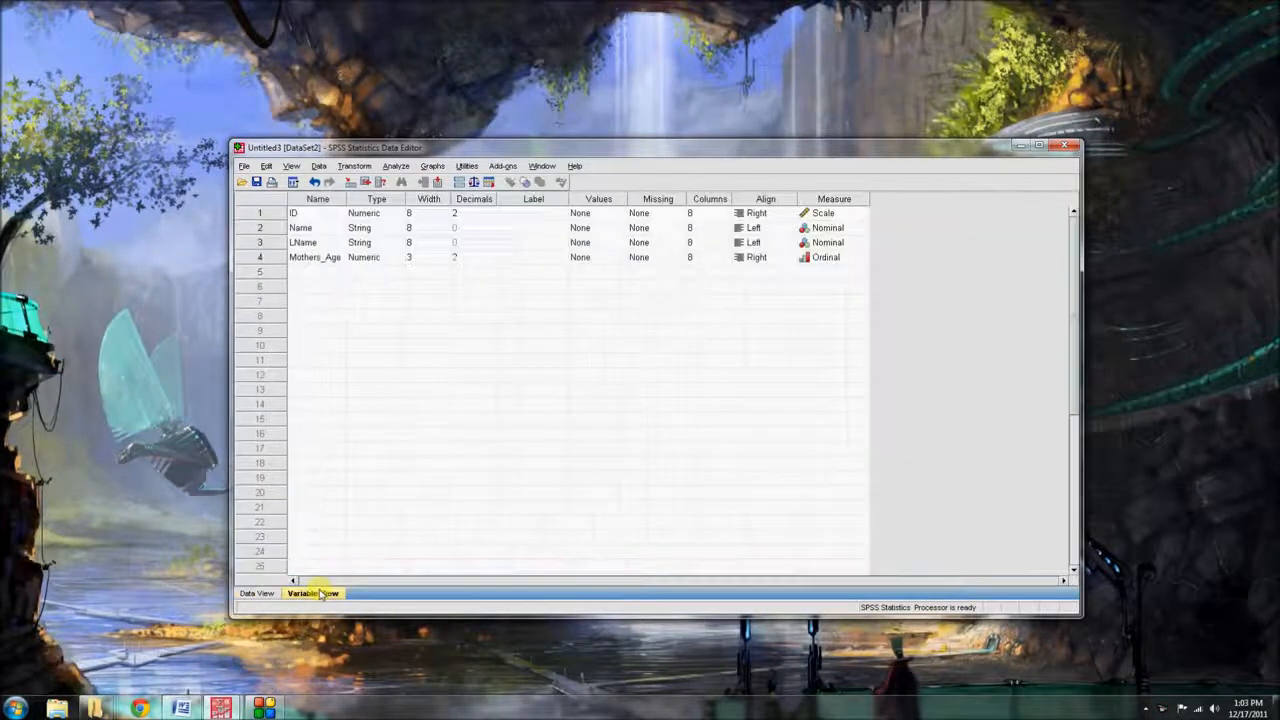
left_click(605, 200)
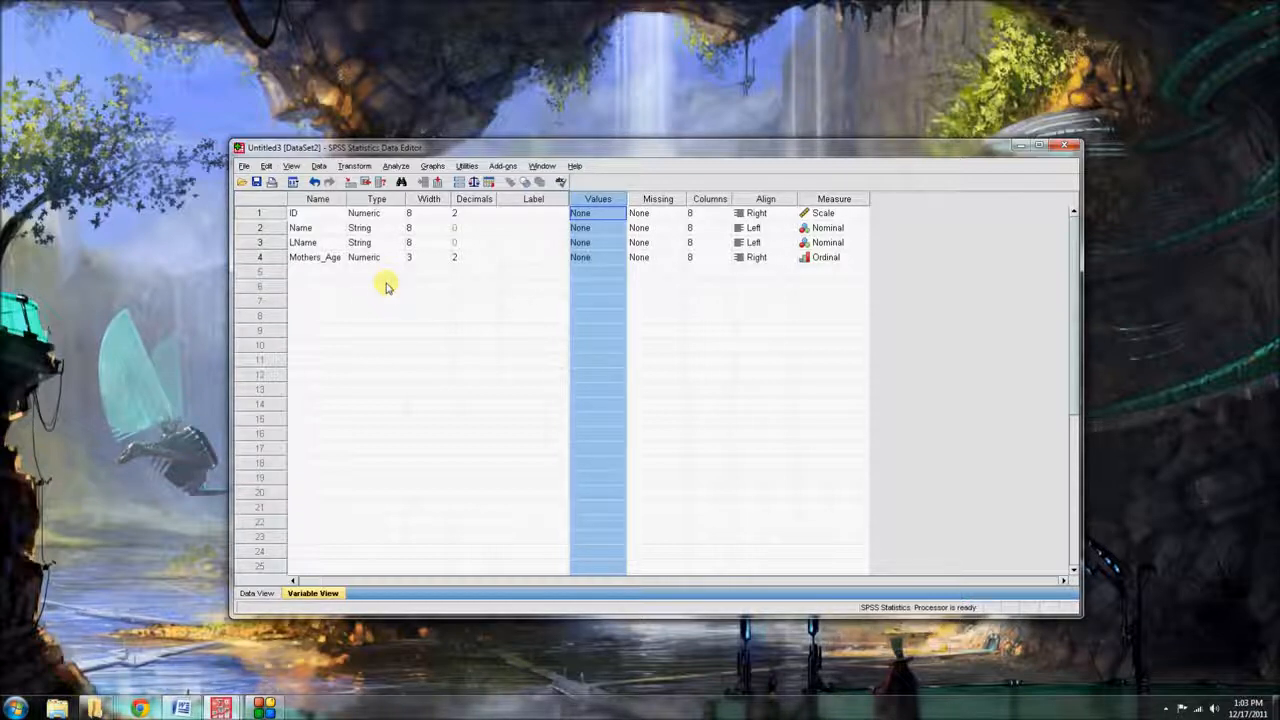
left_click(315, 272)
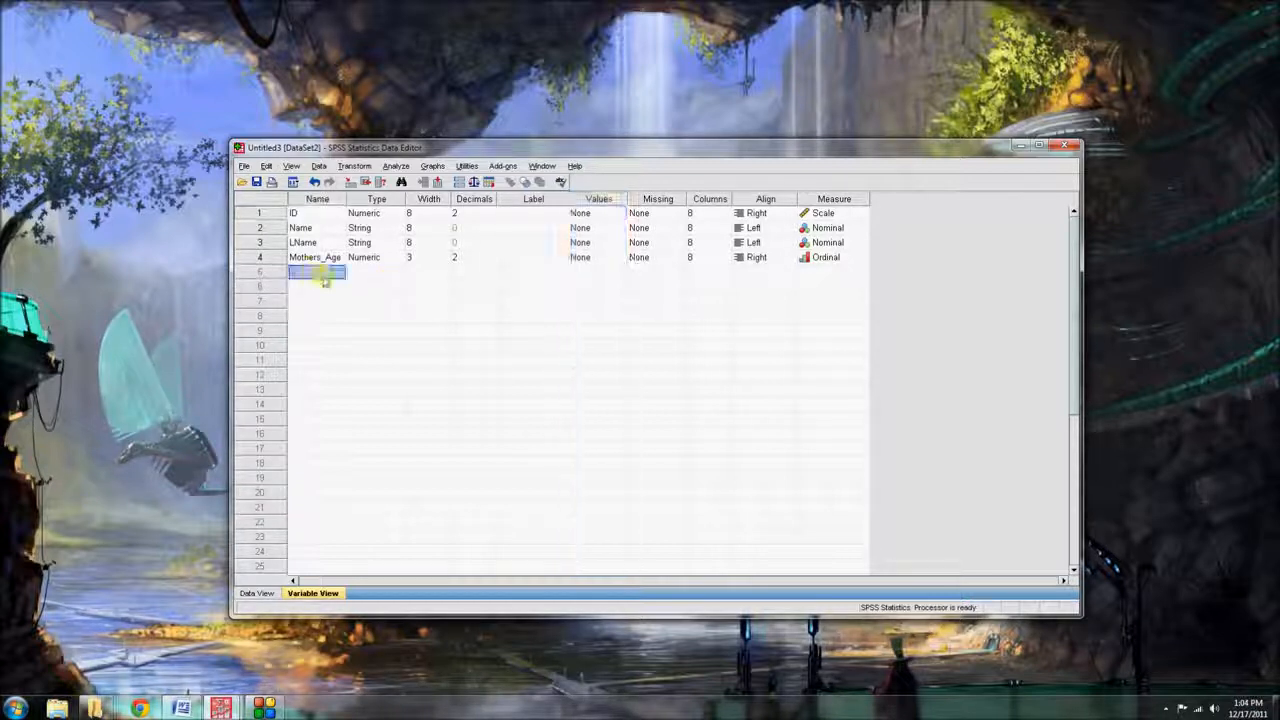
type("Gender")
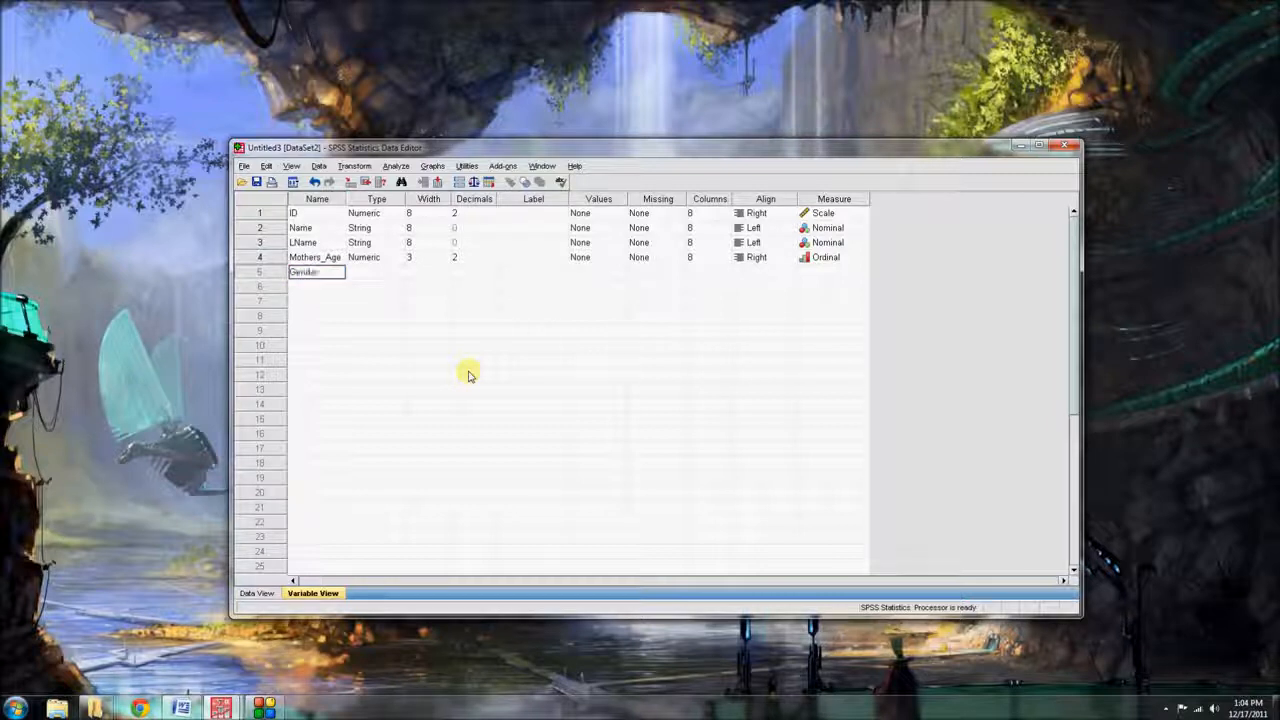
key("Return")
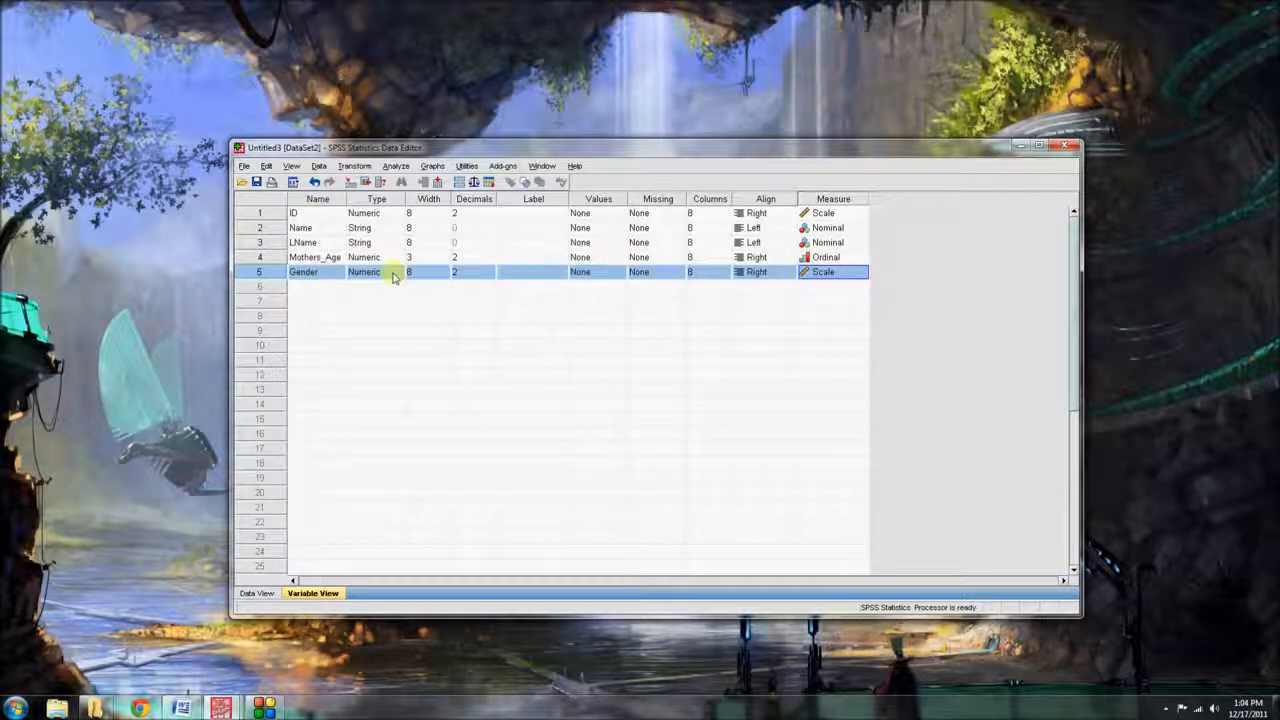
- Enter the Gender codes 1, 2, 1, 2 and 2 for cases 1 to 5 in the data
left_click(262, 593)
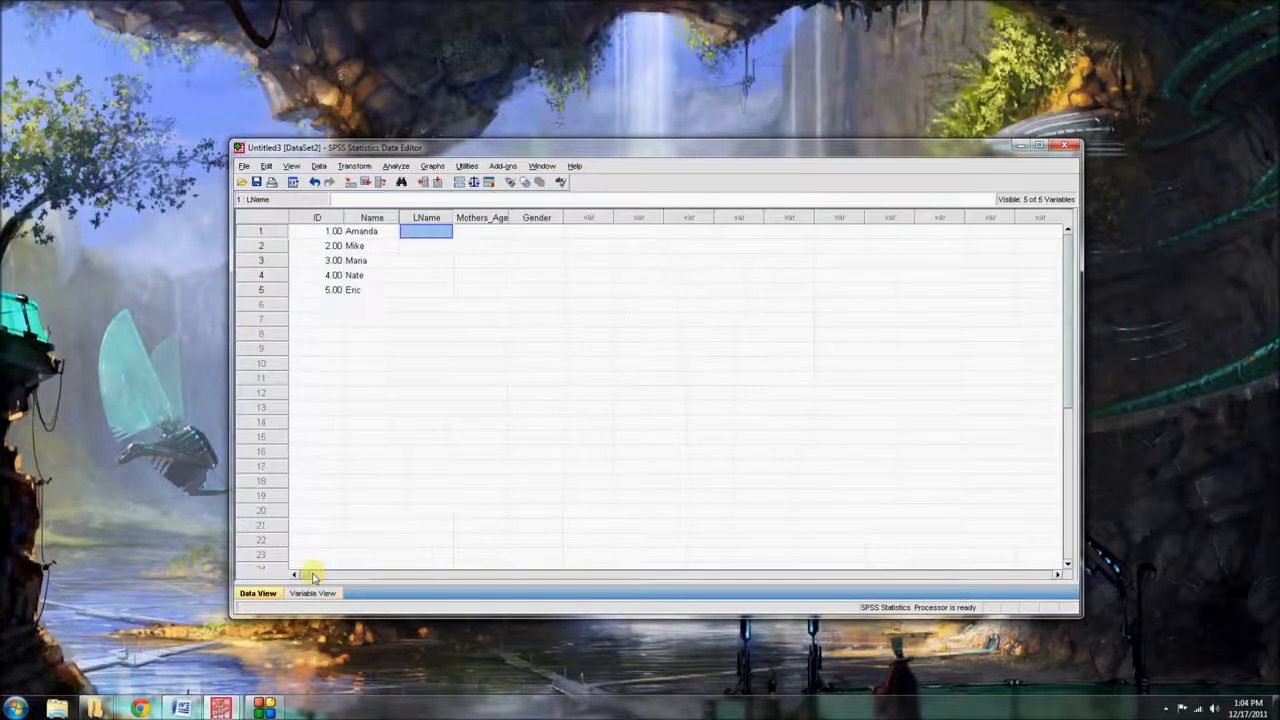
left_click(534, 232)
type("1")
key("Return")
type("2")
key("Return")
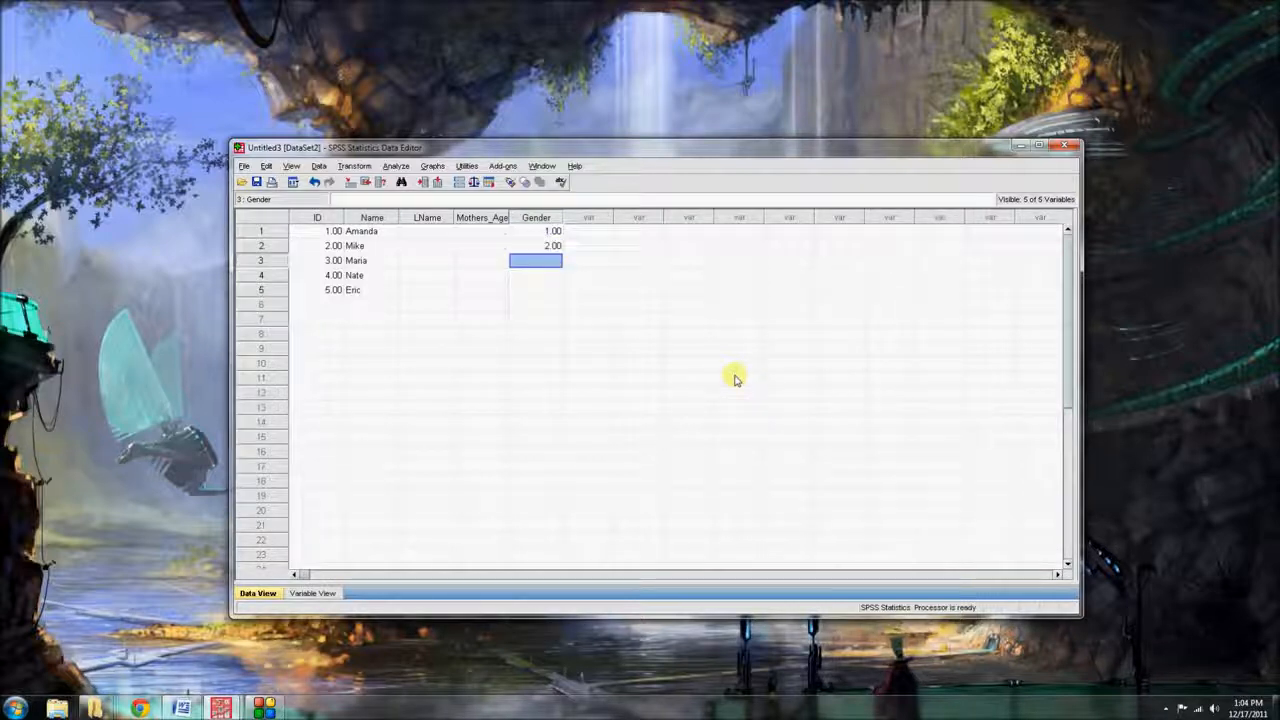
type("1")
key("Return")
type("2")
key("Return")
type("2")
key("Return")
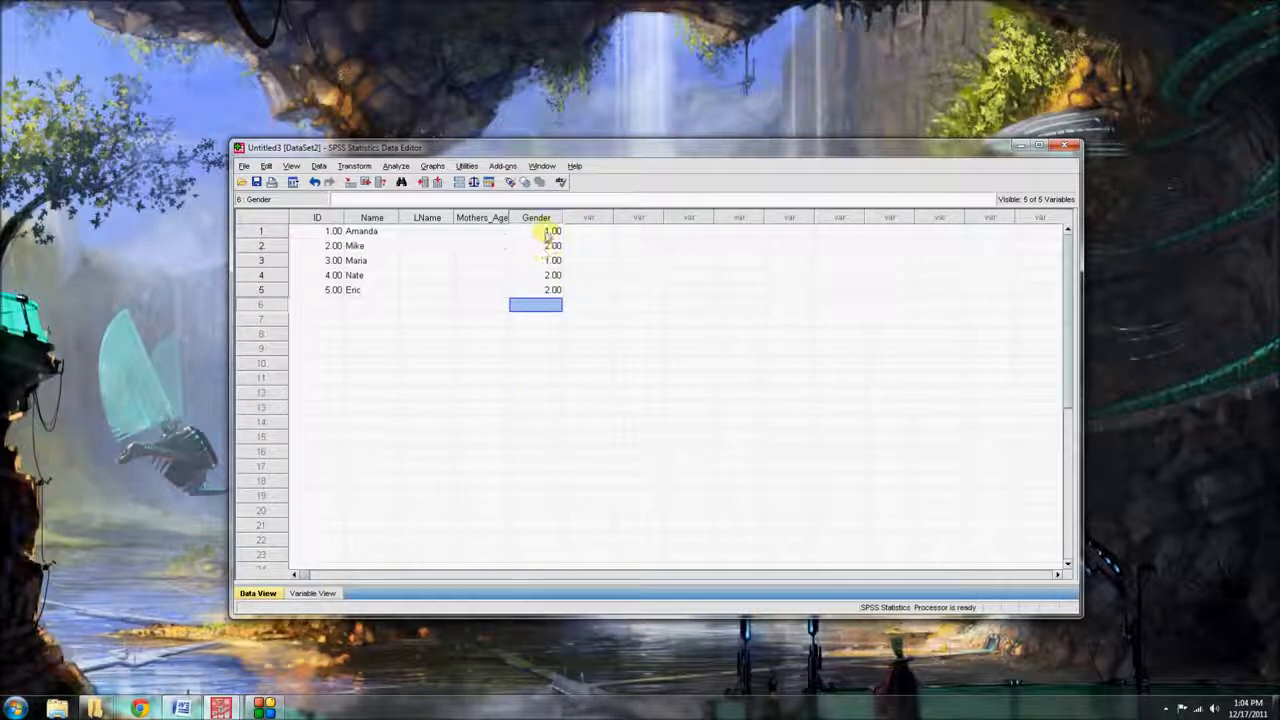
- Add a value label to the Gender variable that assigns the label Female to value 1
left_click(328, 594)
left_click(252, 593)
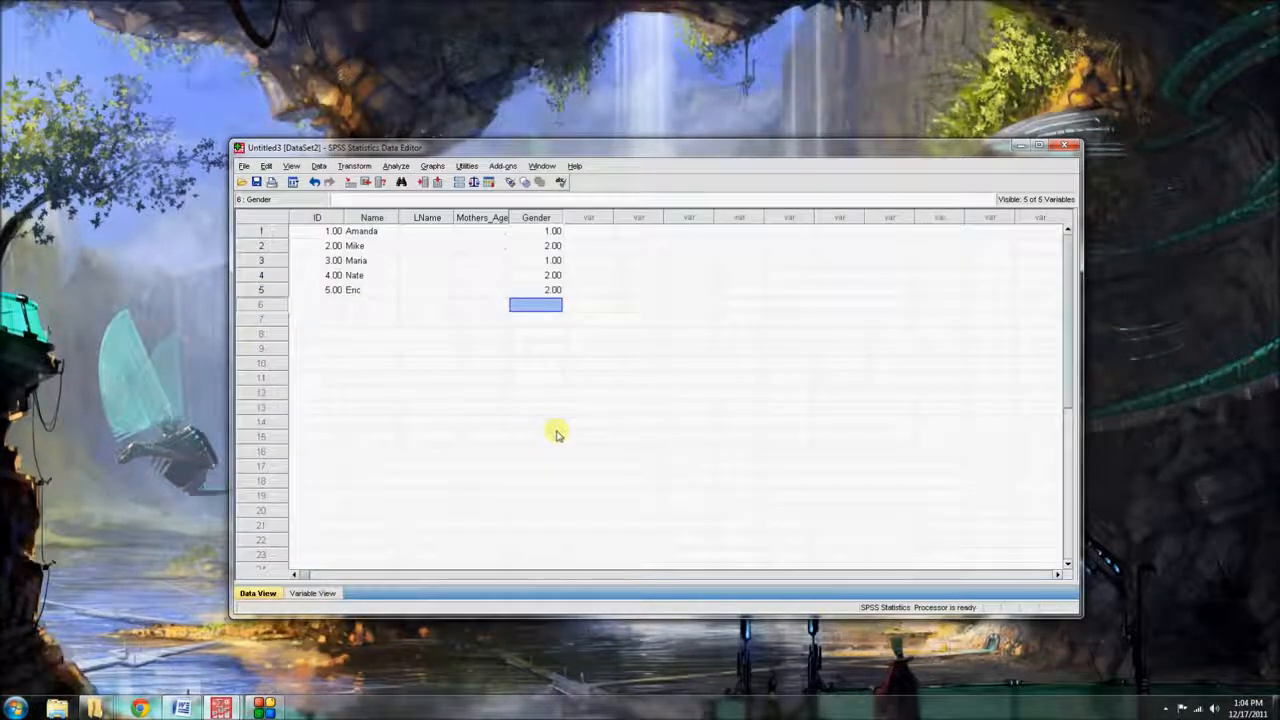
left_click(329, 593)
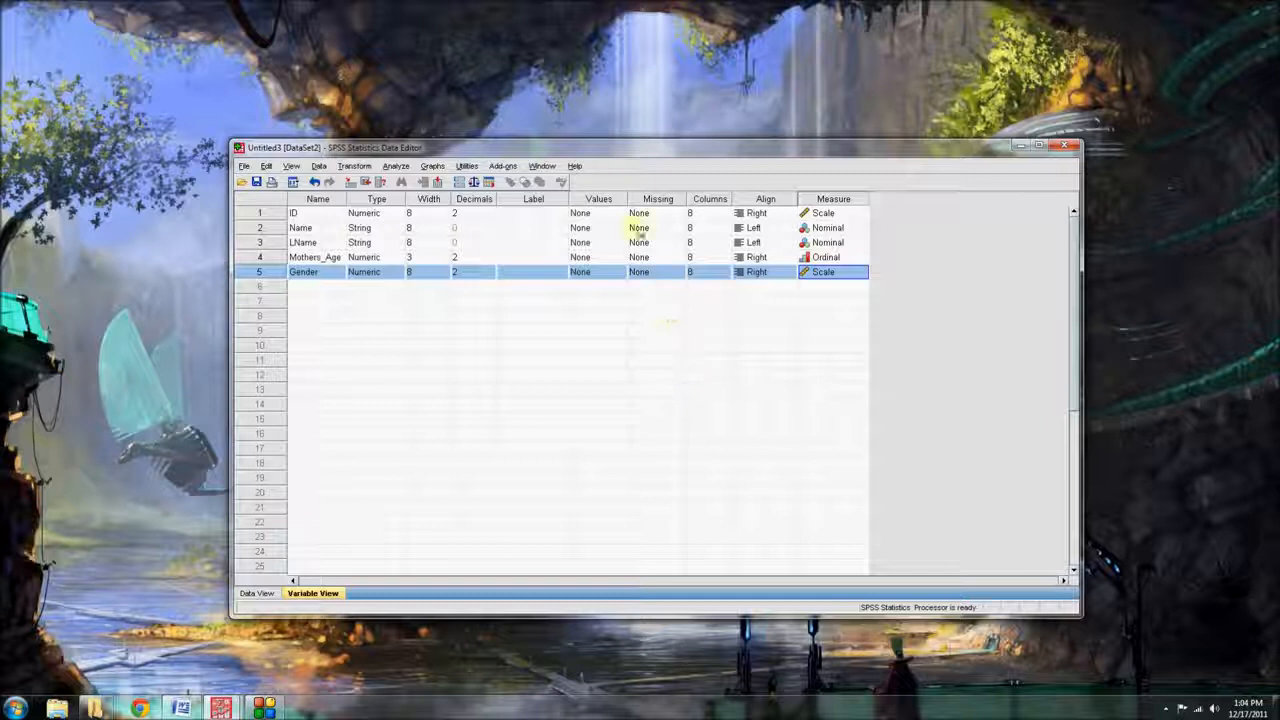
left_click(600, 199)
left_click(600, 271)
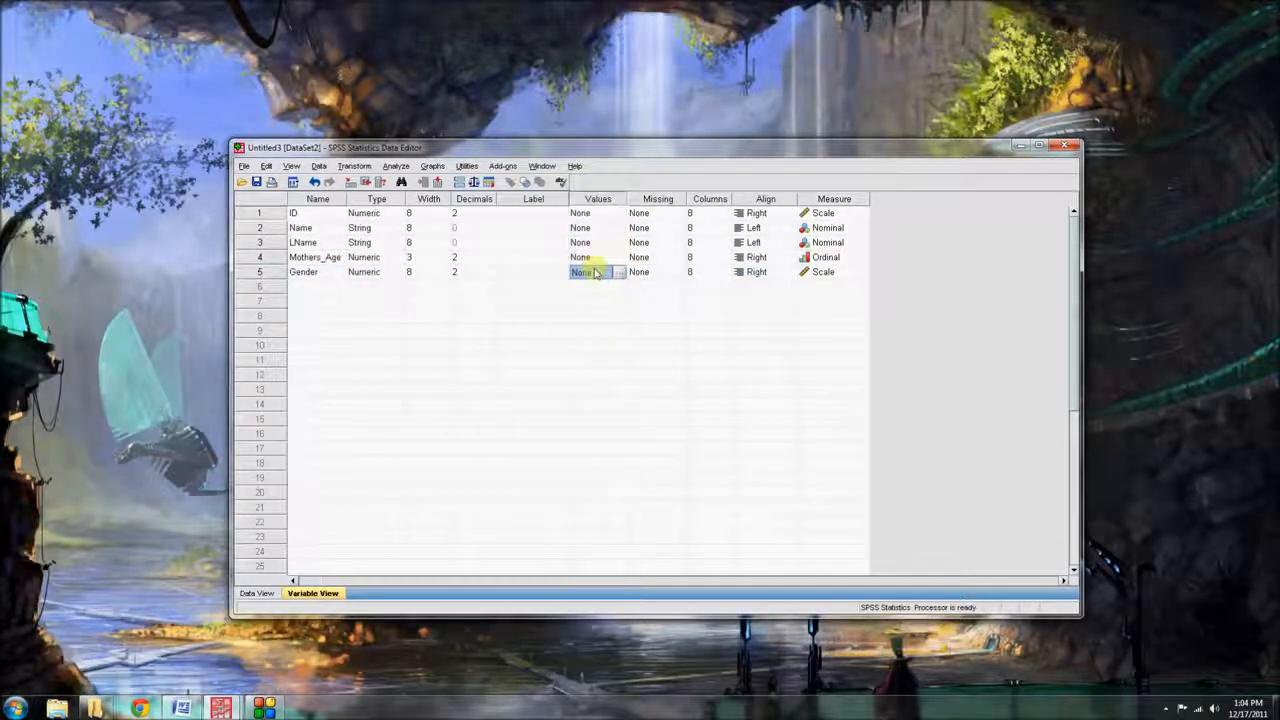
left_click(618, 272)
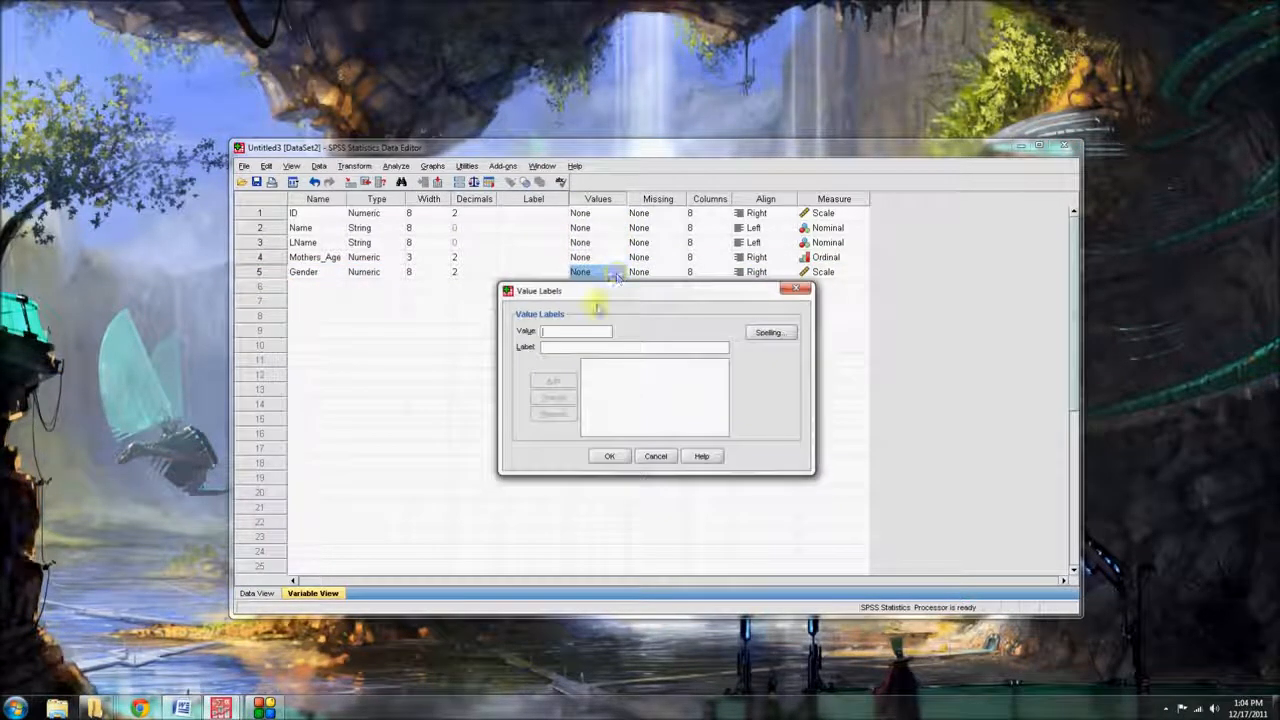
type("1")
left_click(566, 346)
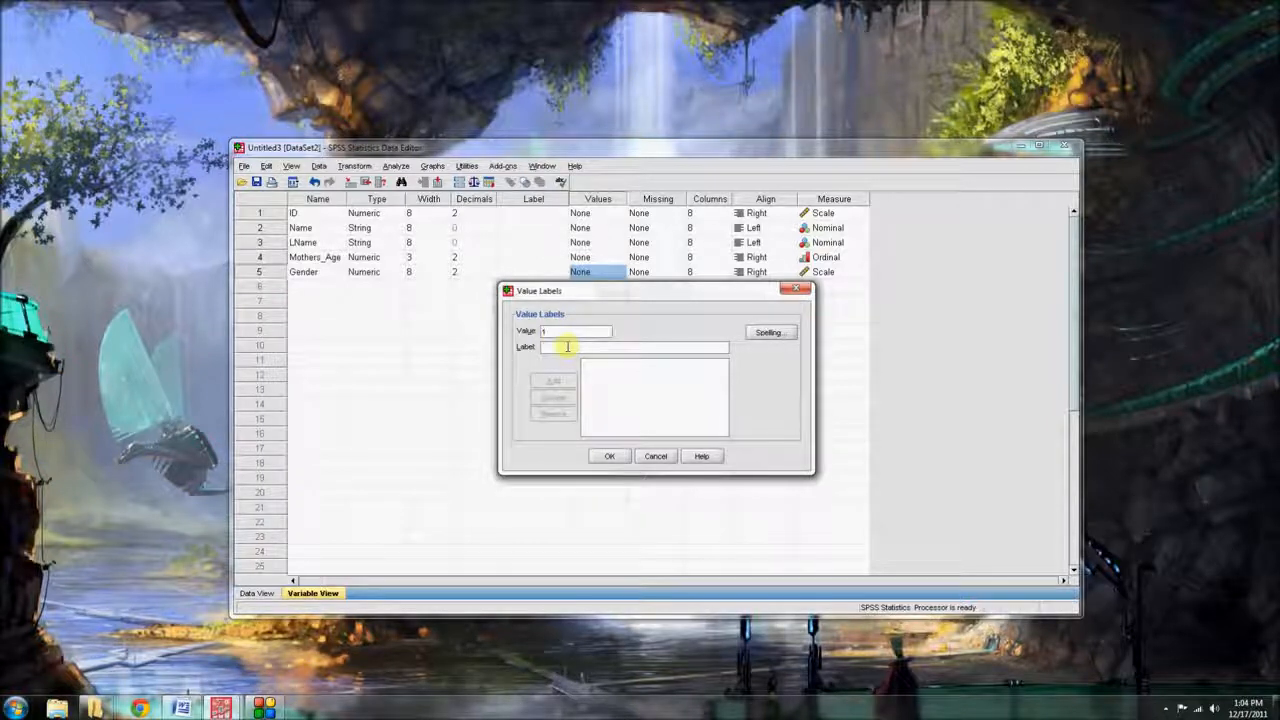
type("Female")
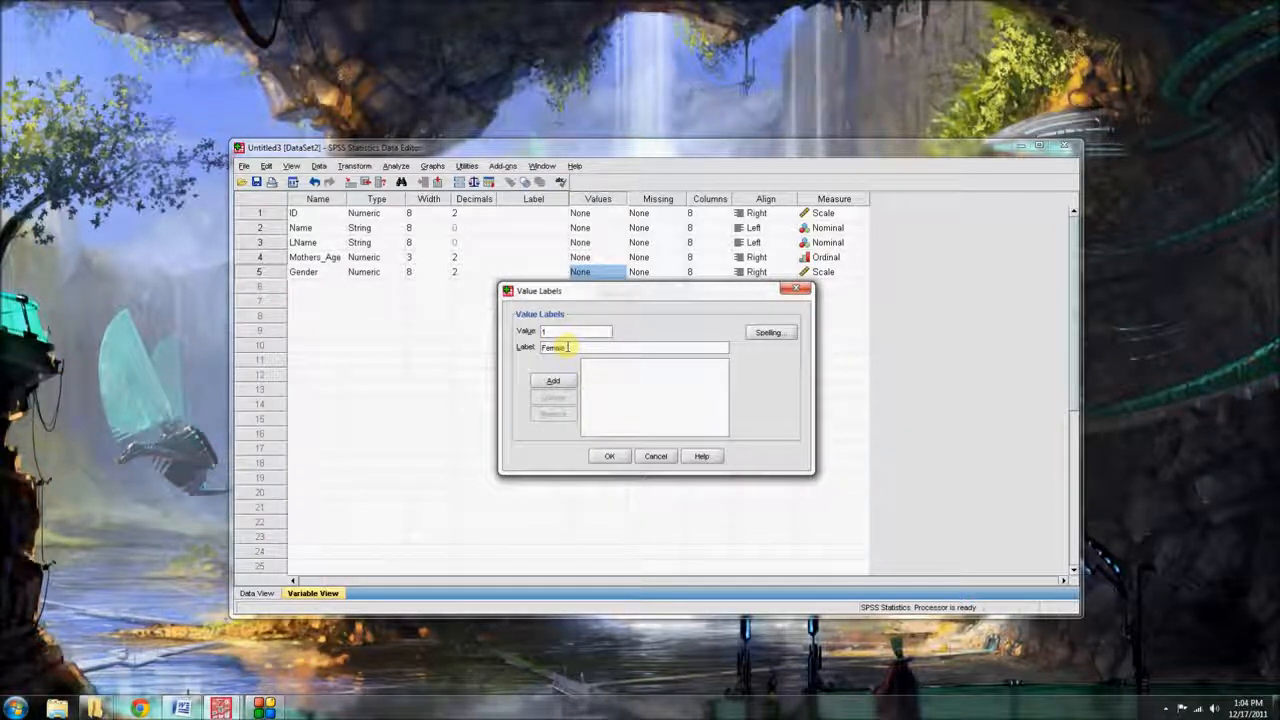
left_click(552, 380)
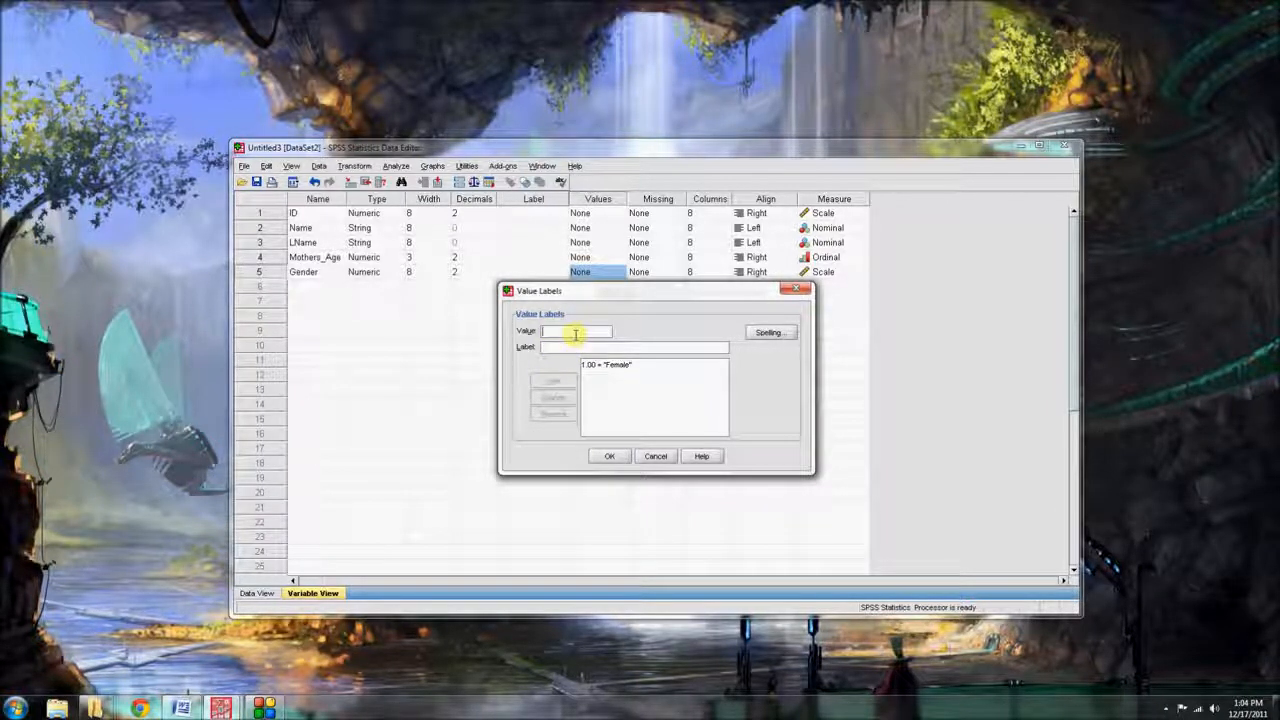
- Add the label Male for value 2 of Gender and apply the value labels to the variable
left_click(575, 335)
type("2")
left_click(577, 347)
type("Male")
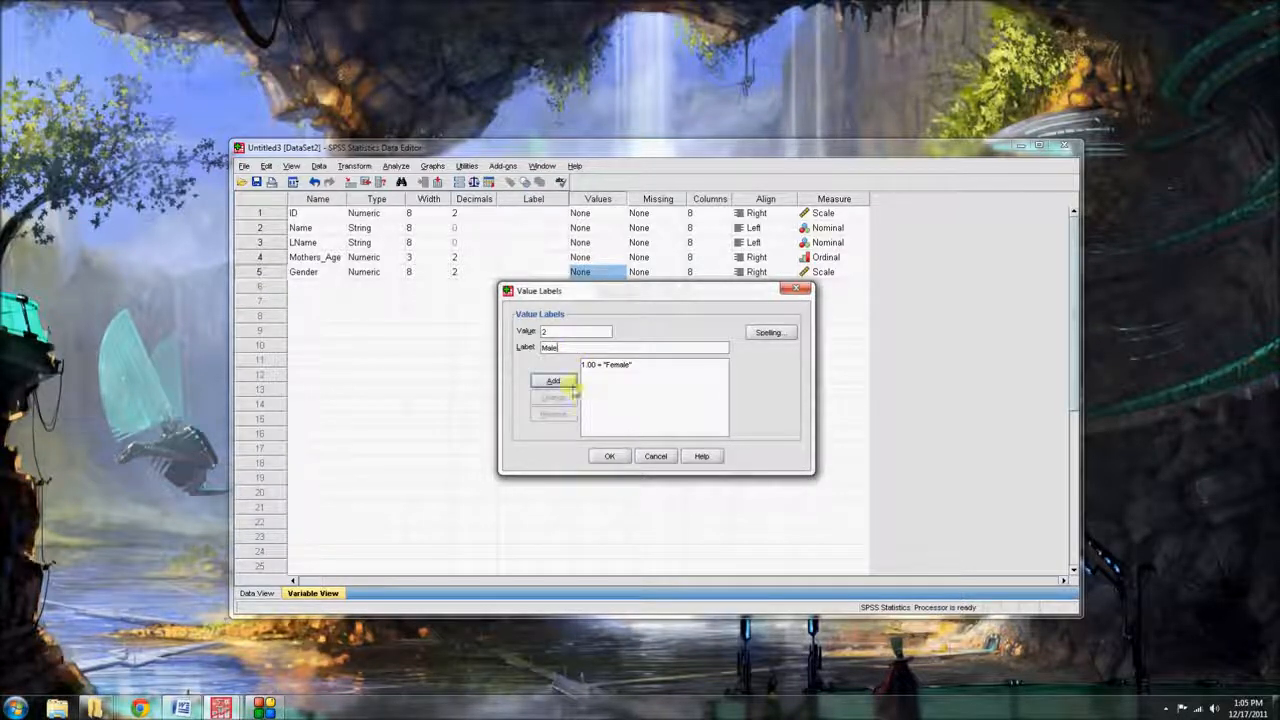
left_click(556, 381)
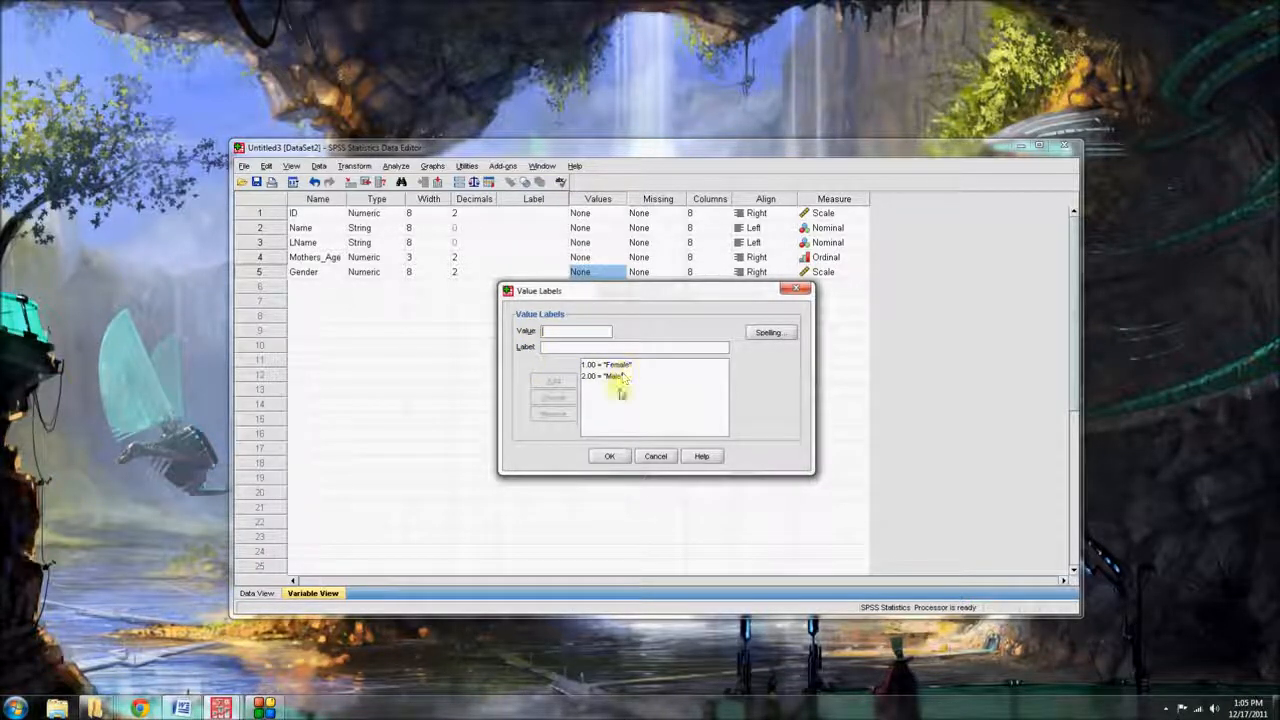
left_click(609, 456)
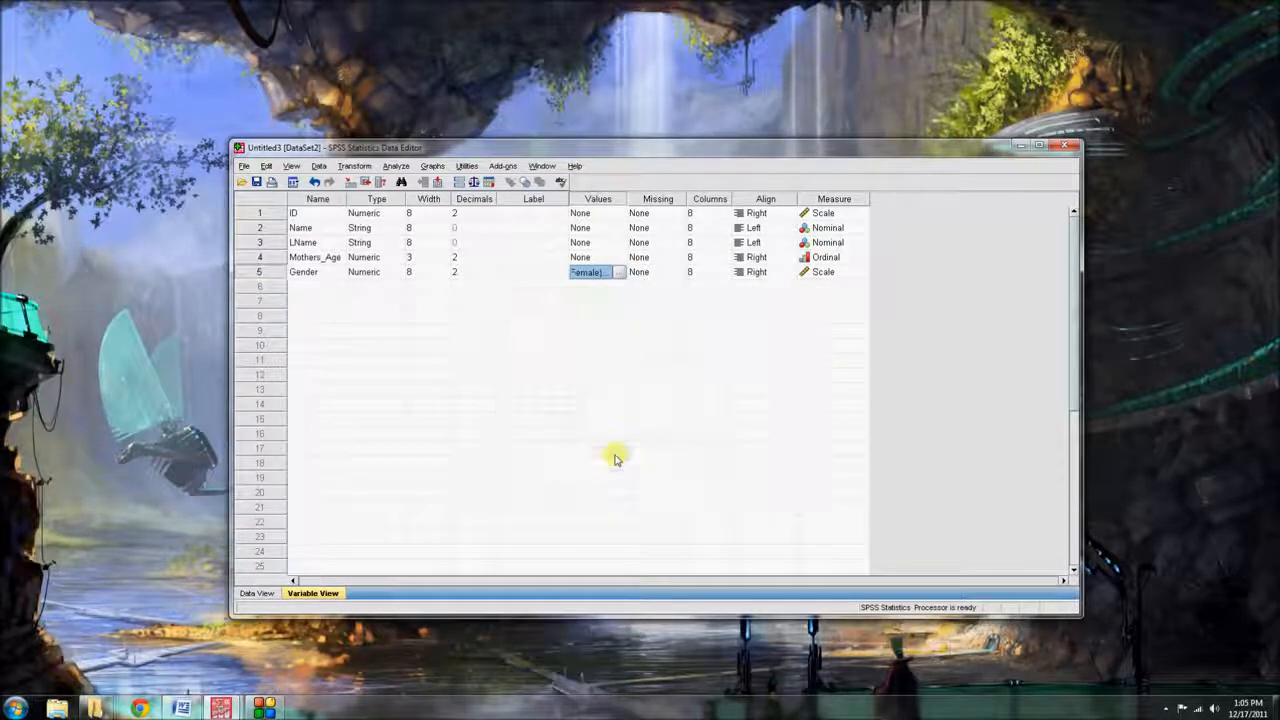
left_click(597, 287)
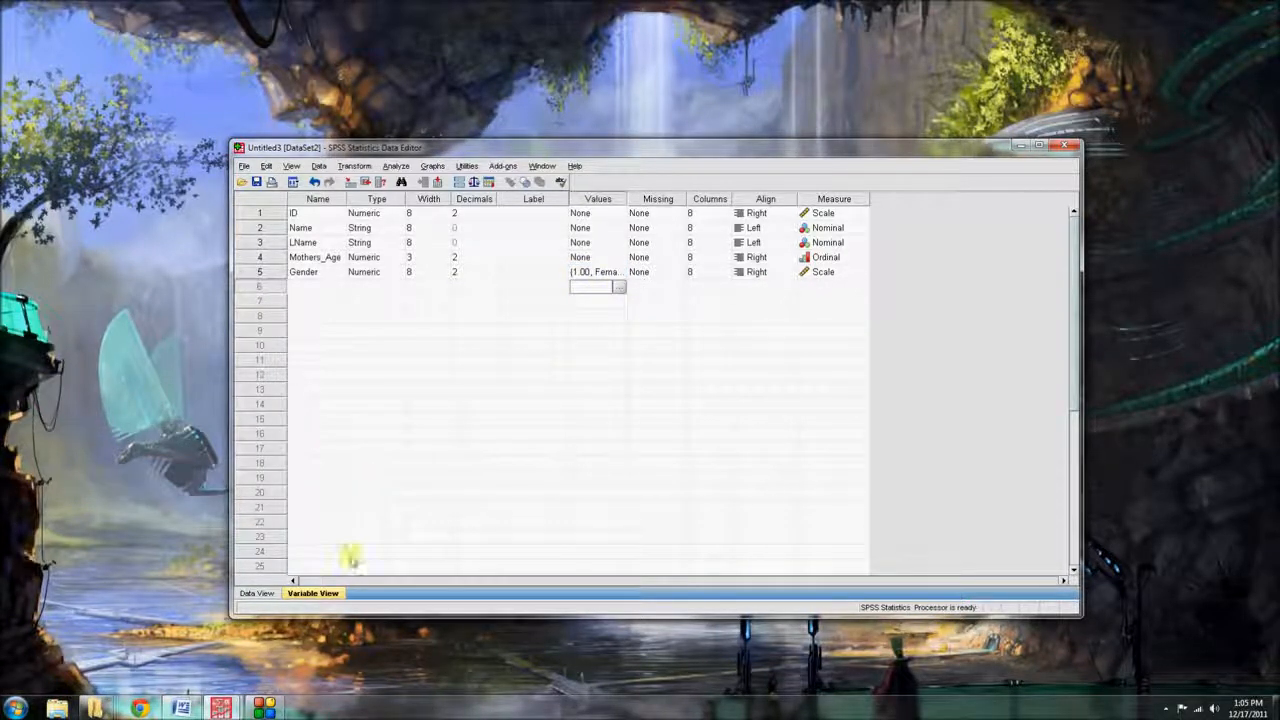
- Run a Frequencies analysis on the Gender variable with frequency tables displayed
left_click(267, 596)
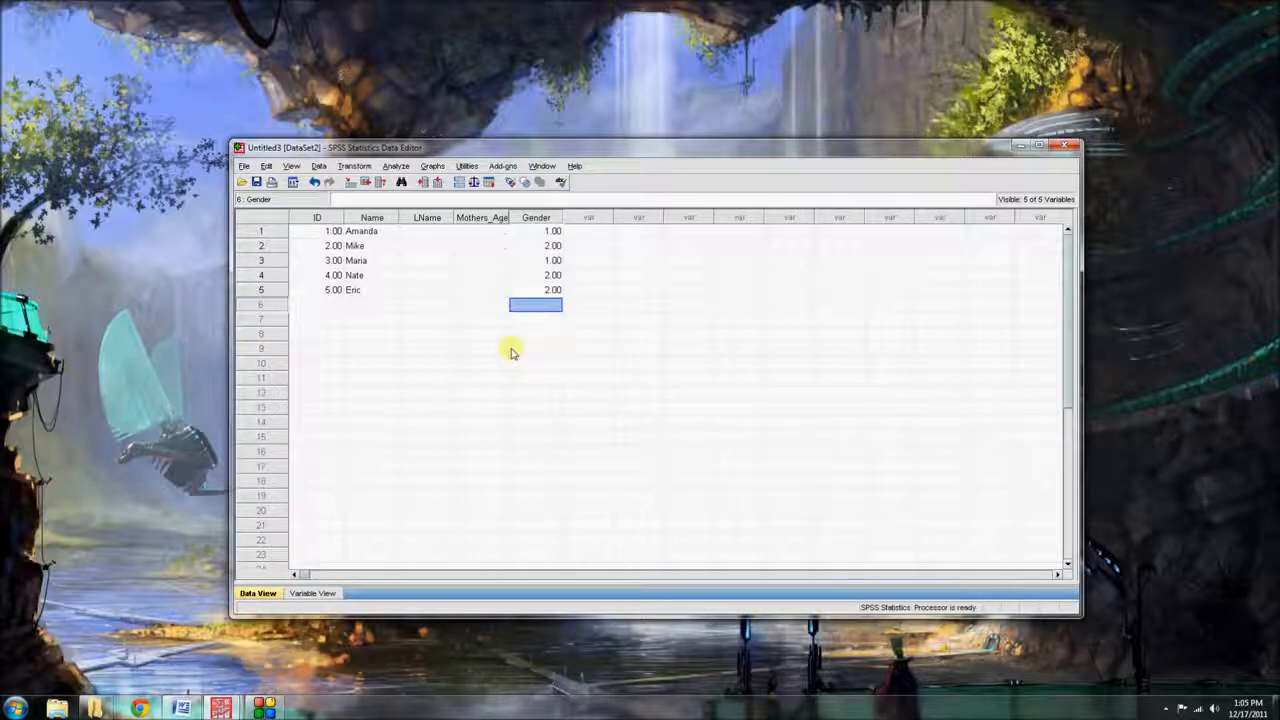
left_click(398, 168)
mouse_move(415, 200)
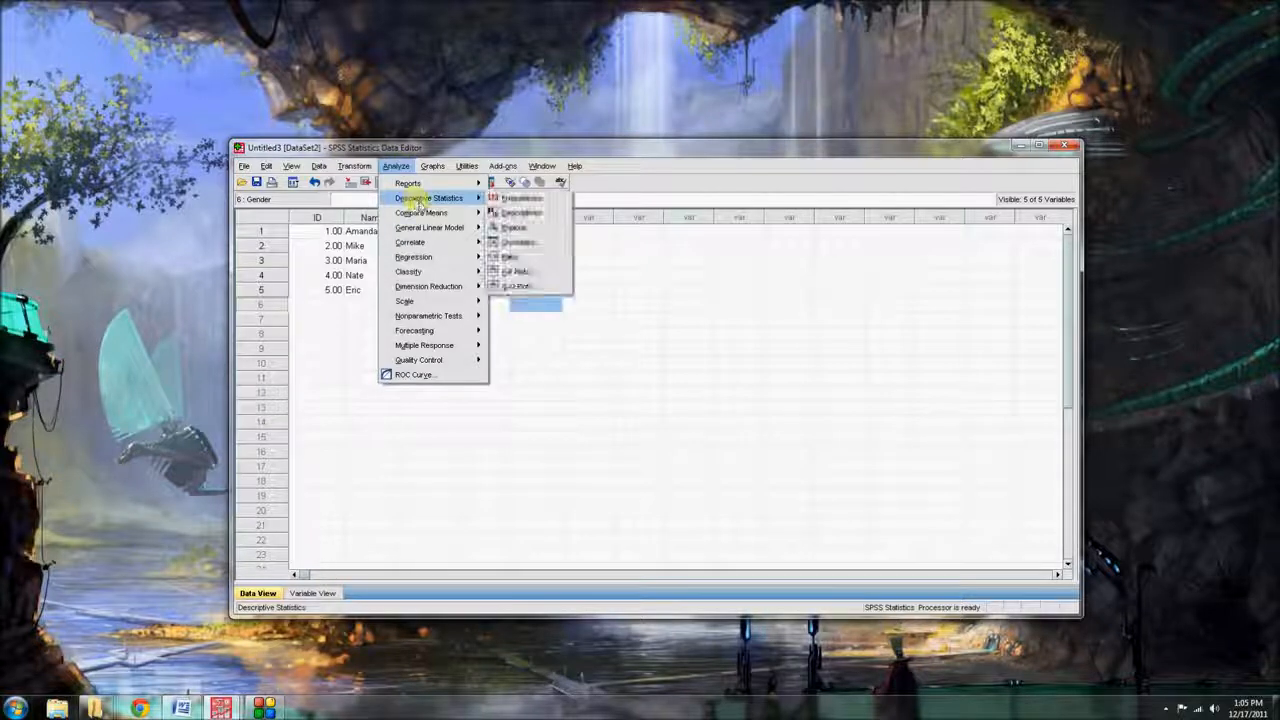
left_click(534, 199)
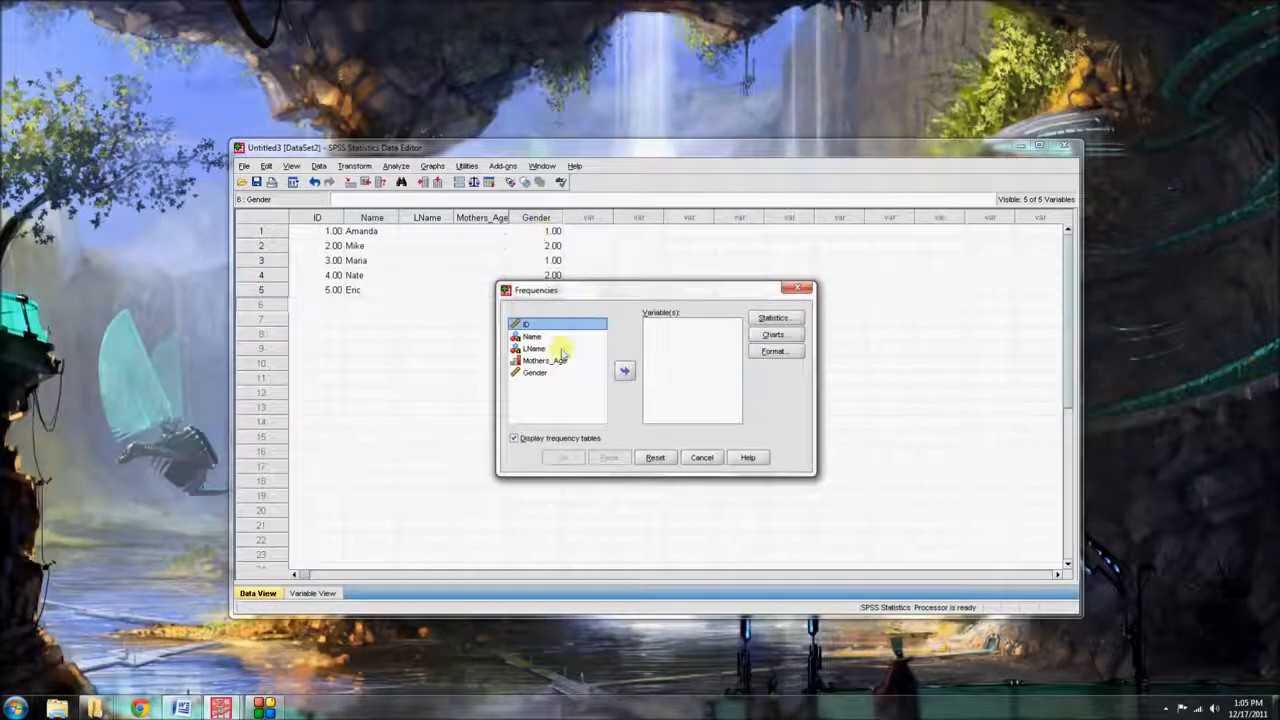
left_click(536, 372)
left_click(623, 371)
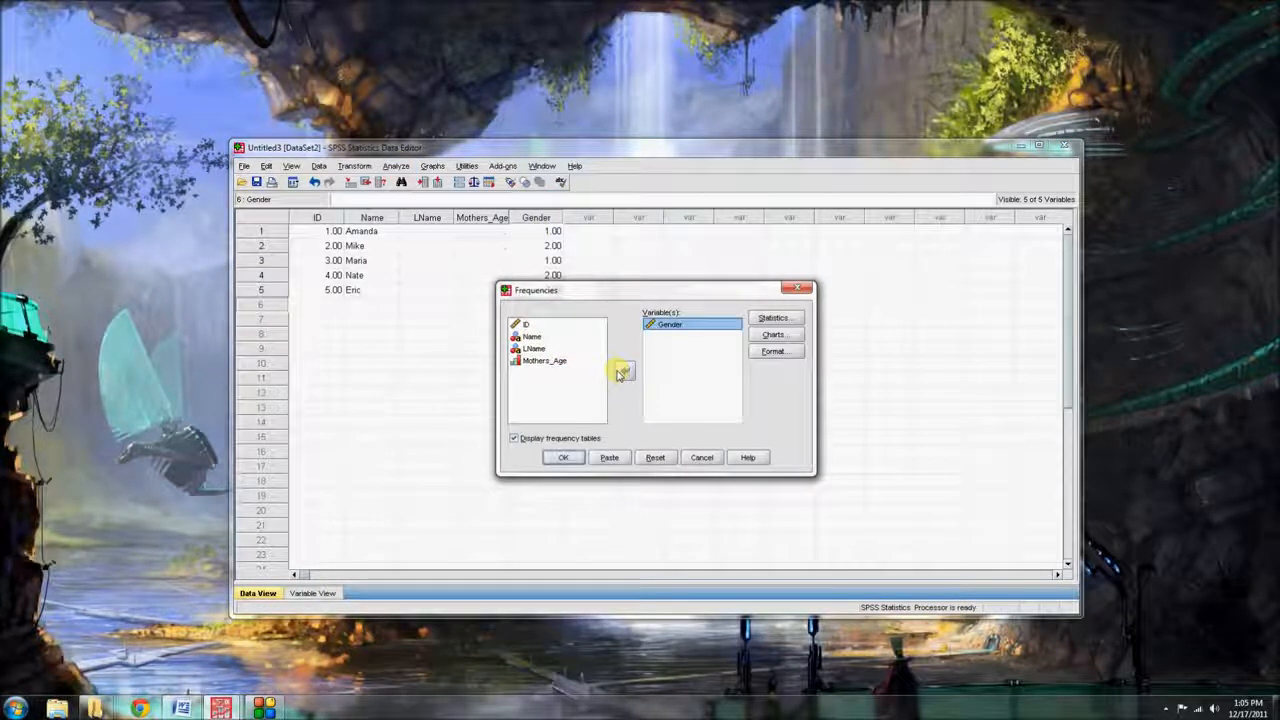
left_click(566, 457)
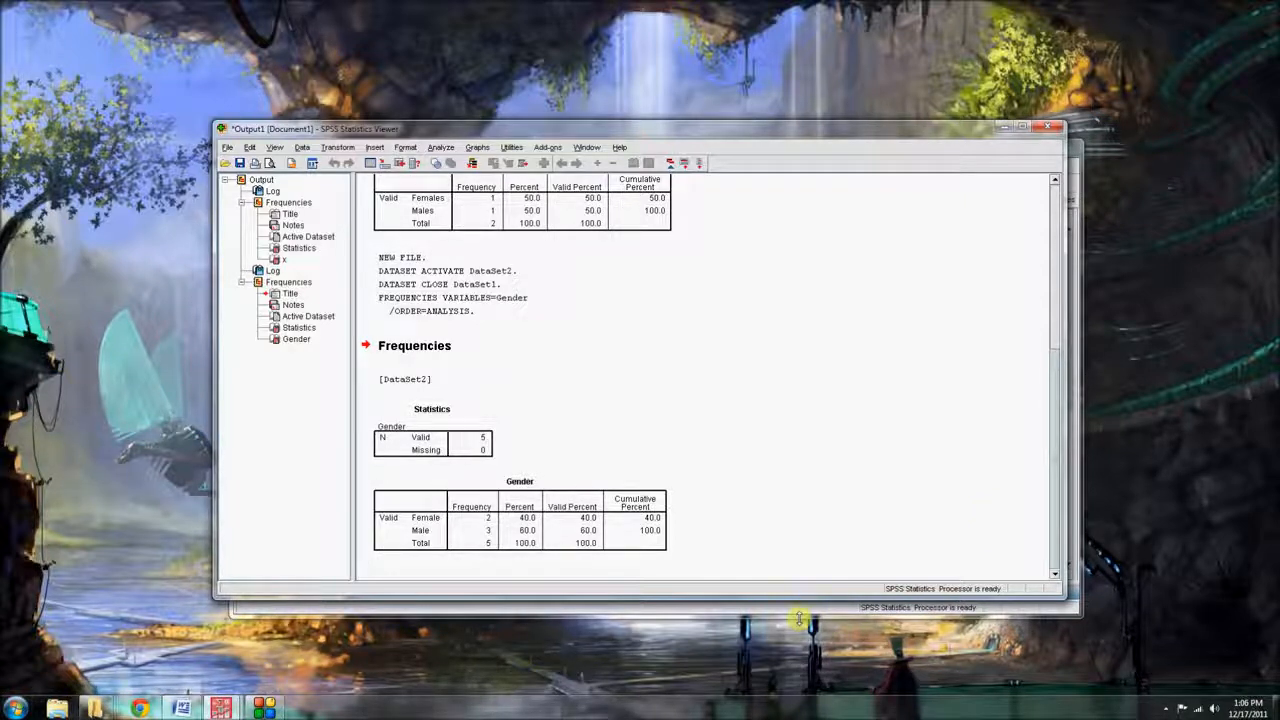
- Compare the Gender variable's definition and coded data with its labelled frequency table in the output
left_click(592, 607)
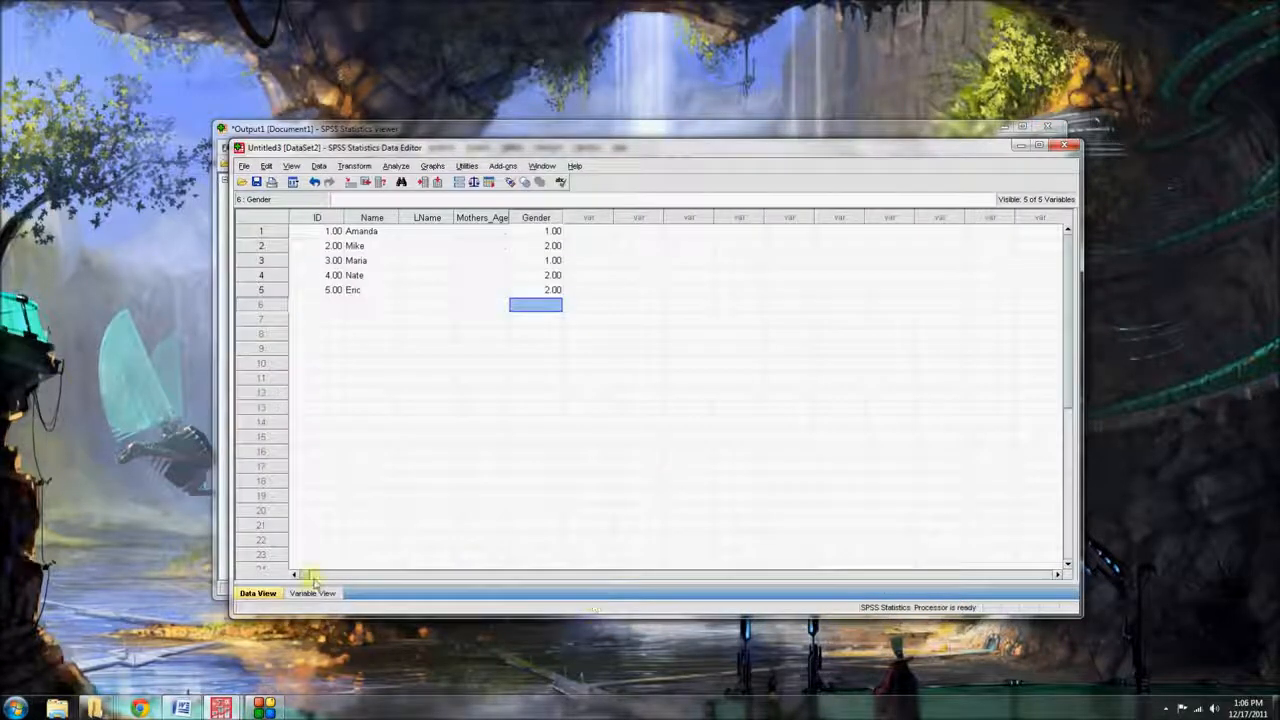
left_click(310, 593)
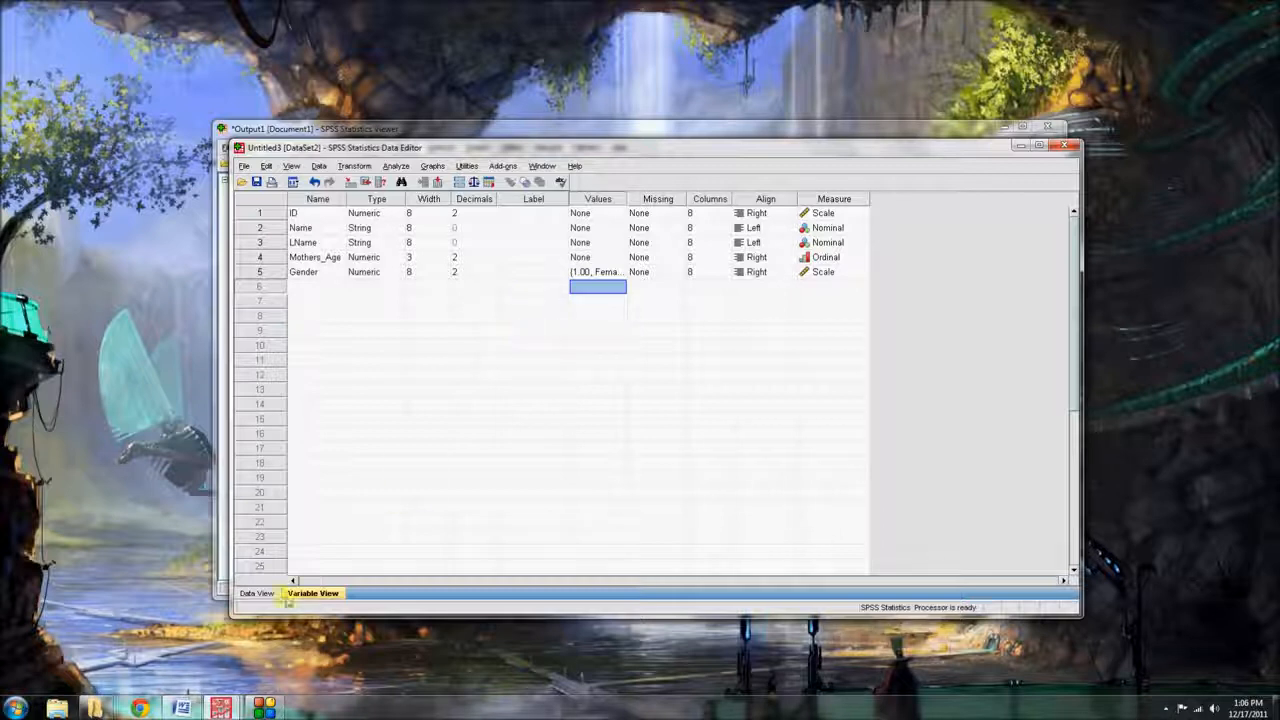
left_click(262, 594)
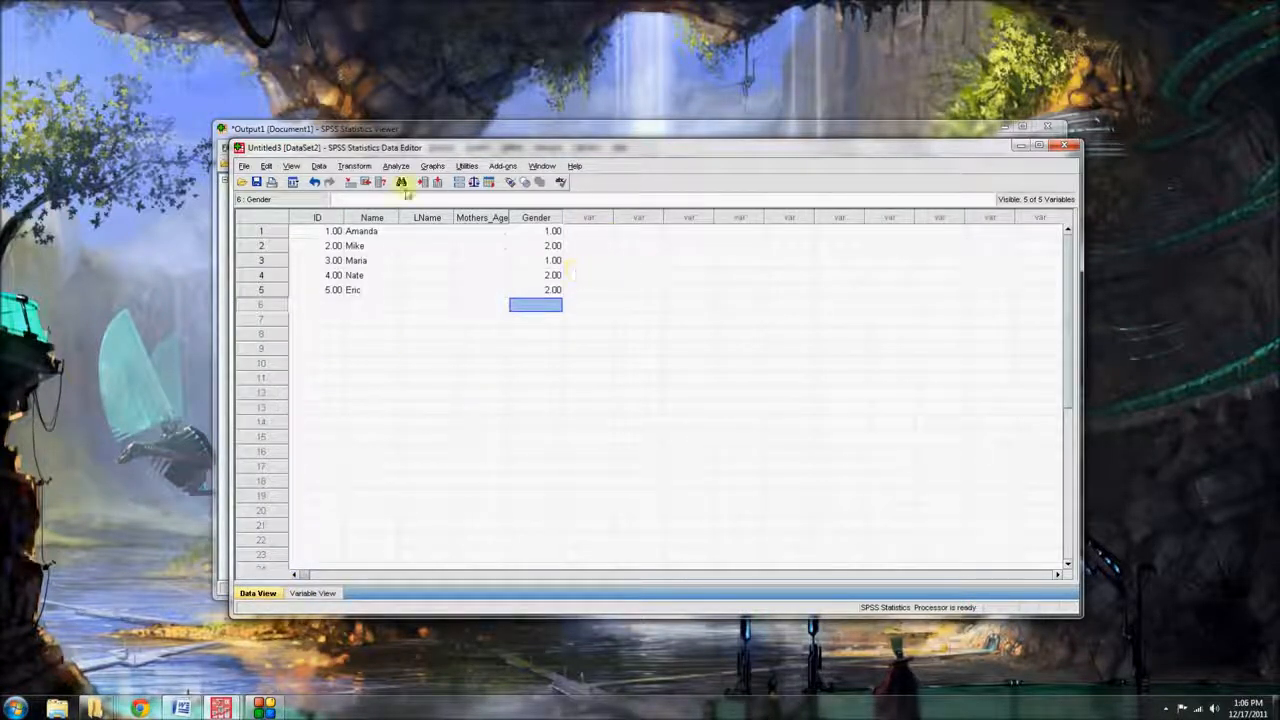
left_click(586, 129)
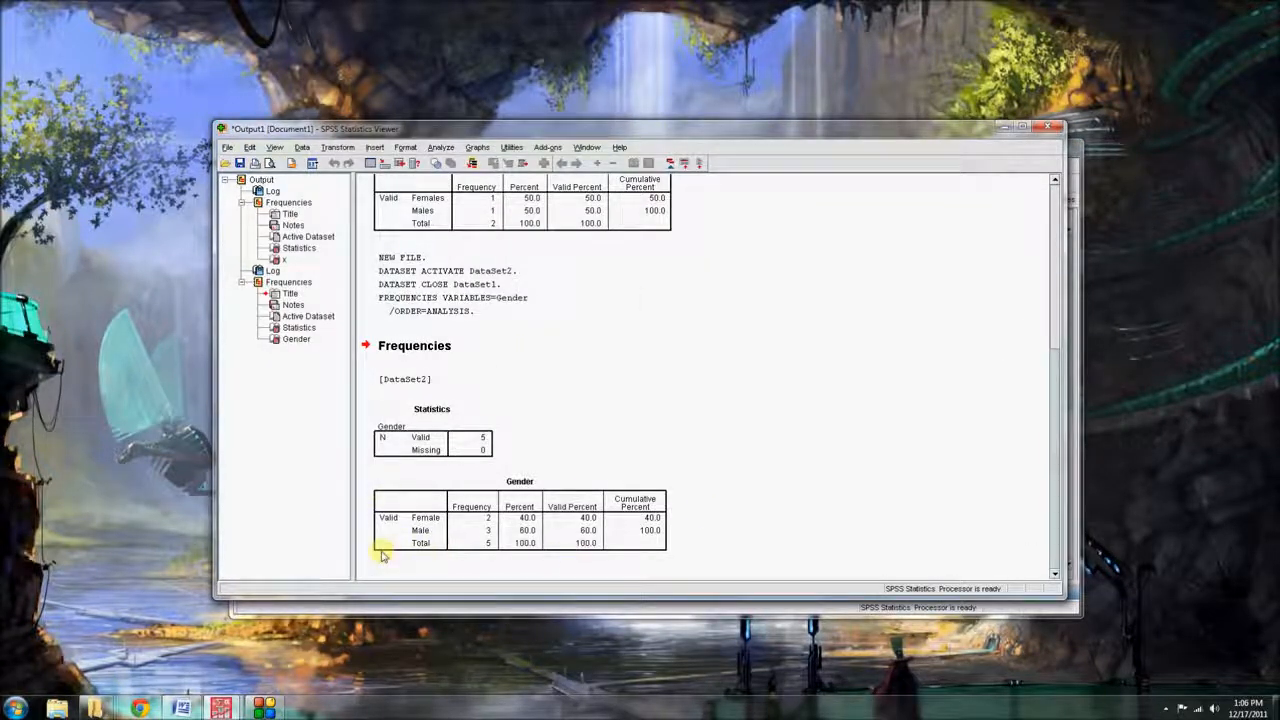
- Create a new blank dataset and close the Untitled3 dataset without saving its changes
left_click(284, 613)
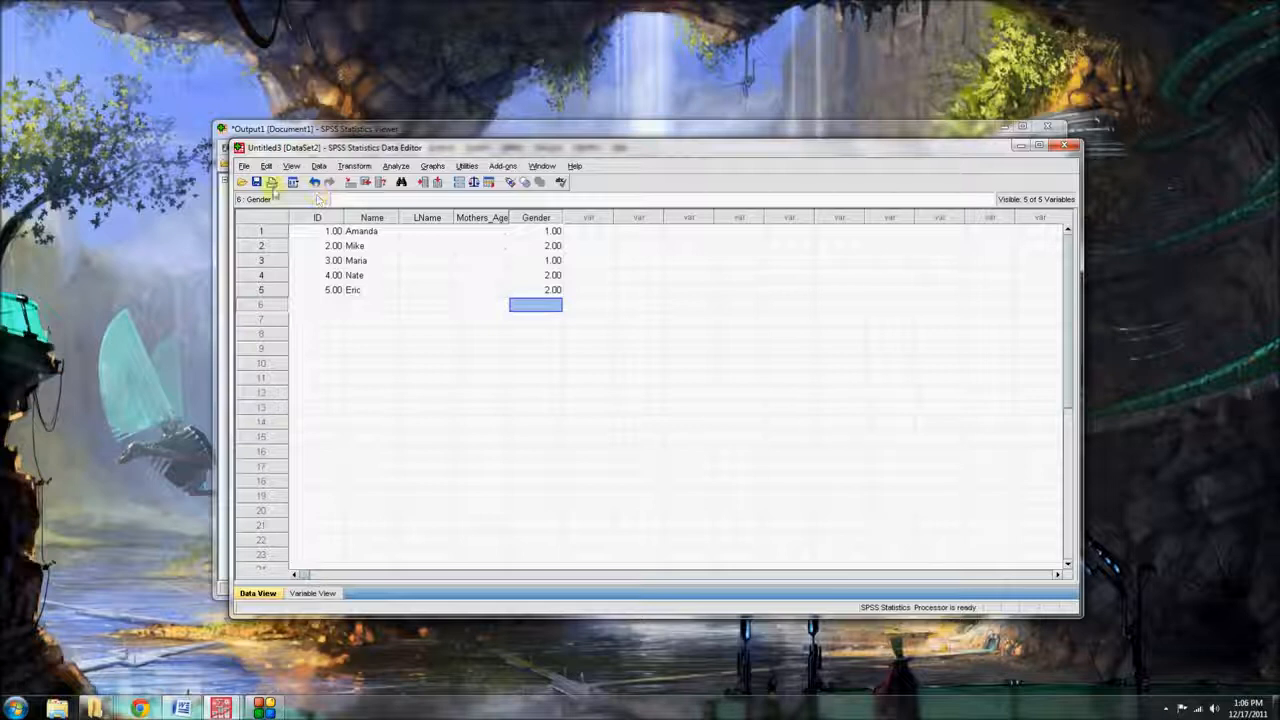
left_click(245, 167)
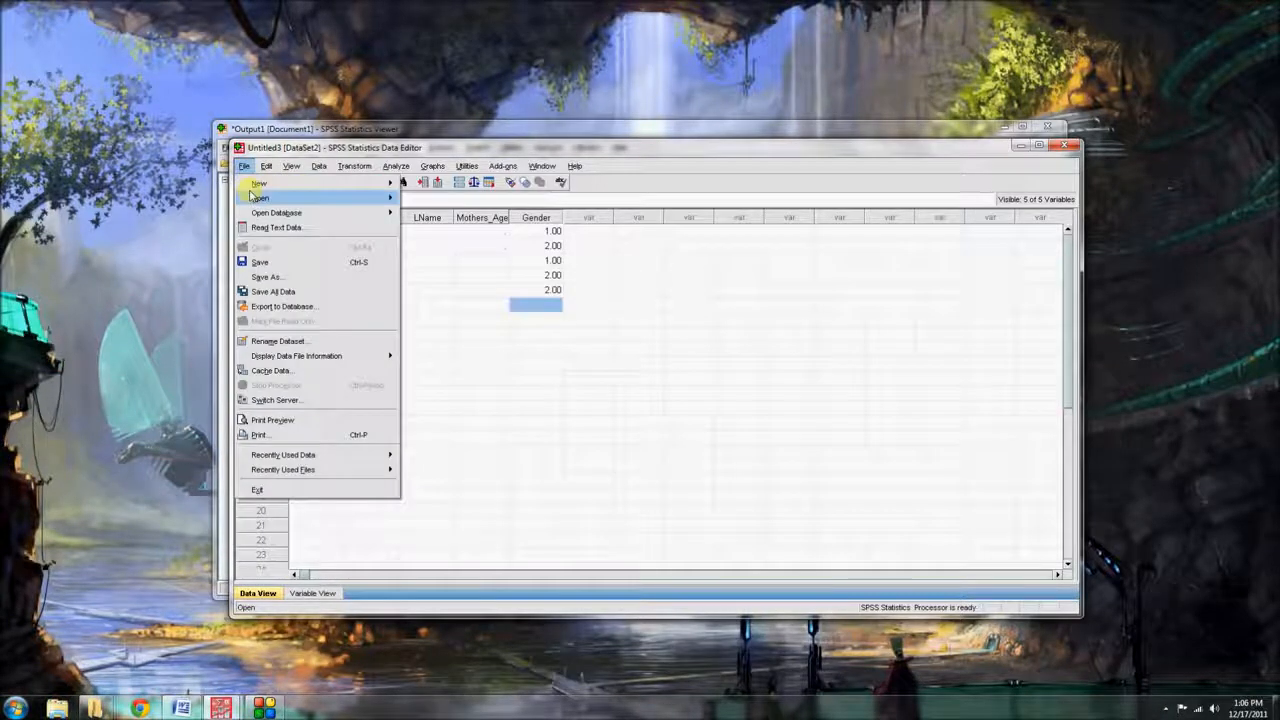
mouse_move(265, 183)
left_click(418, 186)
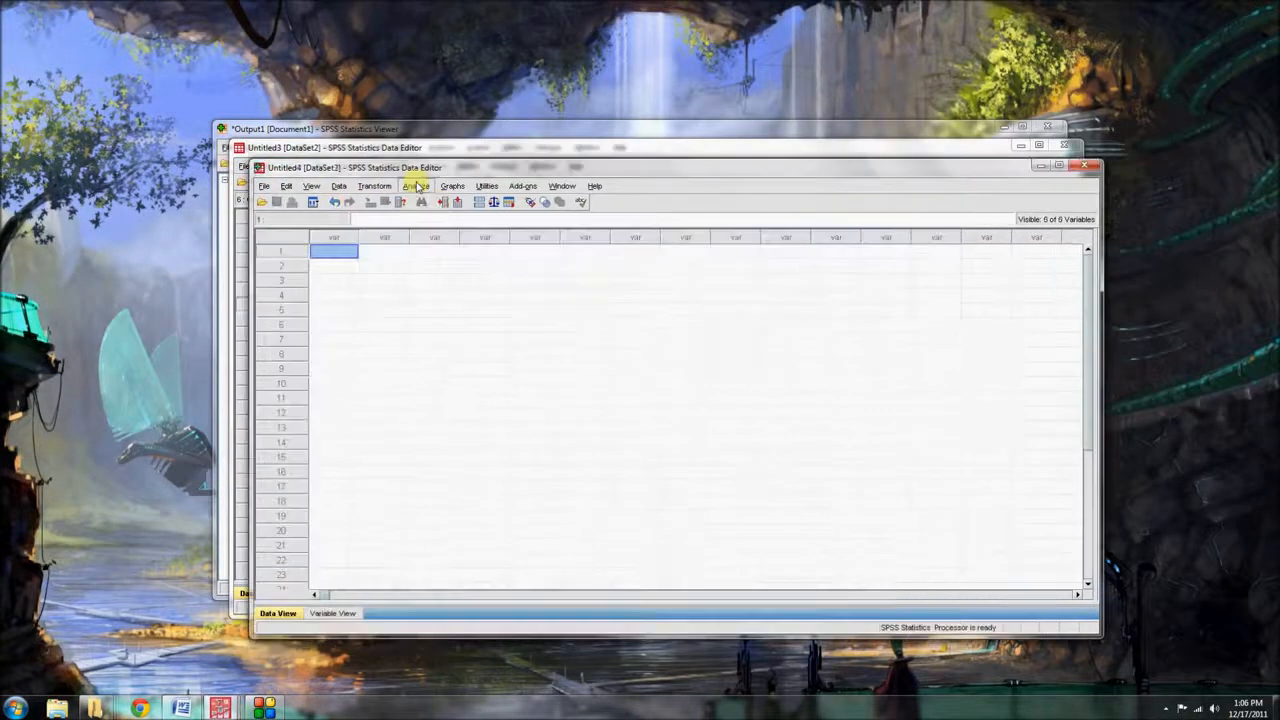
left_click(1068, 148)
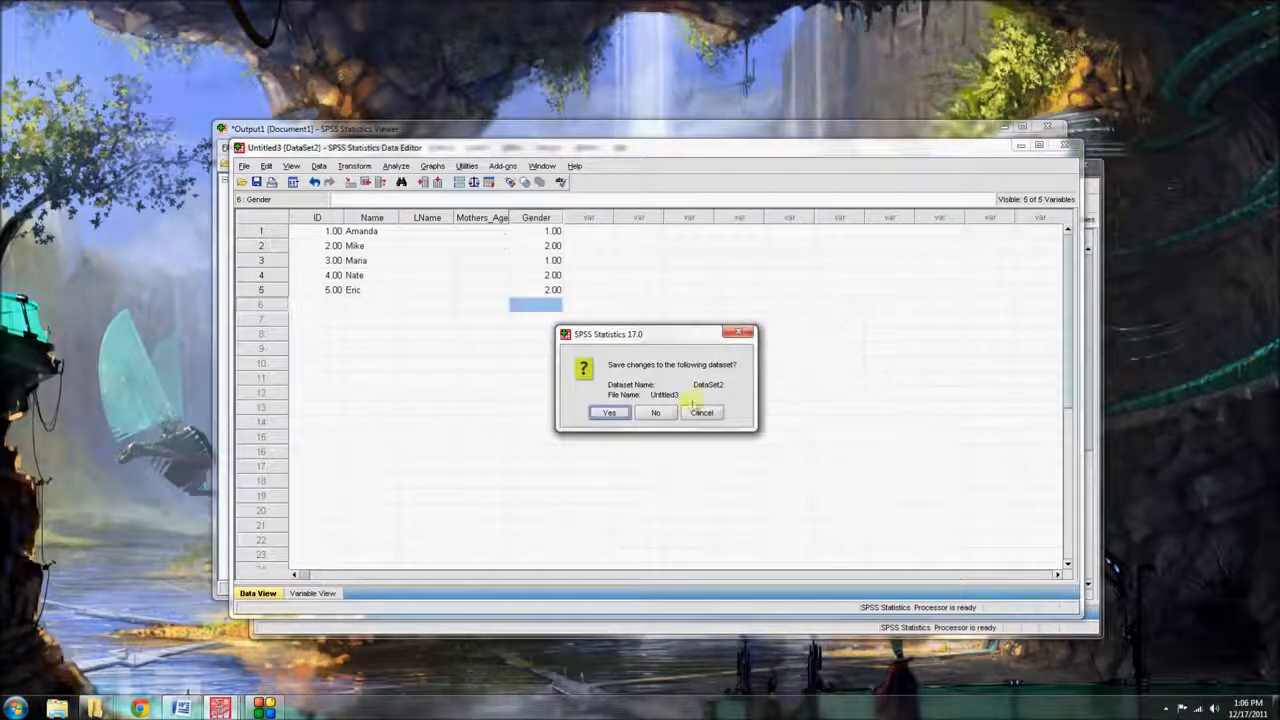
left_click(657, 410)
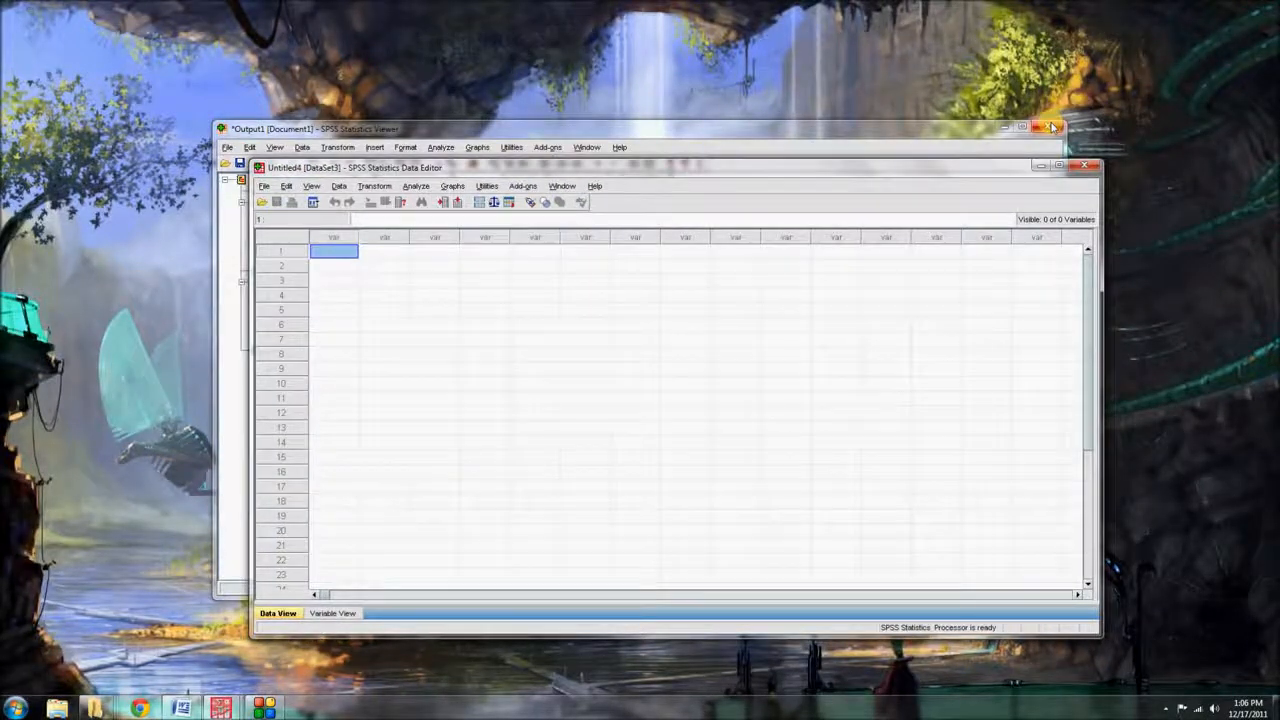
- Close the Output1 viewer without saving, reposition the blank data editor window and check its empty variable definitions
left_click(1050, 127)
left_click(645, 386)
left_click_drag(800, 172, 766, 157)
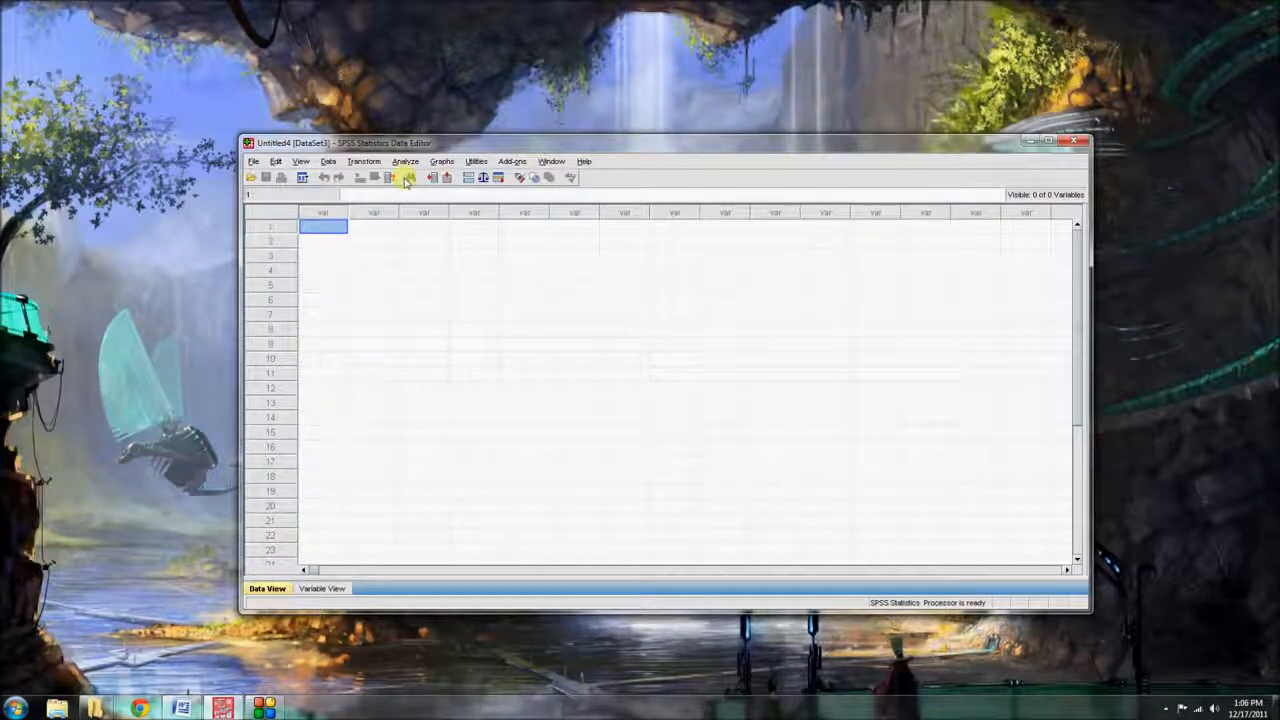
left_click(312, 589)
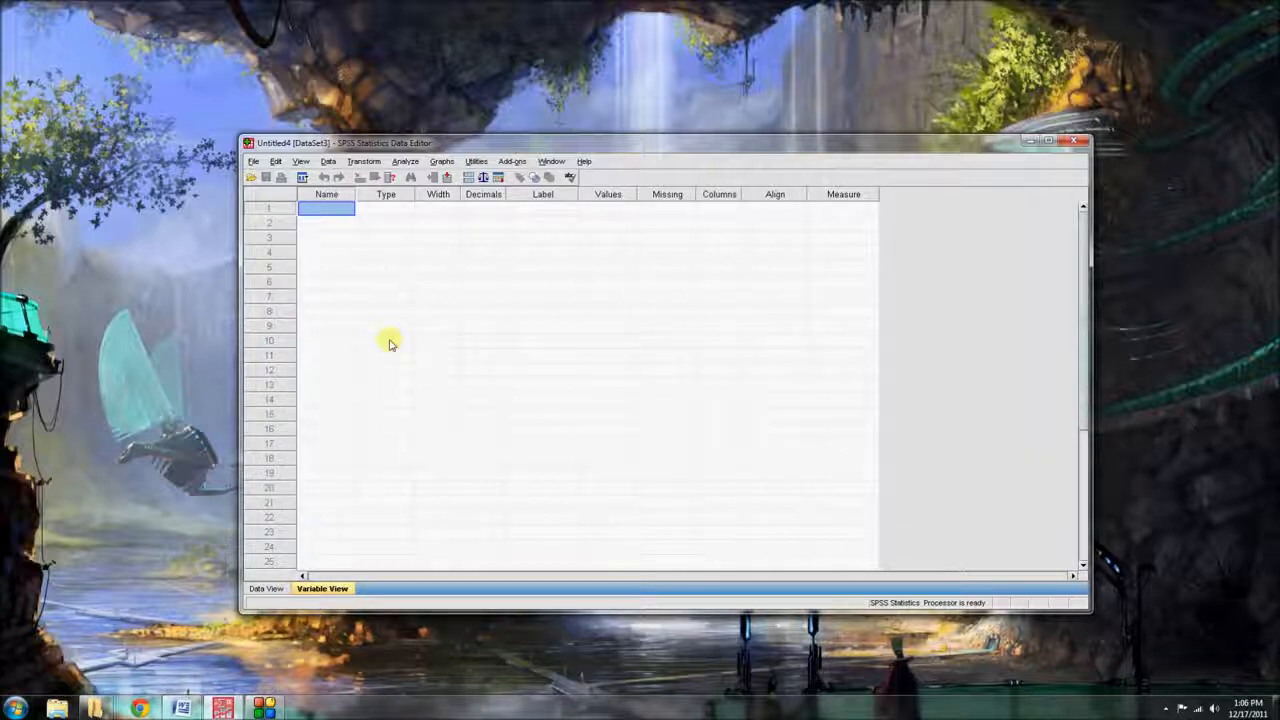
left_click(272, 589)
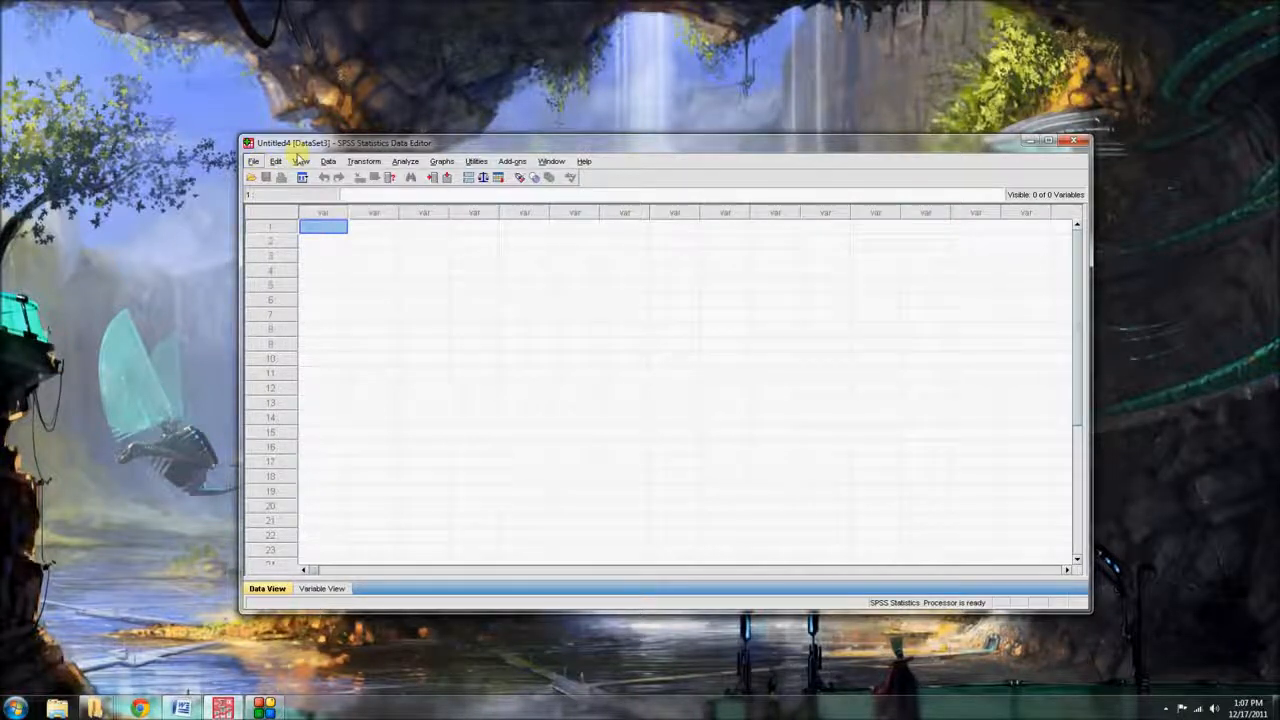
- Open the desktop workbook Excel Data as read-only in Excel and examine the layout of its header row and values
double_click(645, 88)
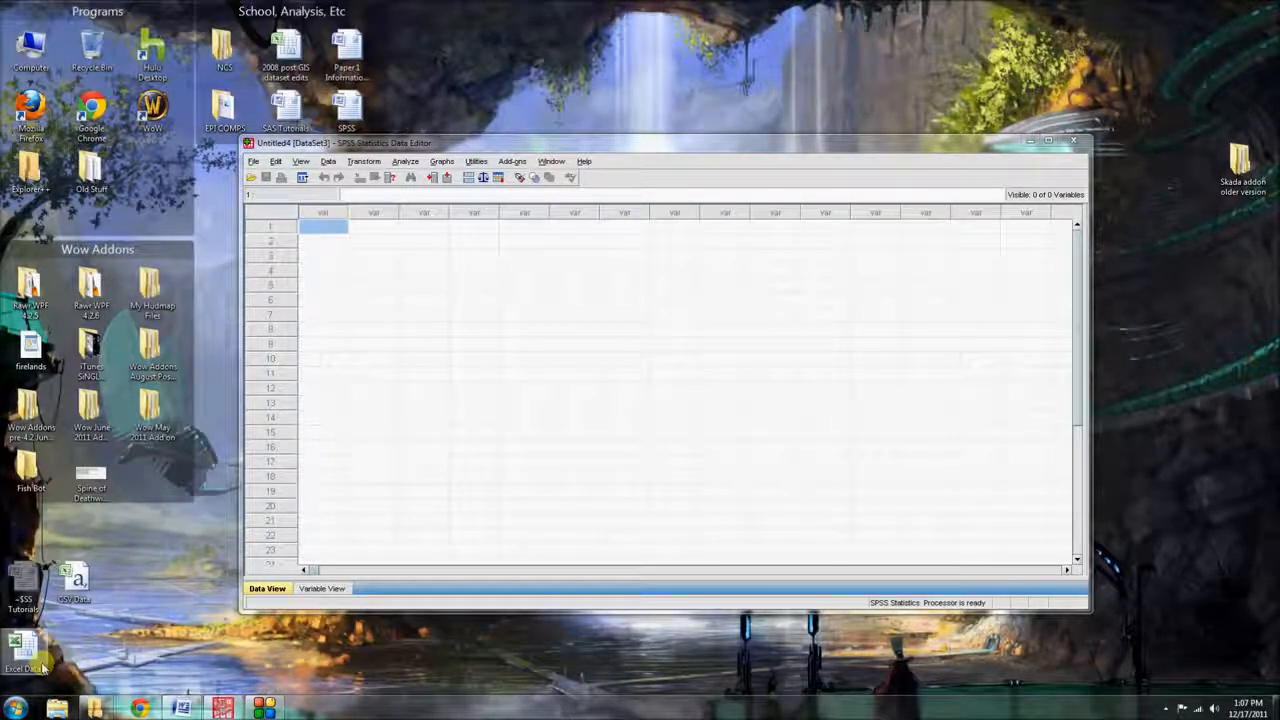
double_click(40, 662)
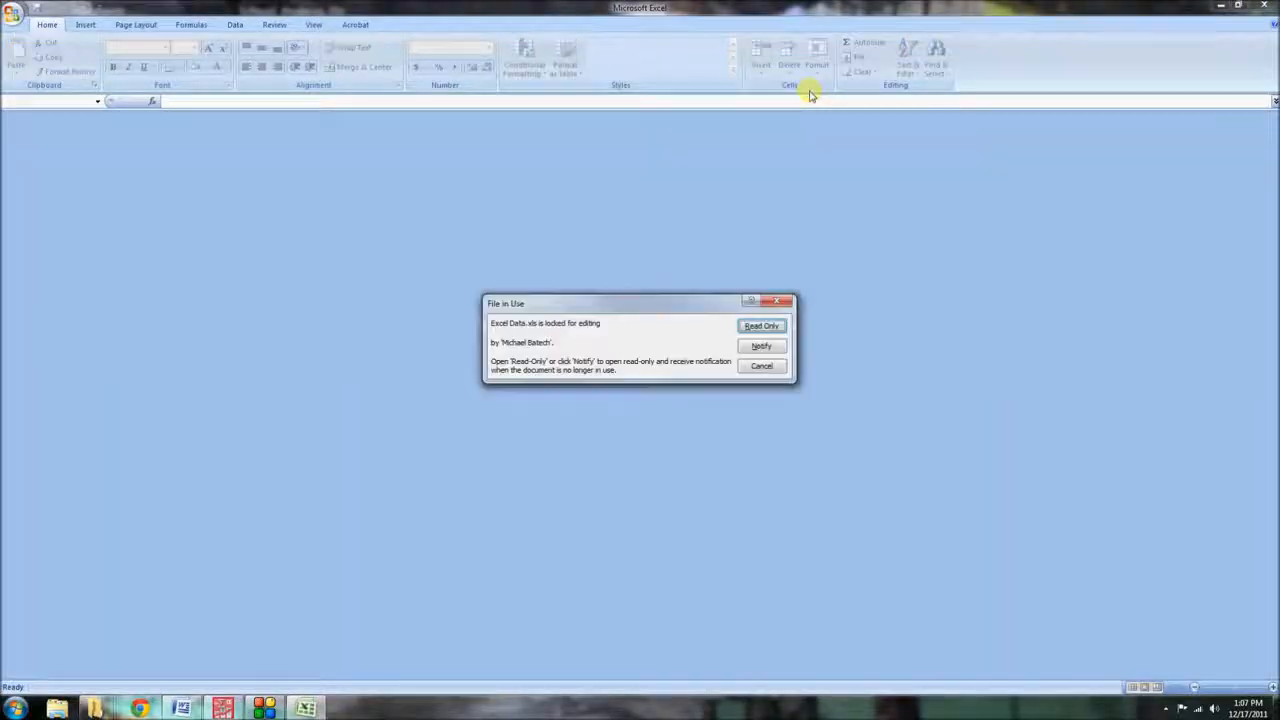
left_click(777, 330)
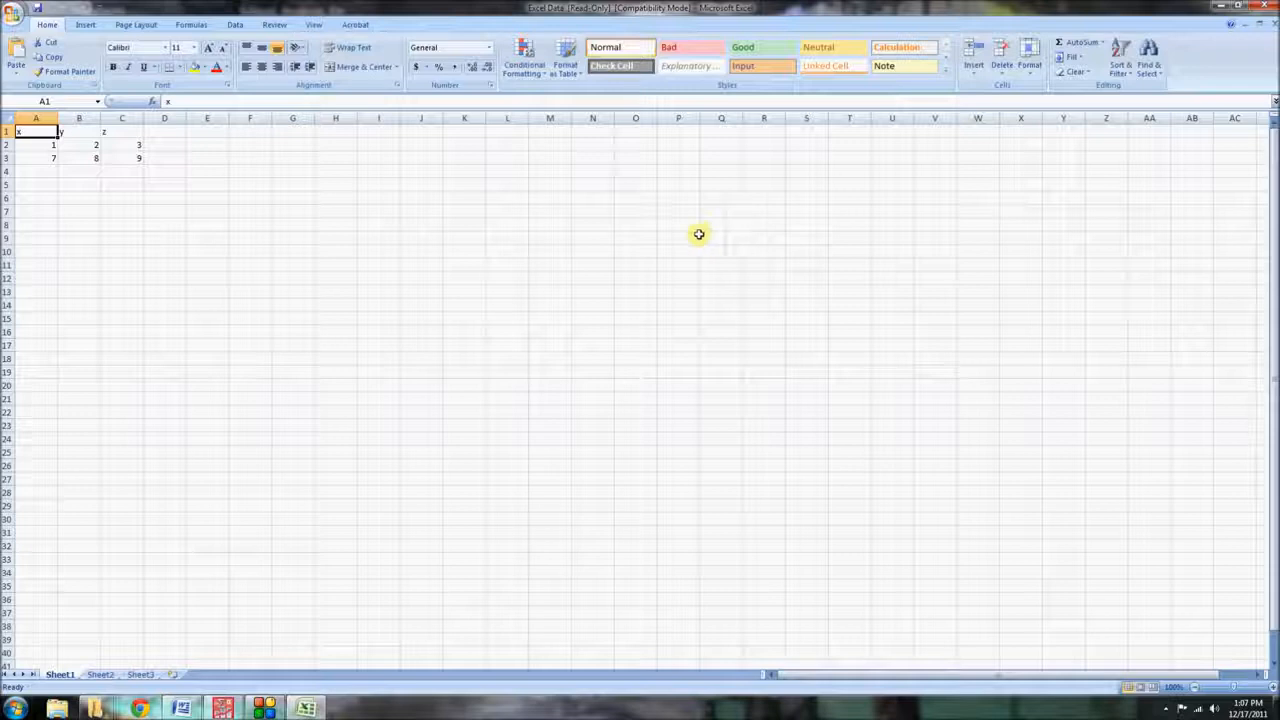
scroll(197, 254, "up", 5)
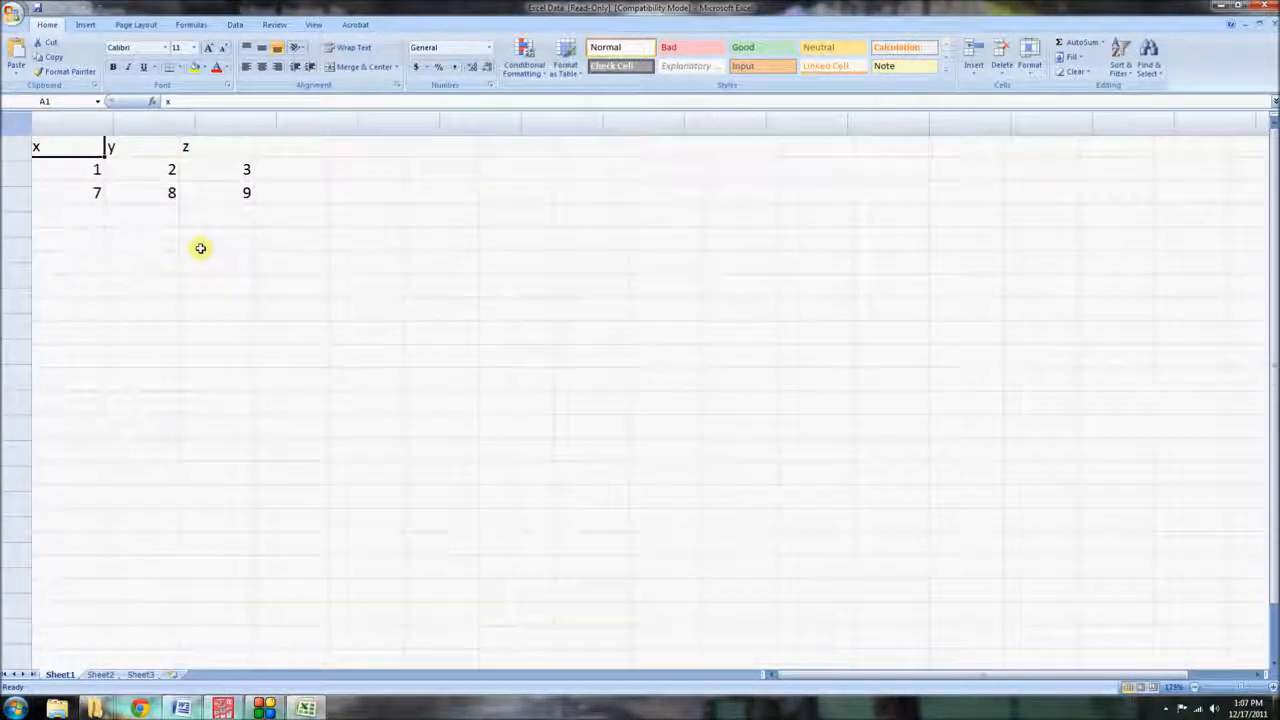
scroll(212, 249, "up", 2)
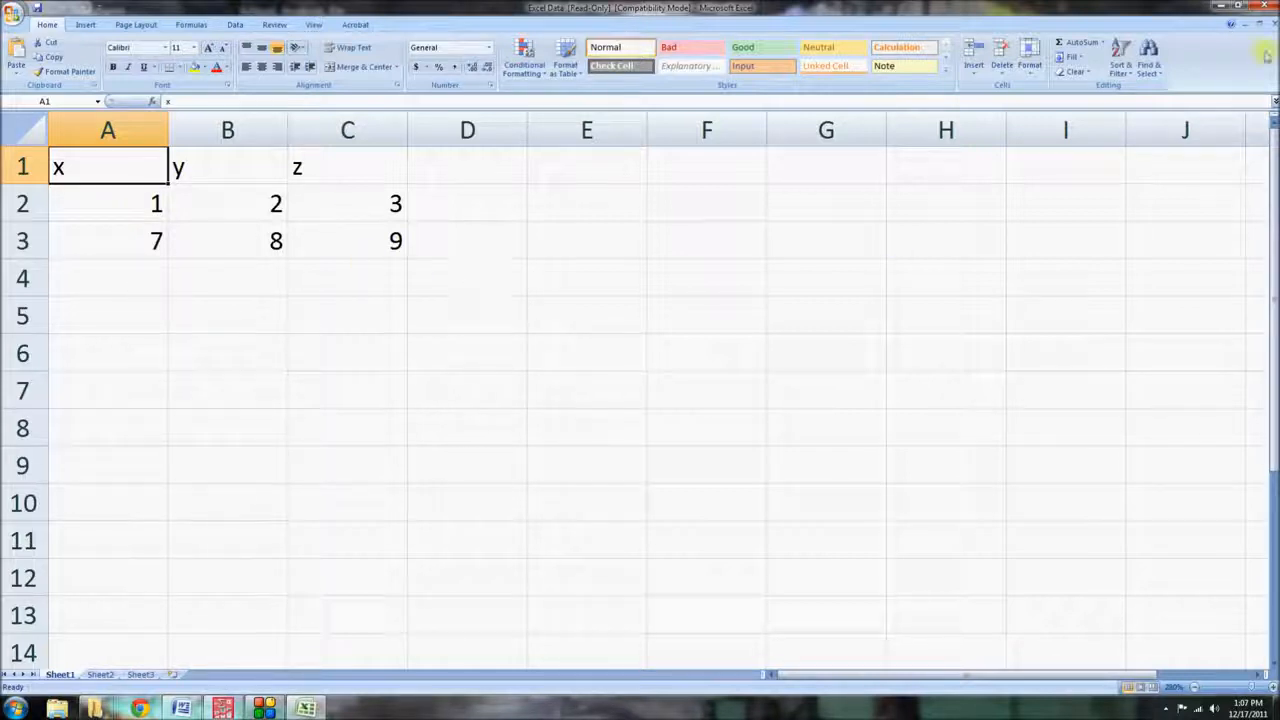
scroll(800, 472, "down", 1)
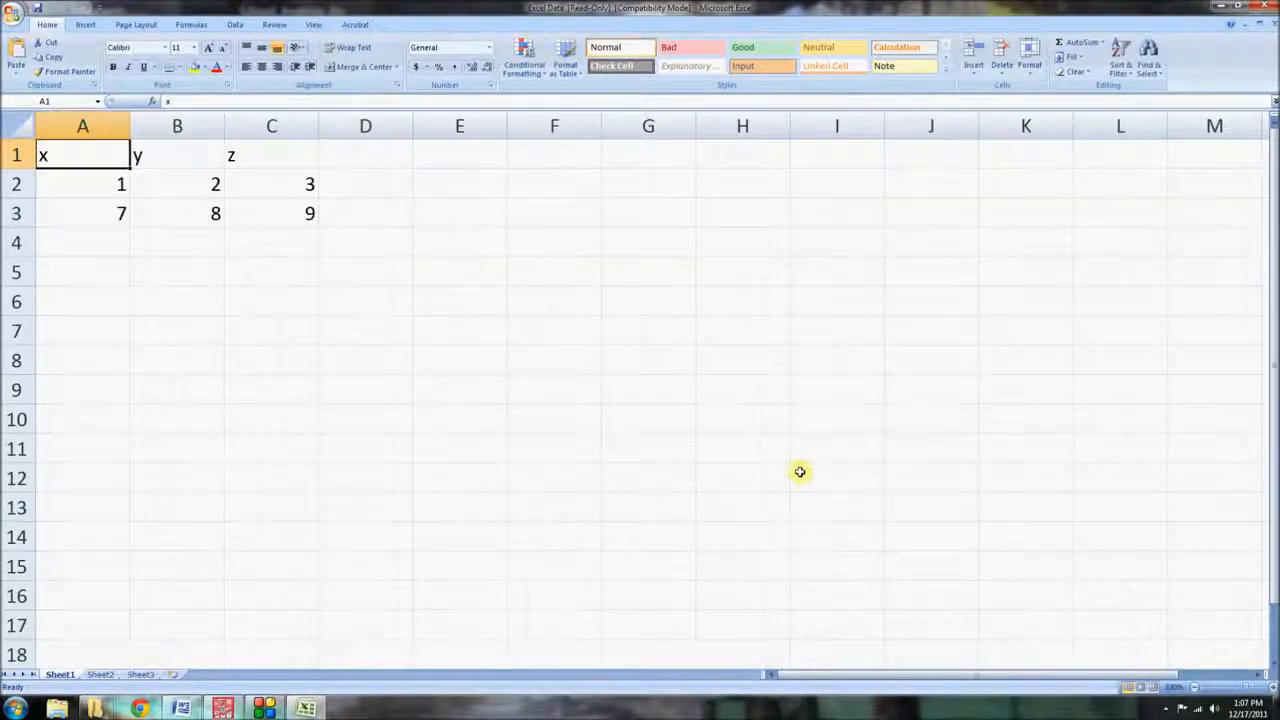
- Review the file types offered for saving a copy of the workbook, cancel the save and close Excel
left_click(14, 12)
mouse_move(53, 163)
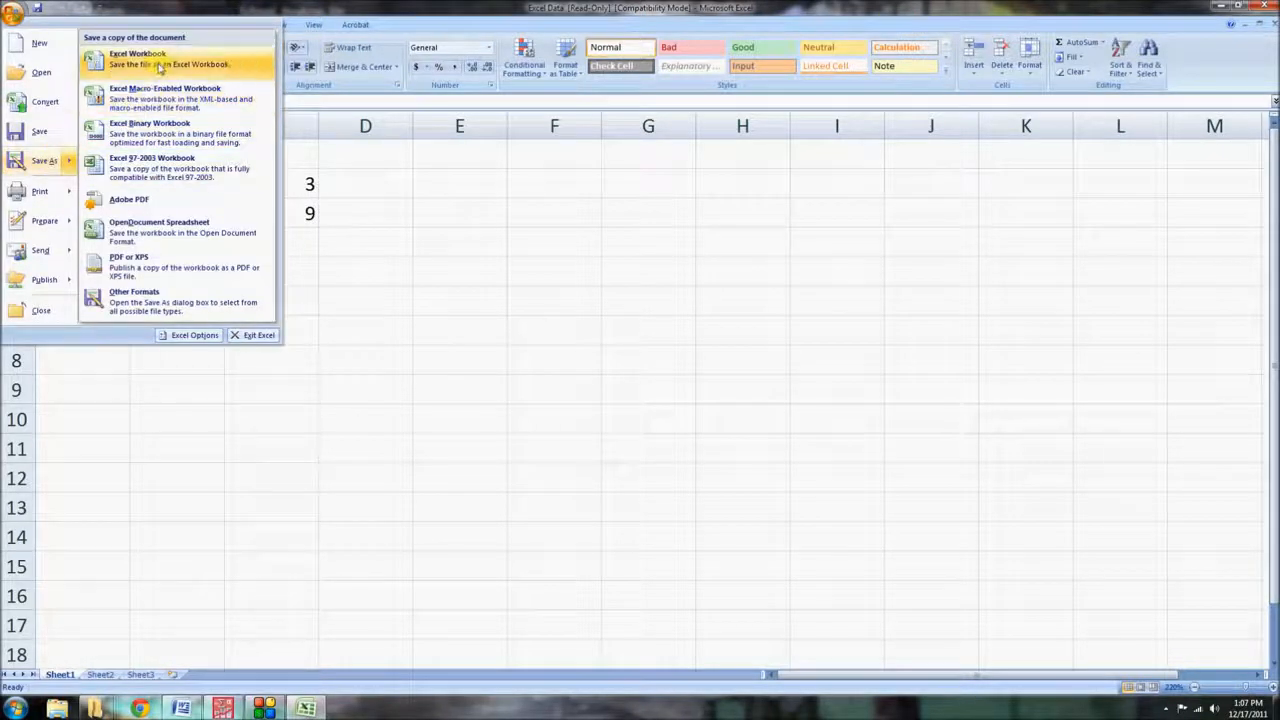
left_click(37, 140)
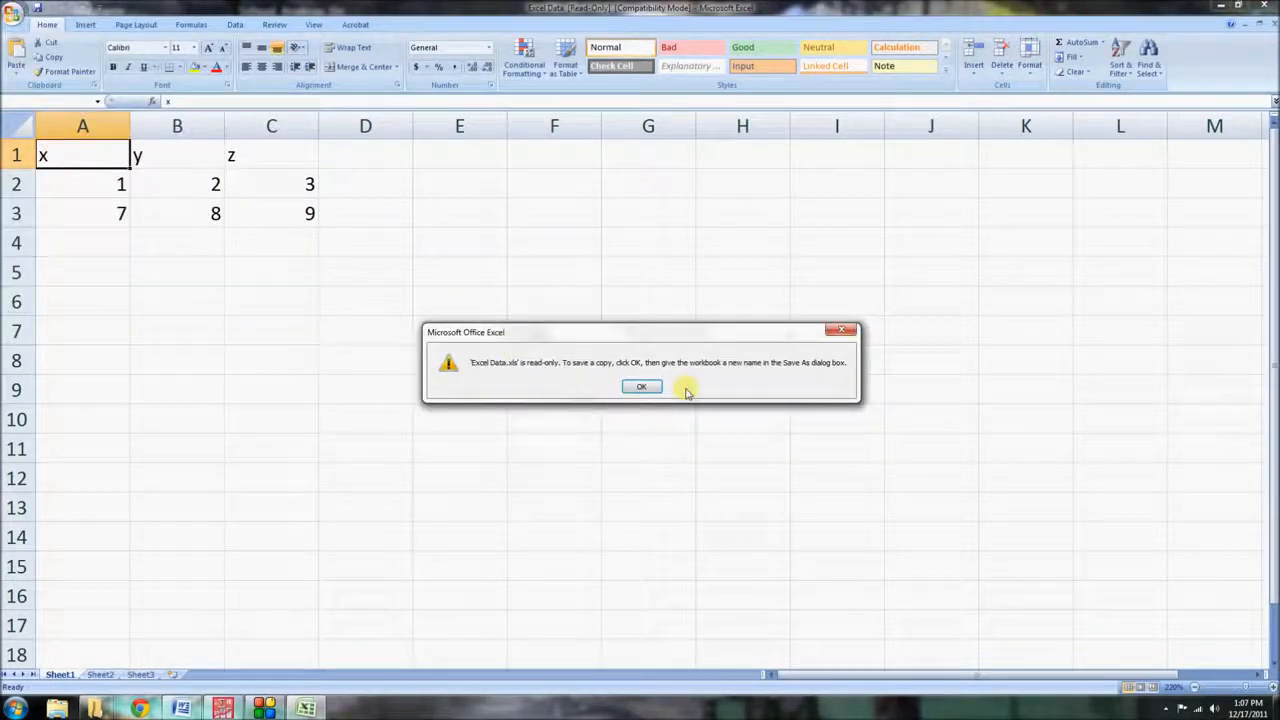
left_click(645, 388)
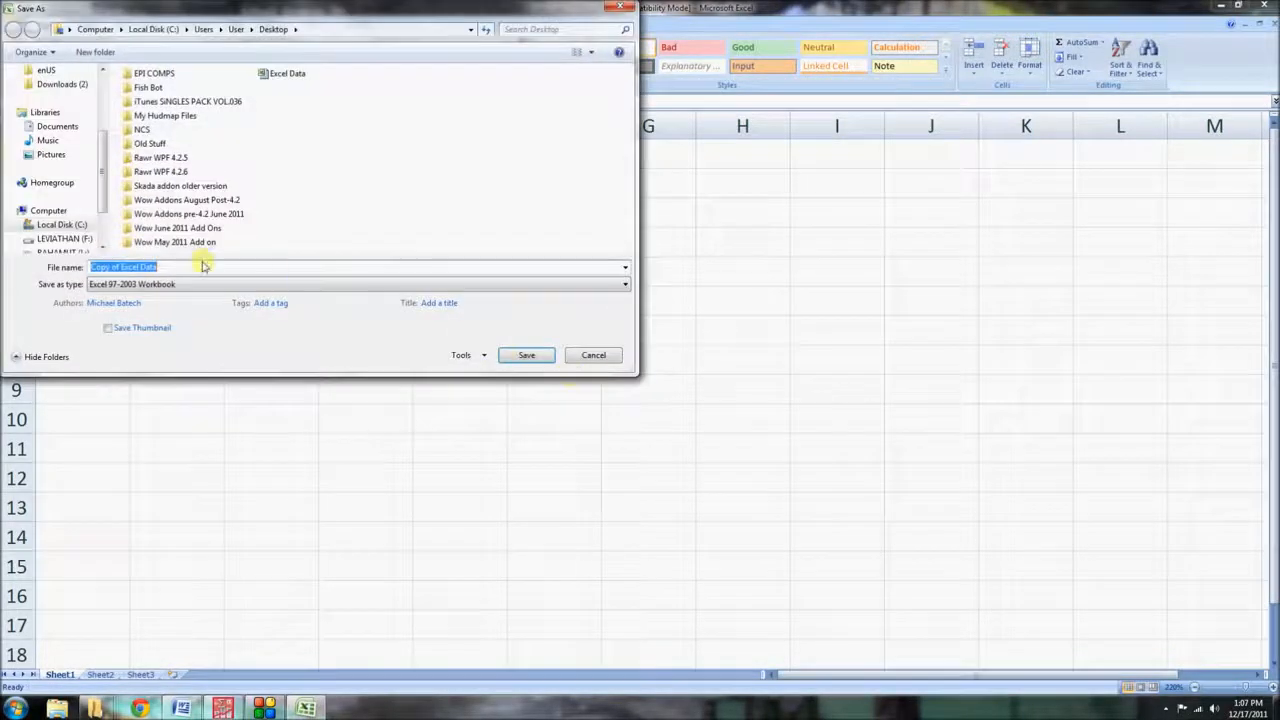
left_click(160, 285)
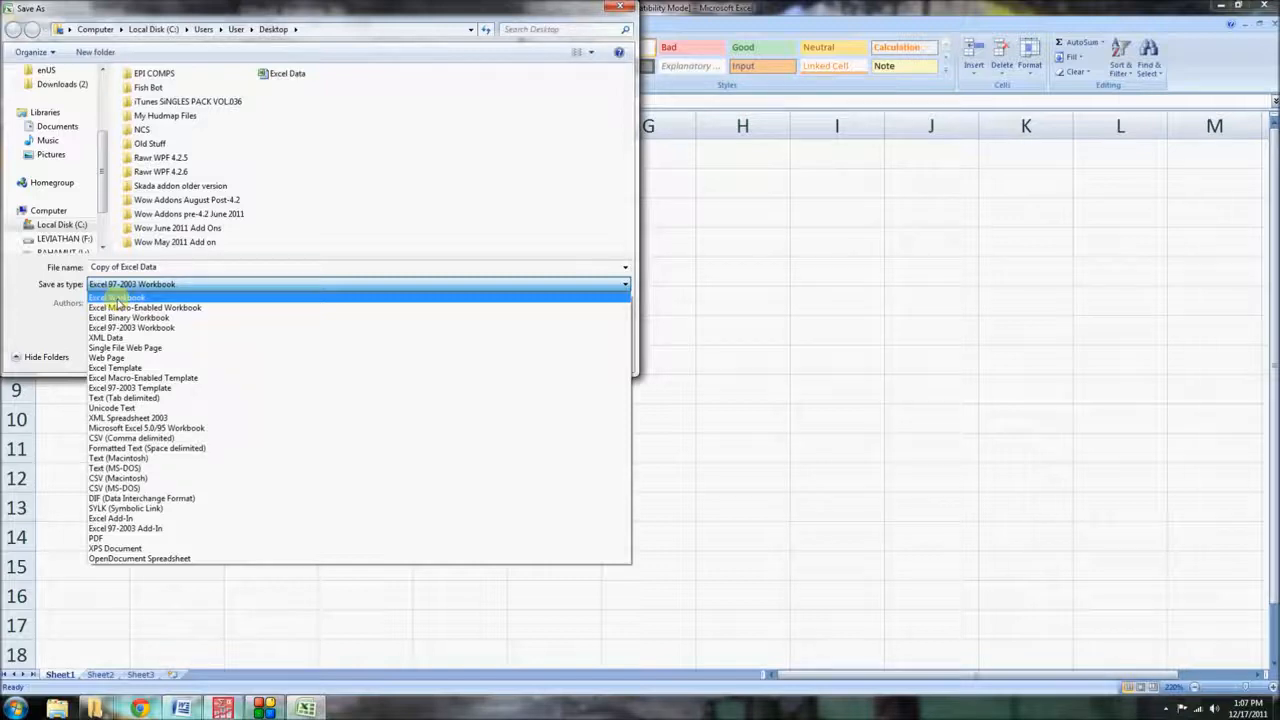
left_click(147, 286)
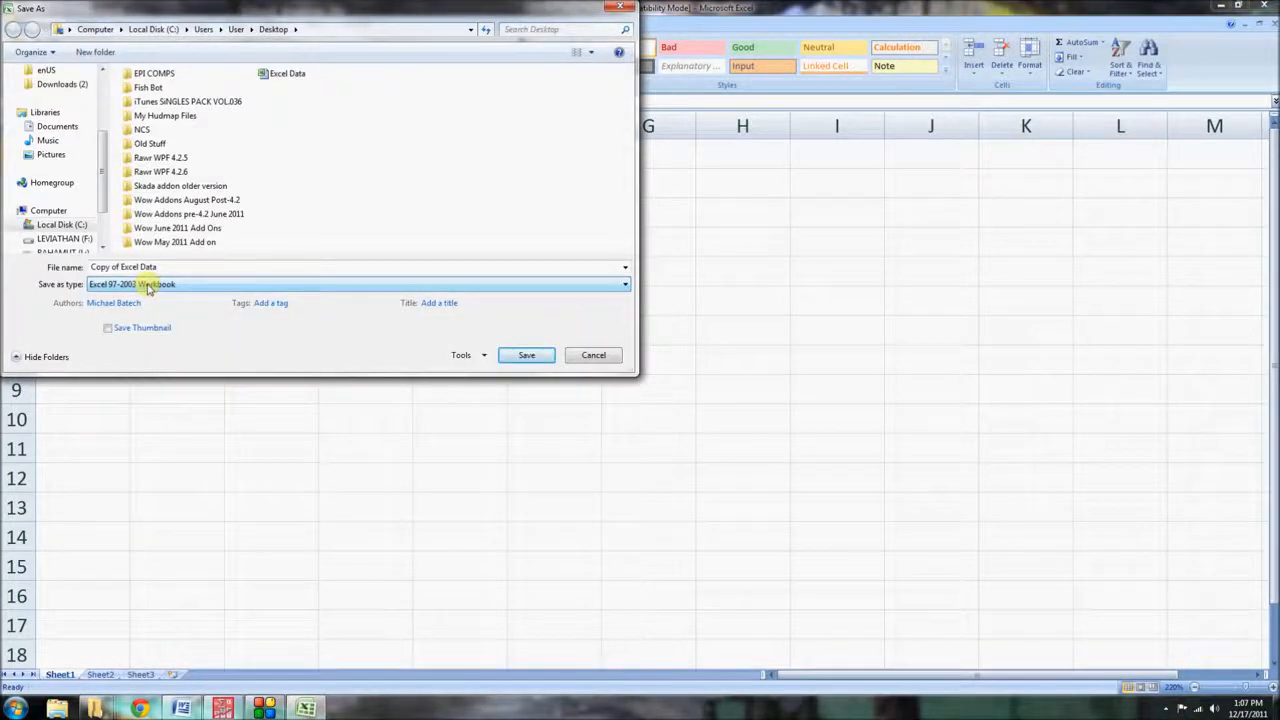
left_click(593, 358)
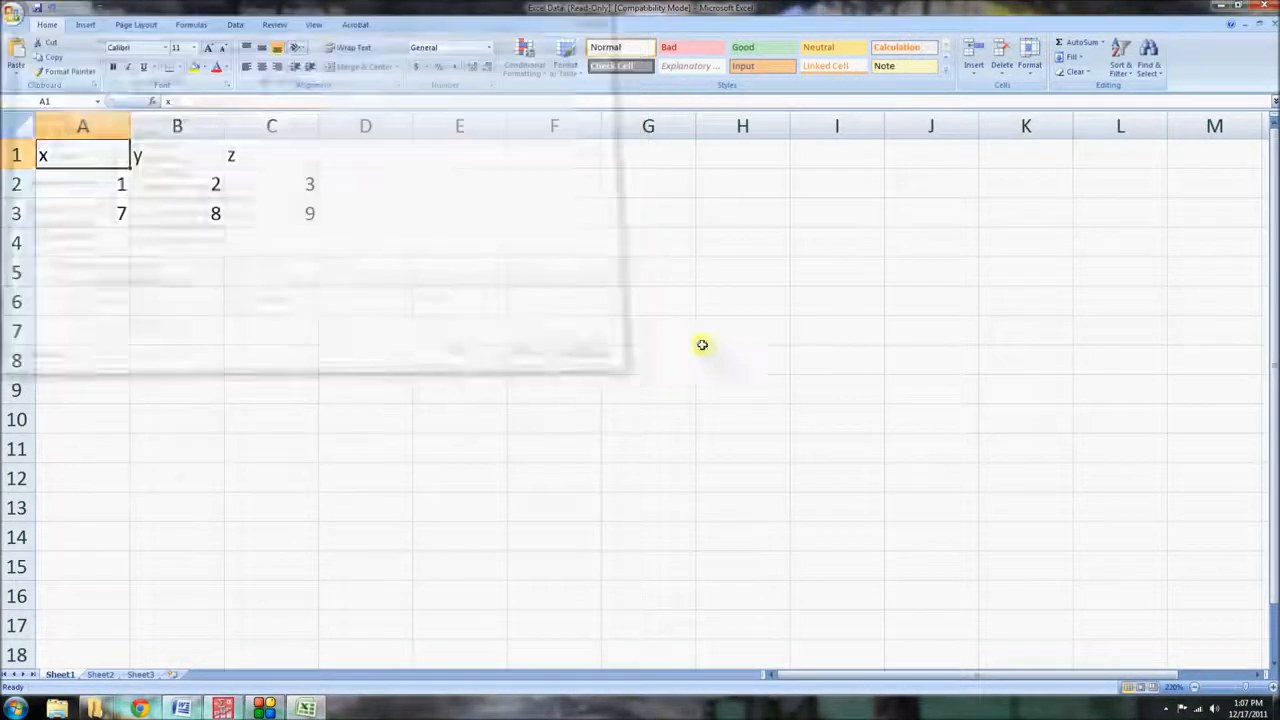
left_click(1261, 7)
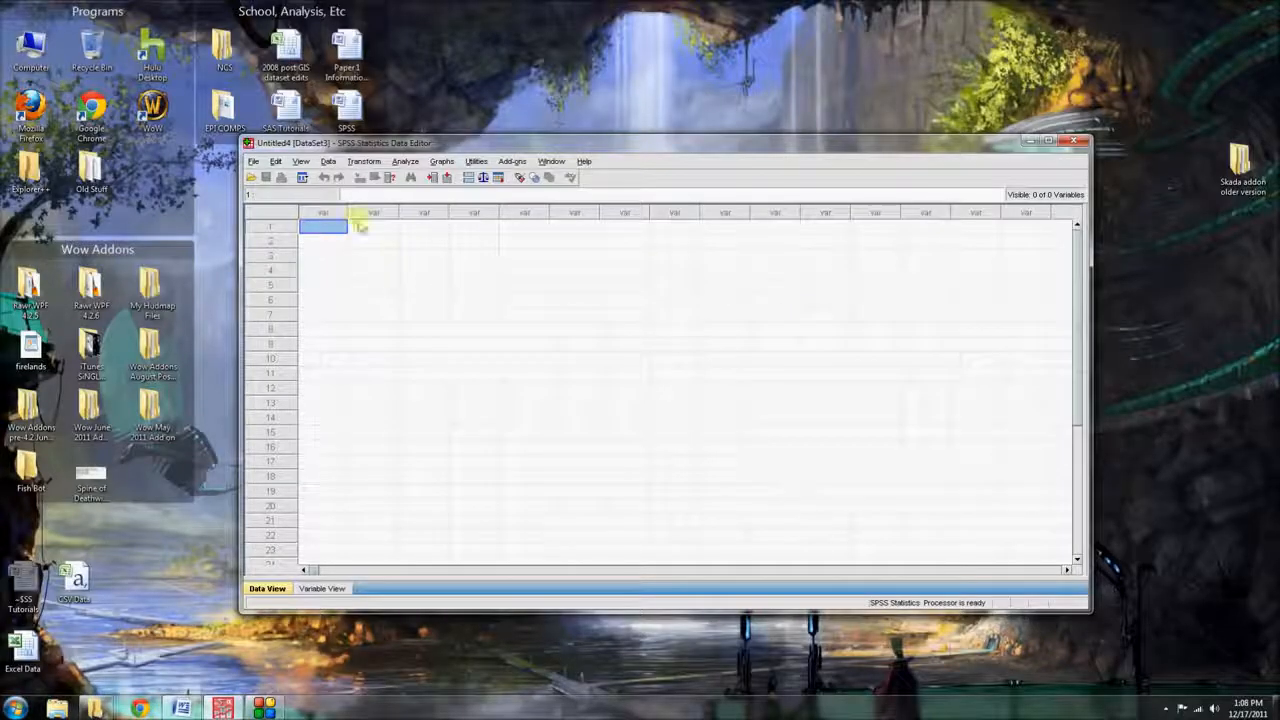
- Open Excel Data.xls from the Desktop as a data file, using the Excel (*.xls, *.xlsx, *.xlsm) file type
left_click(254, 162)
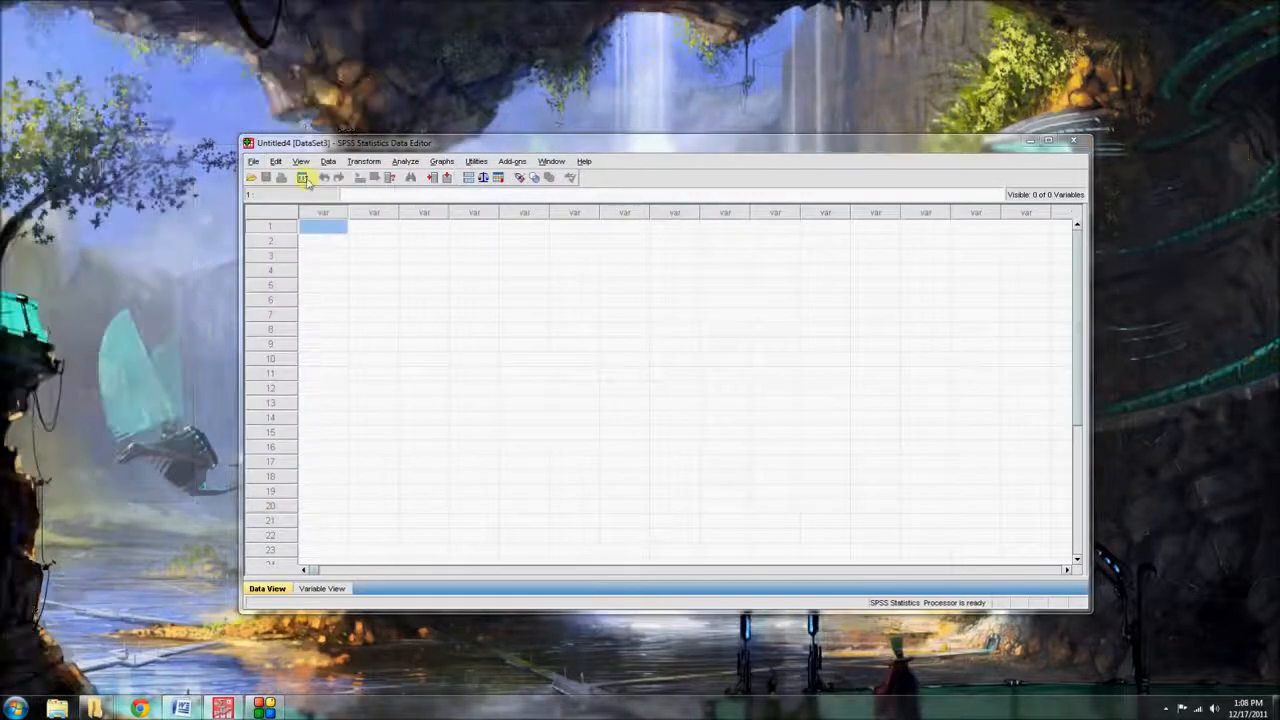
left_click(254, 162)
mouse_move(270, 193)
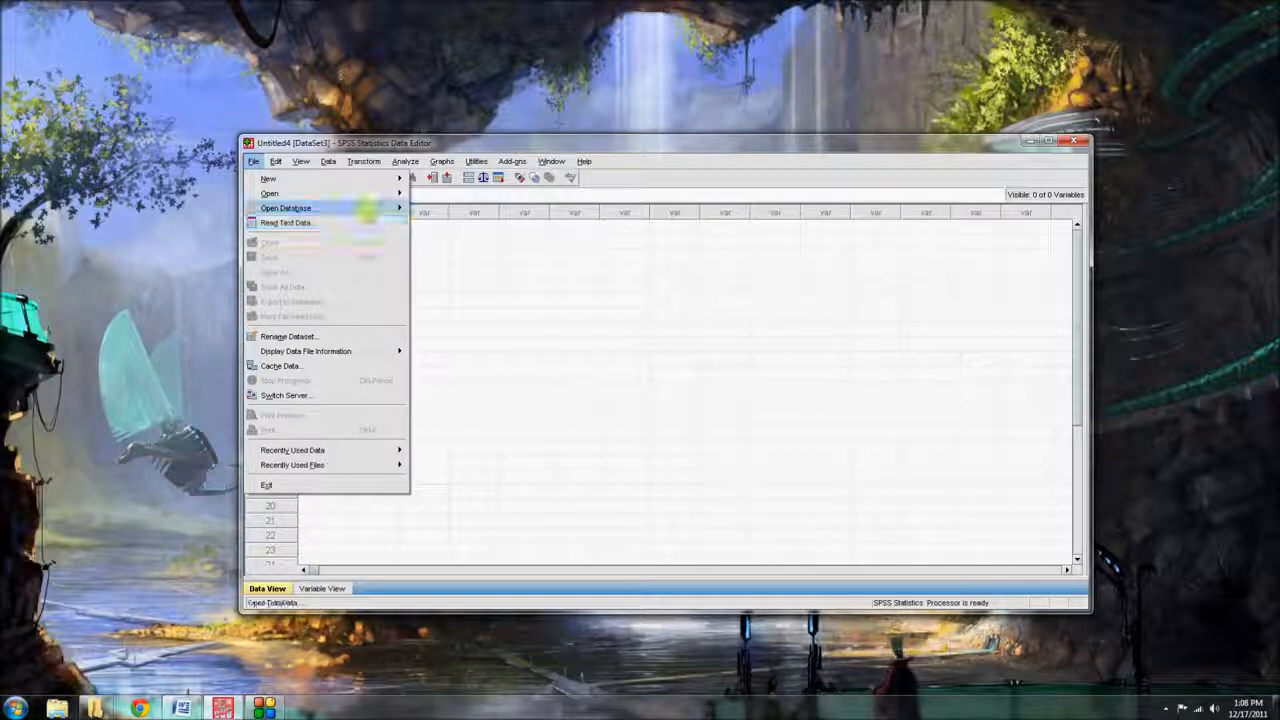
mouse_move(371, 210)
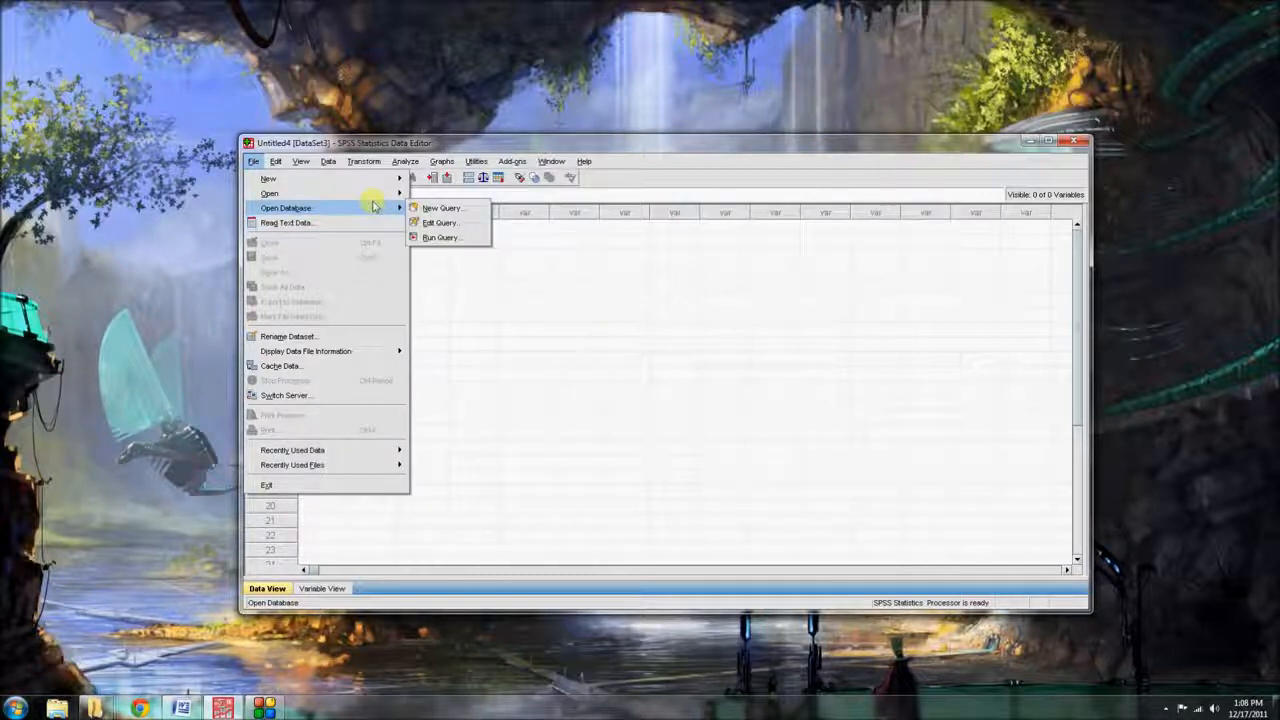
left_click(436, 195)
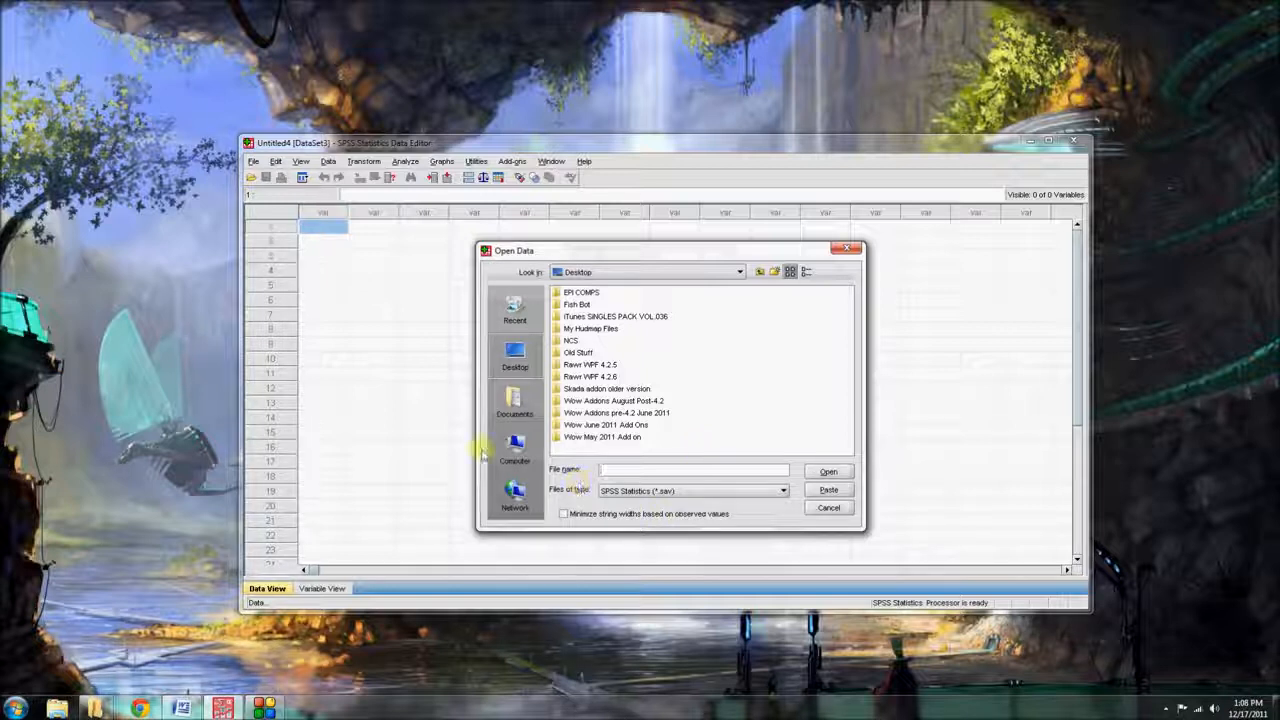
left_click(700, 492)
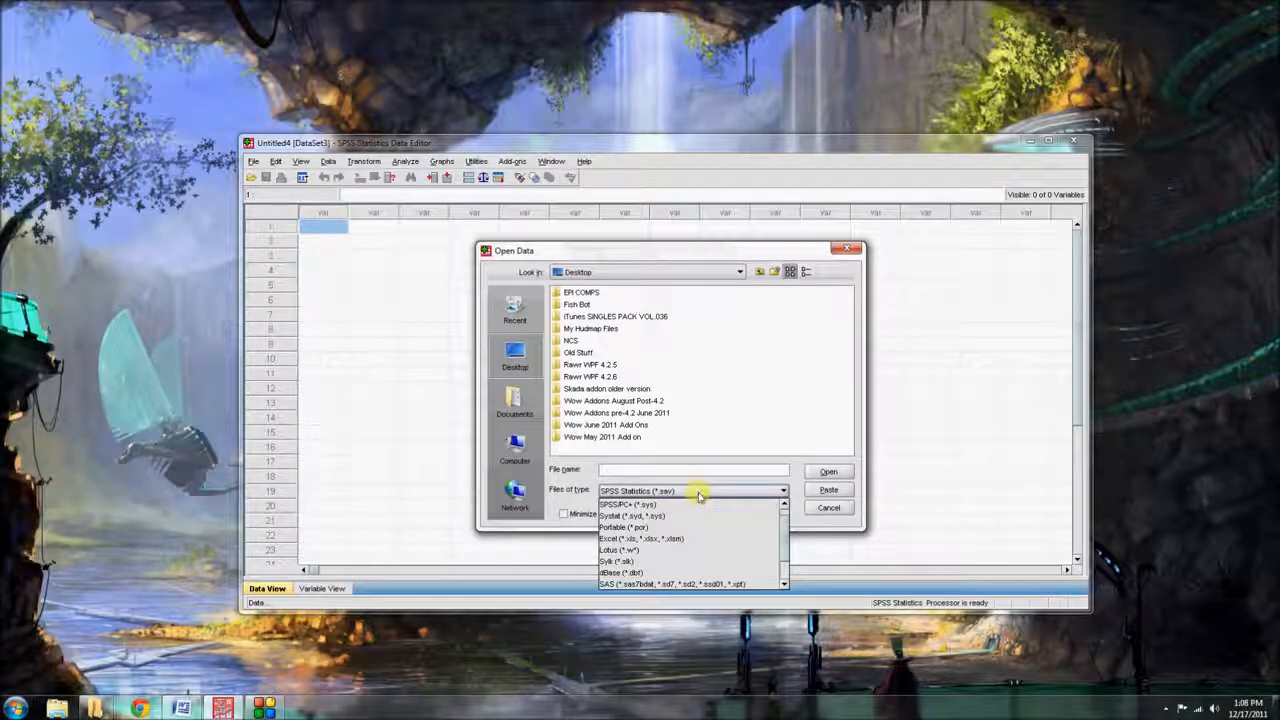
left_click(784, 503)
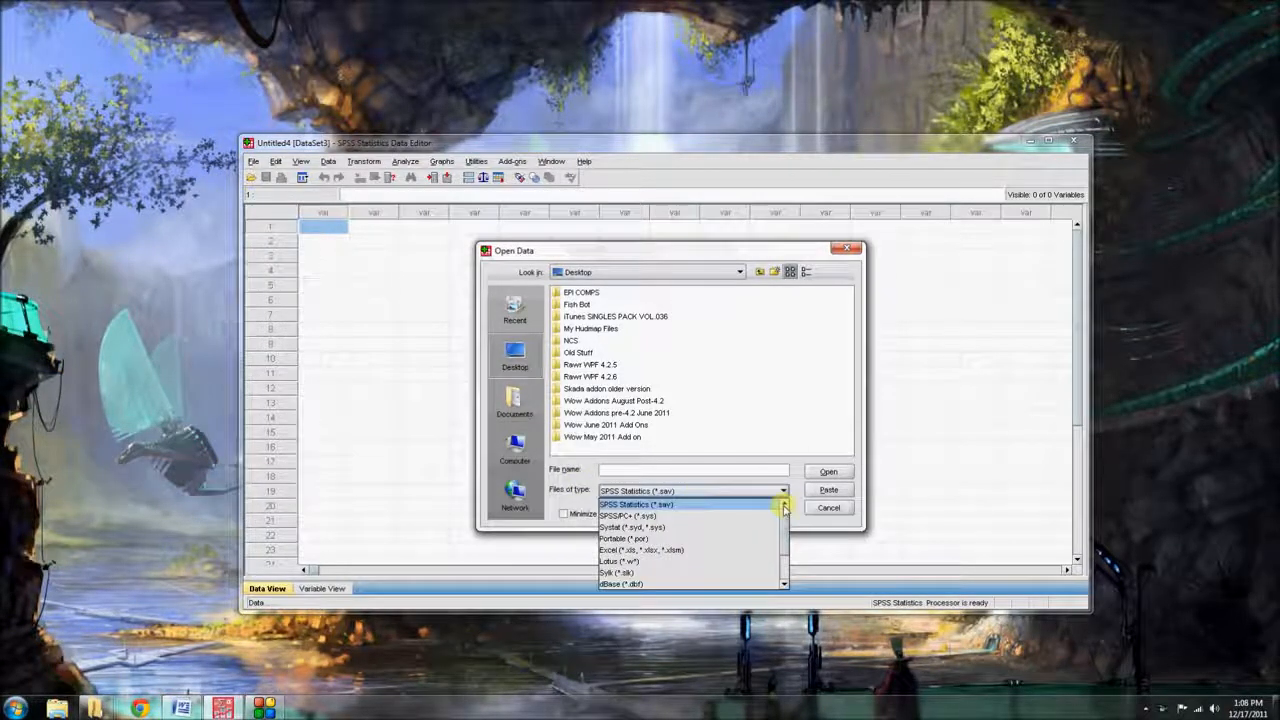
left_click(654, 551)
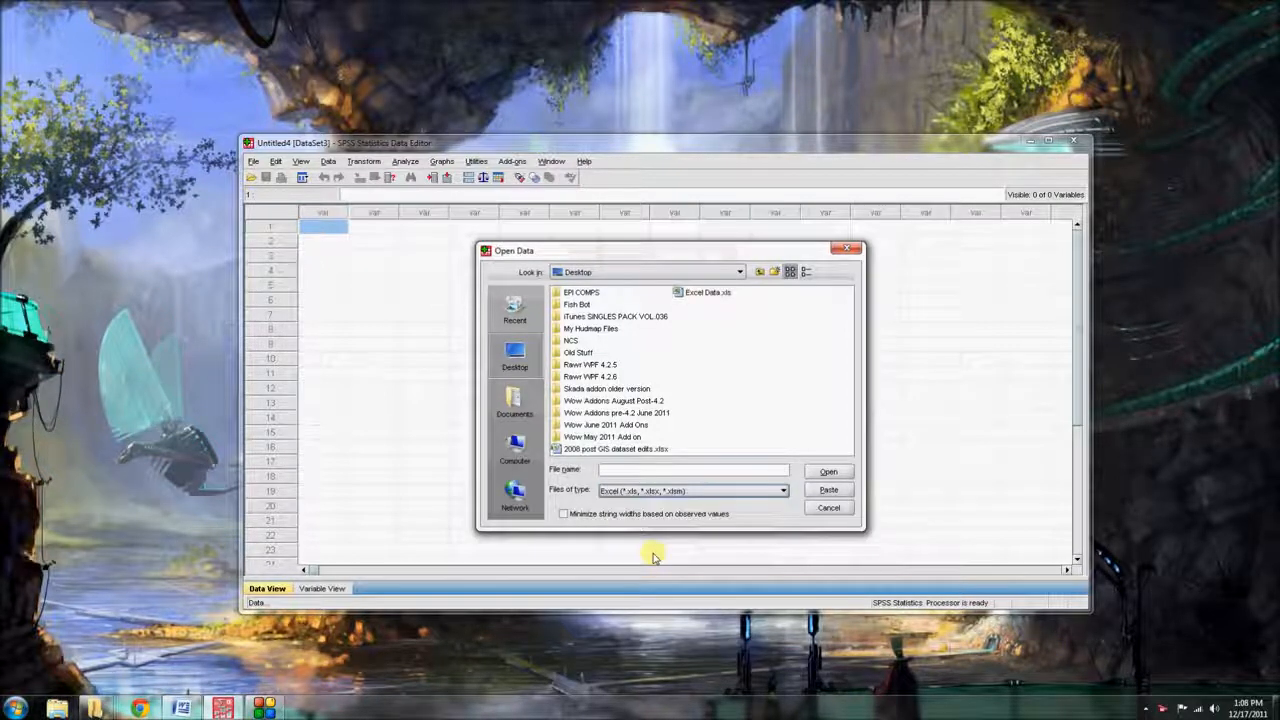
left_click(705, 297)
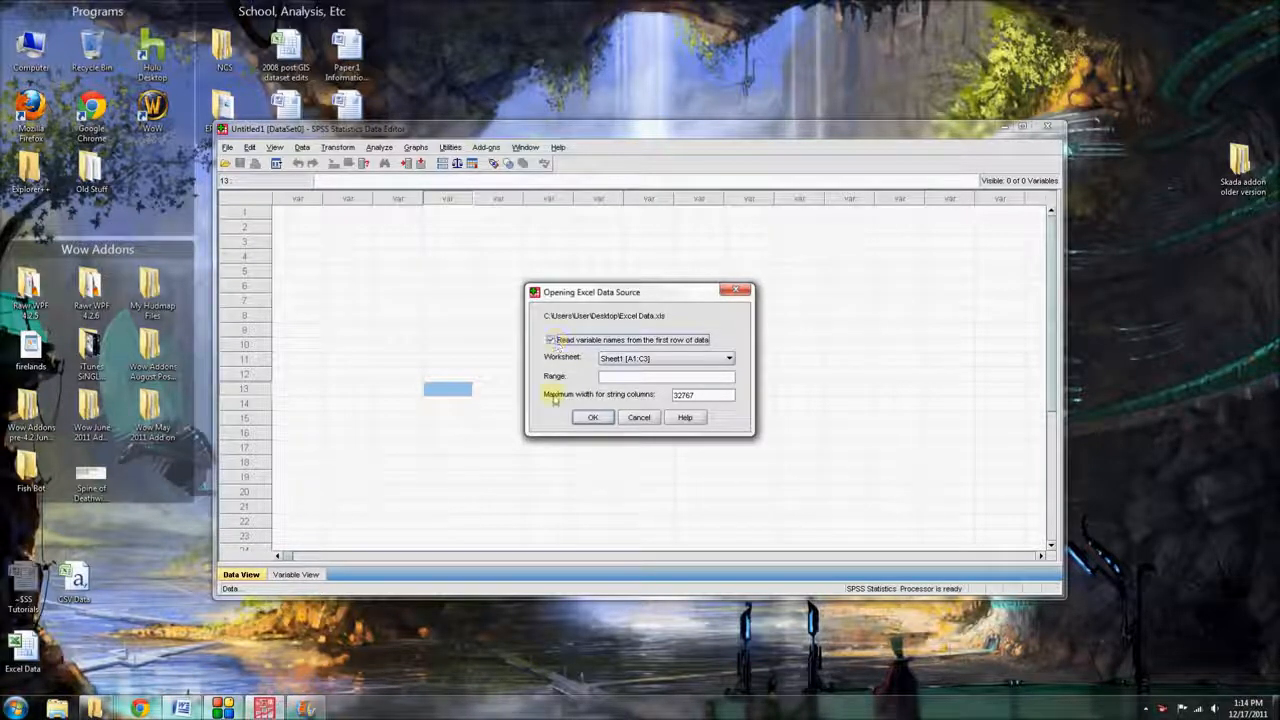
- Import worksheet Sheet1 [A1:C3] with variable names read from the first row, and check the imported variables' definitions
left_click(619, 360)
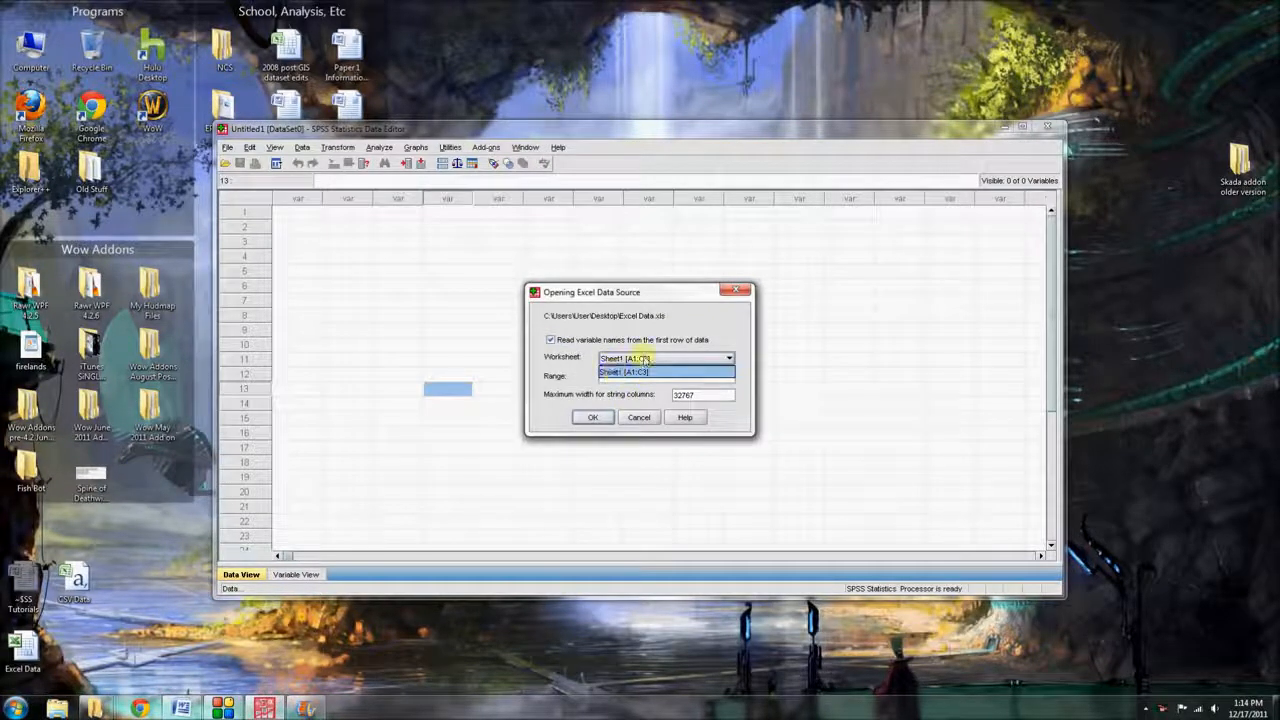
left_click(640, 359)
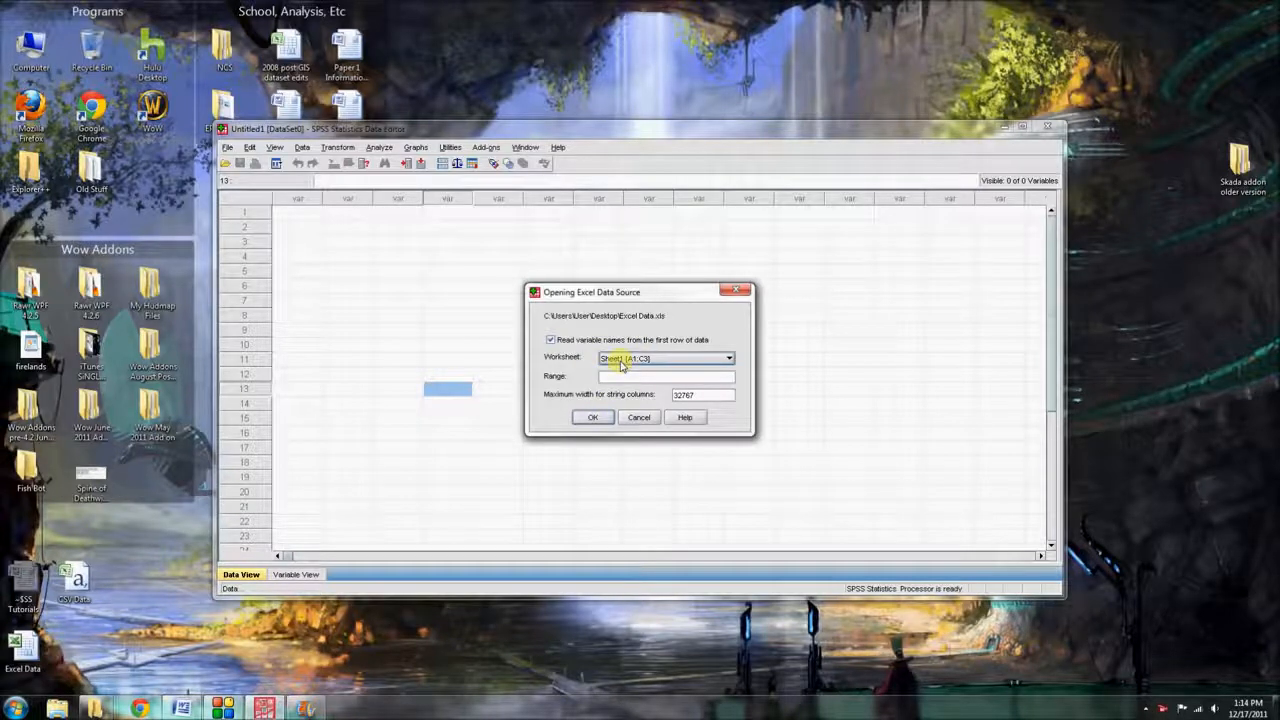
left_click(592, 418)
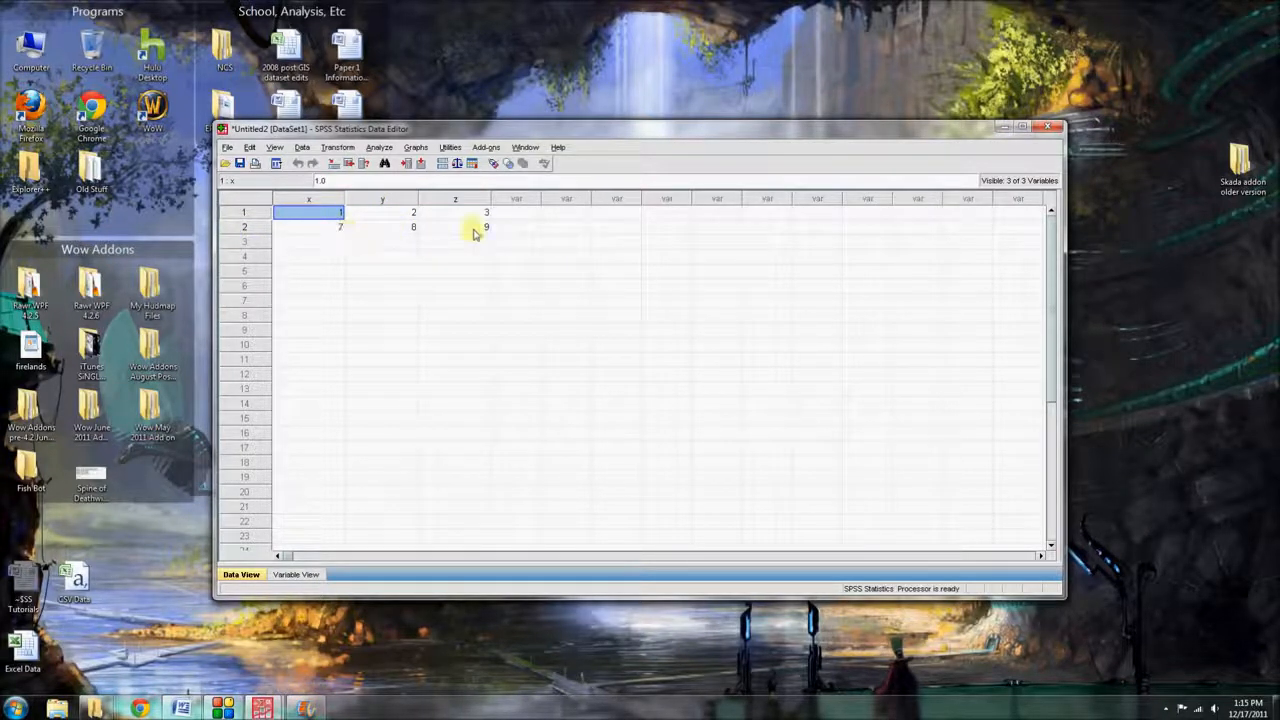
left_click(296, 574)
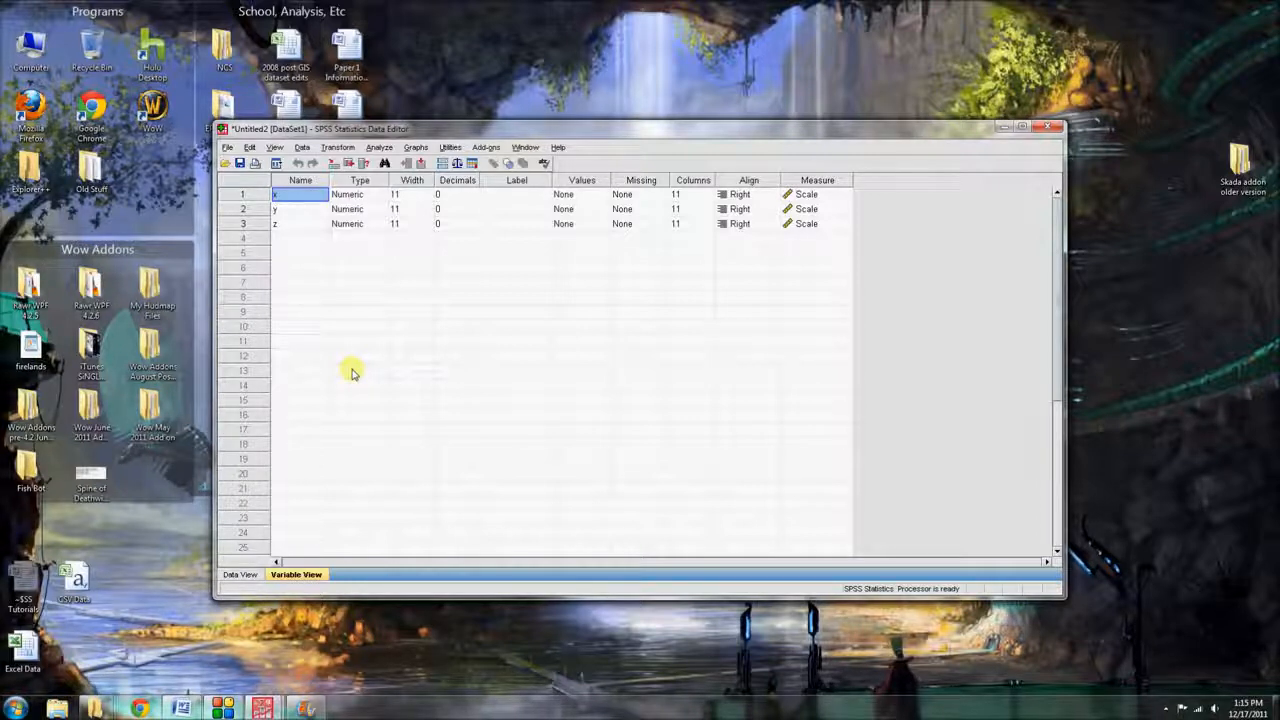
left_click(242, 576)
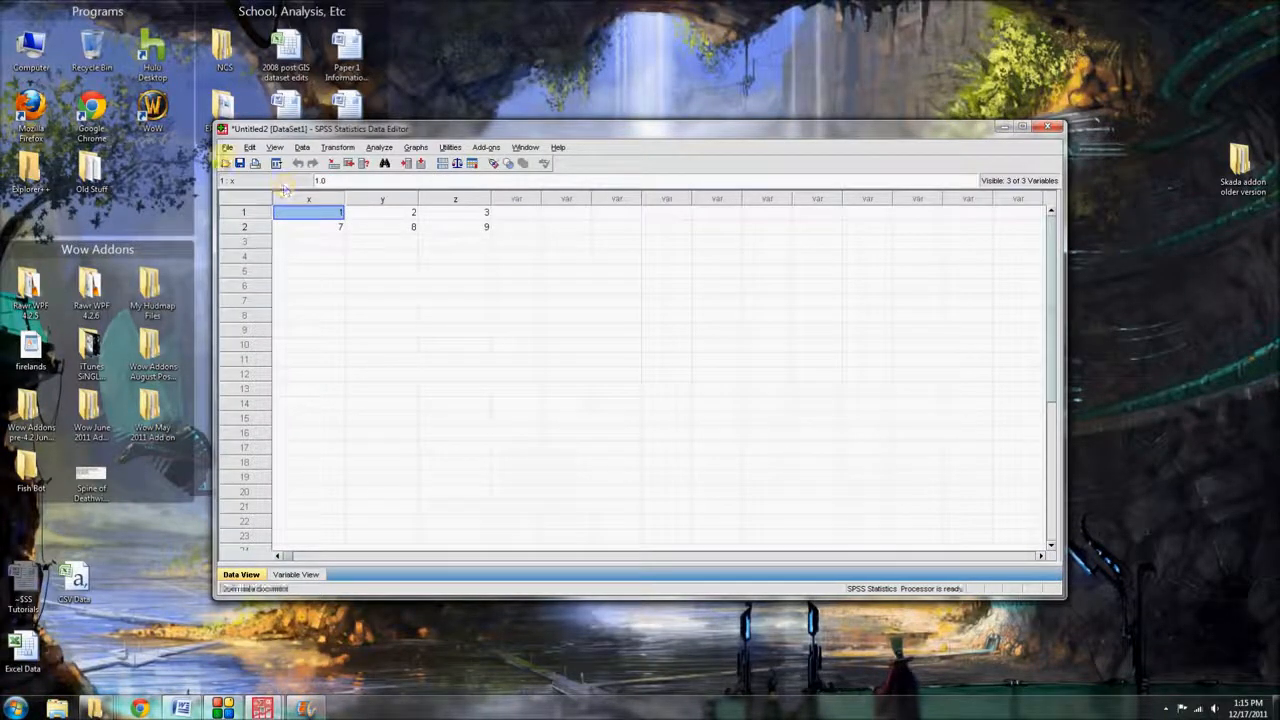
- Create another new blank dataset alongside the imported Excel data
left_click(227, 148)
mouse_move(245, 166)
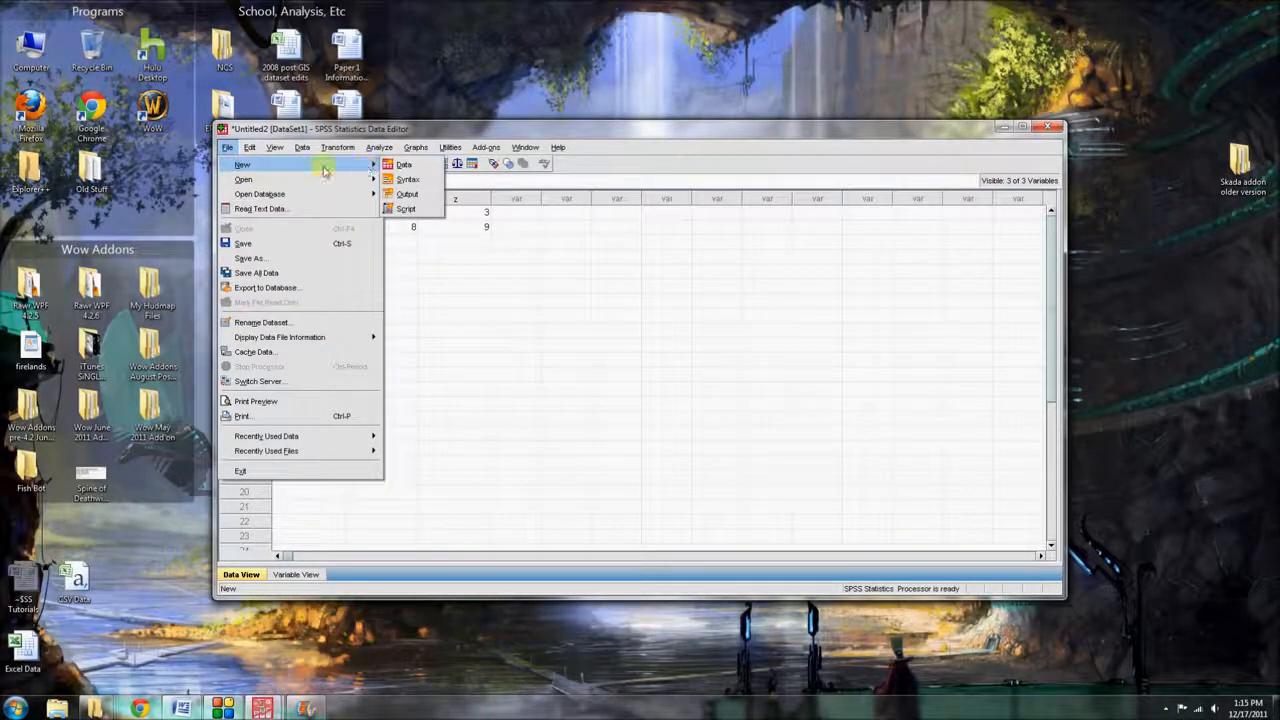
left_click(420, 164)
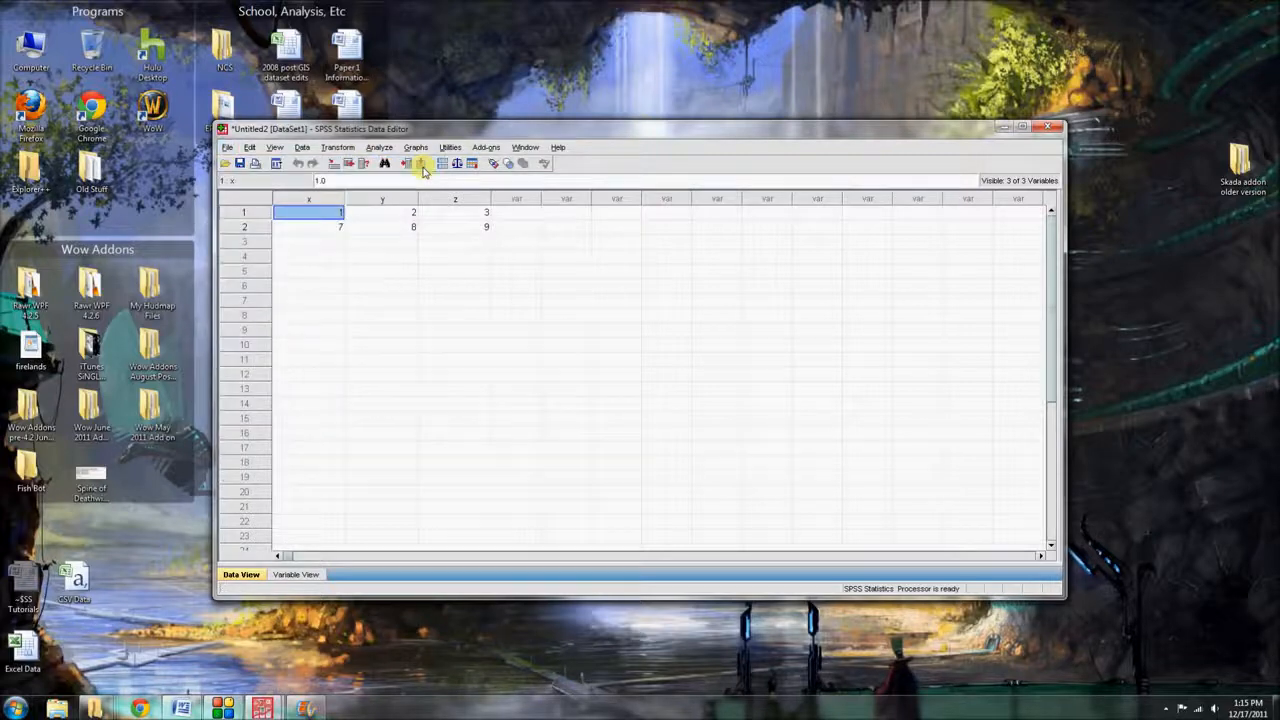
- Open CSV Data.csv from the Desktop as a data file, using the All Files (*.*) file type
left_click(247, 167)
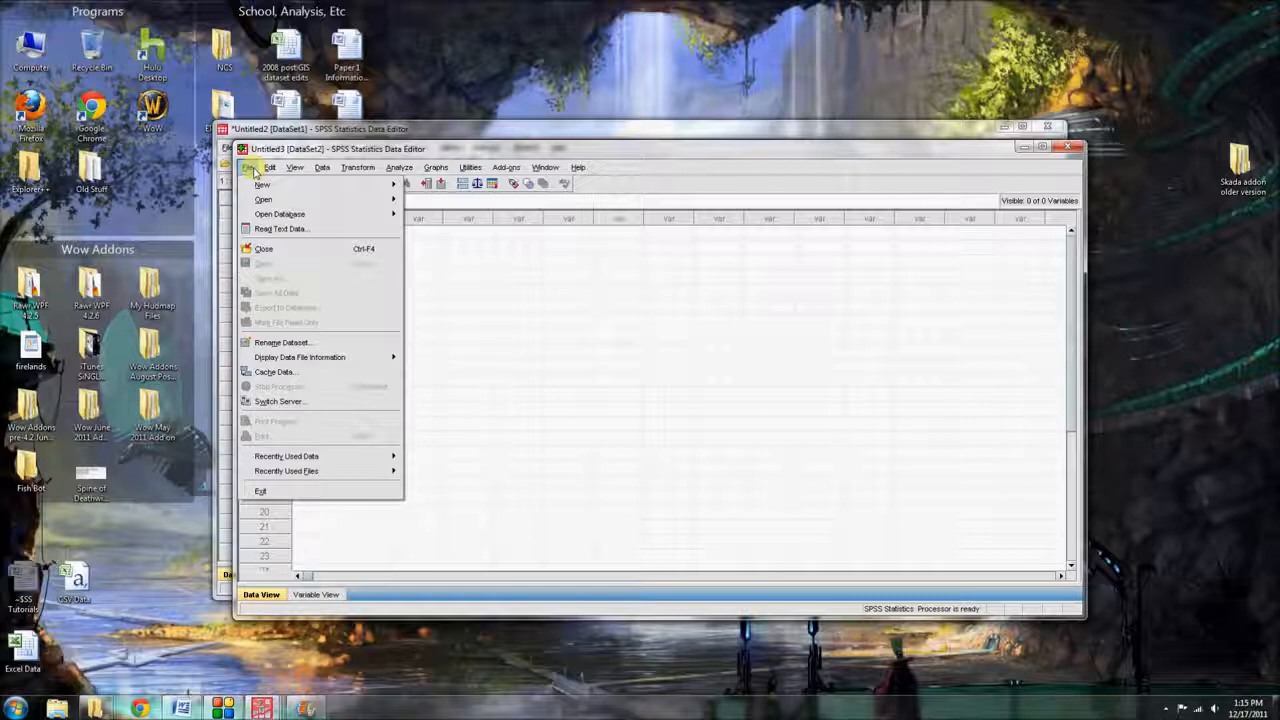
mouse_move(265, 200)
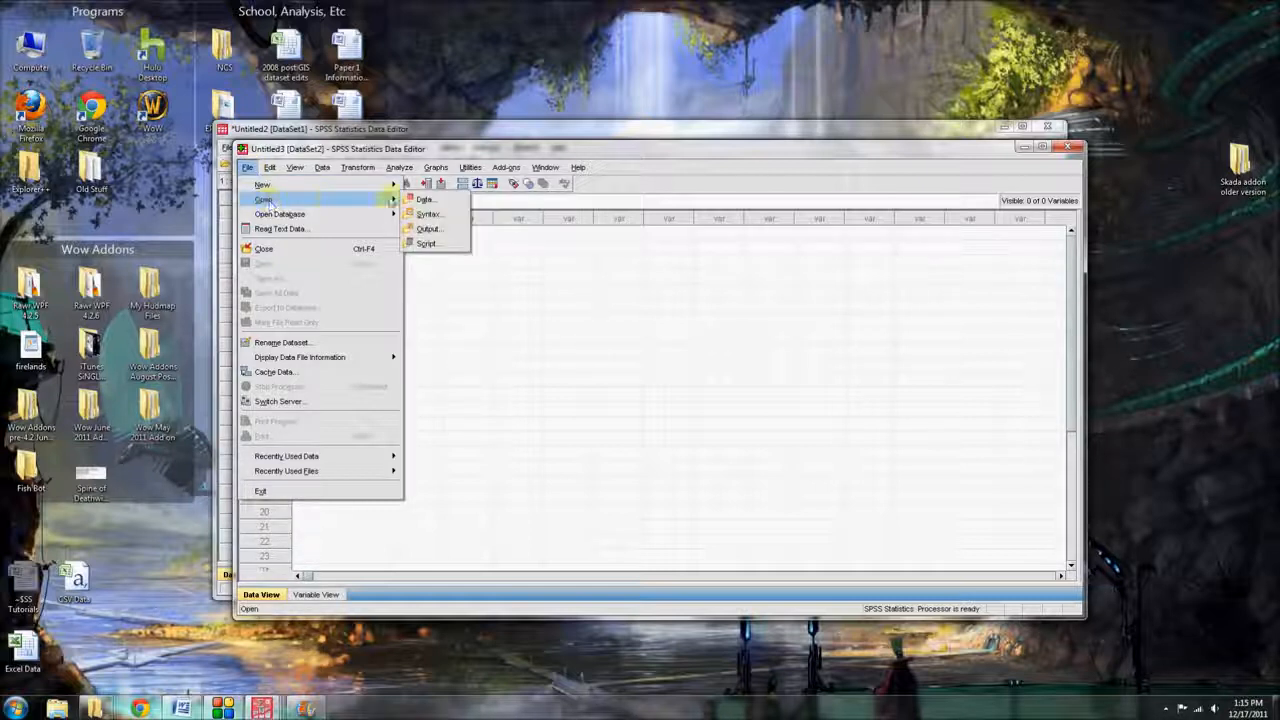
left_click(423, 200)
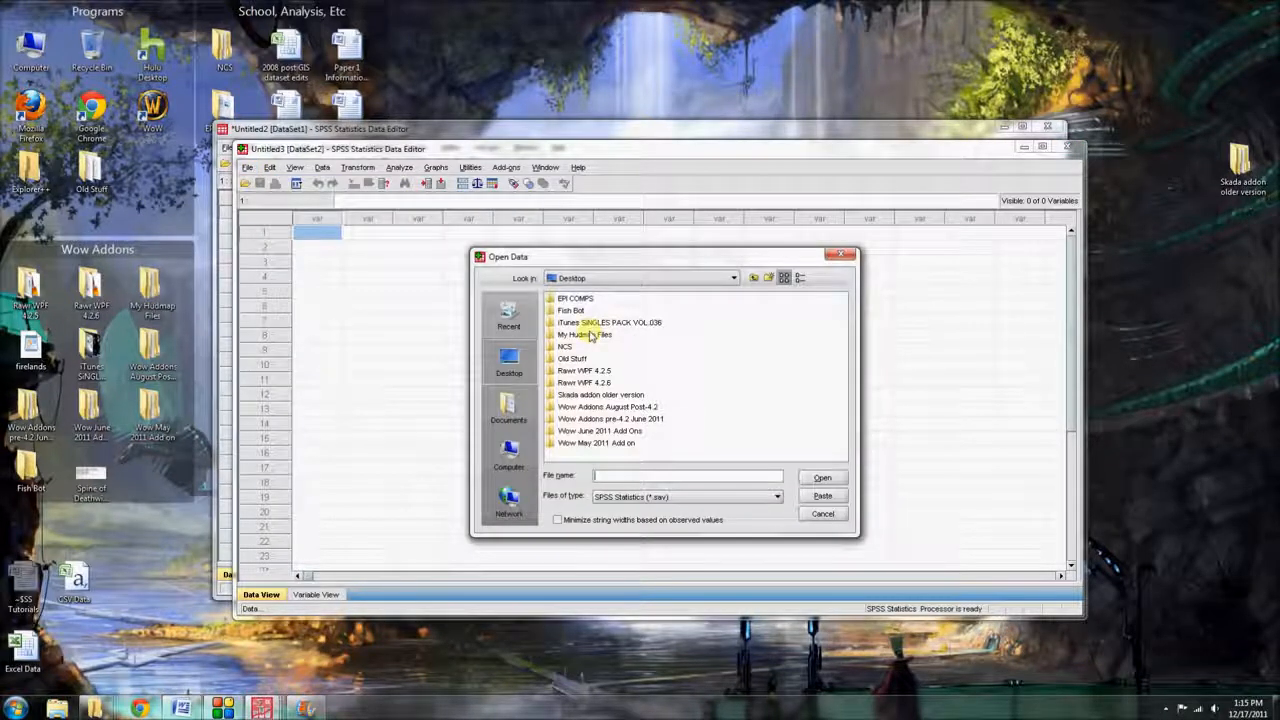
left_click(651, 498)
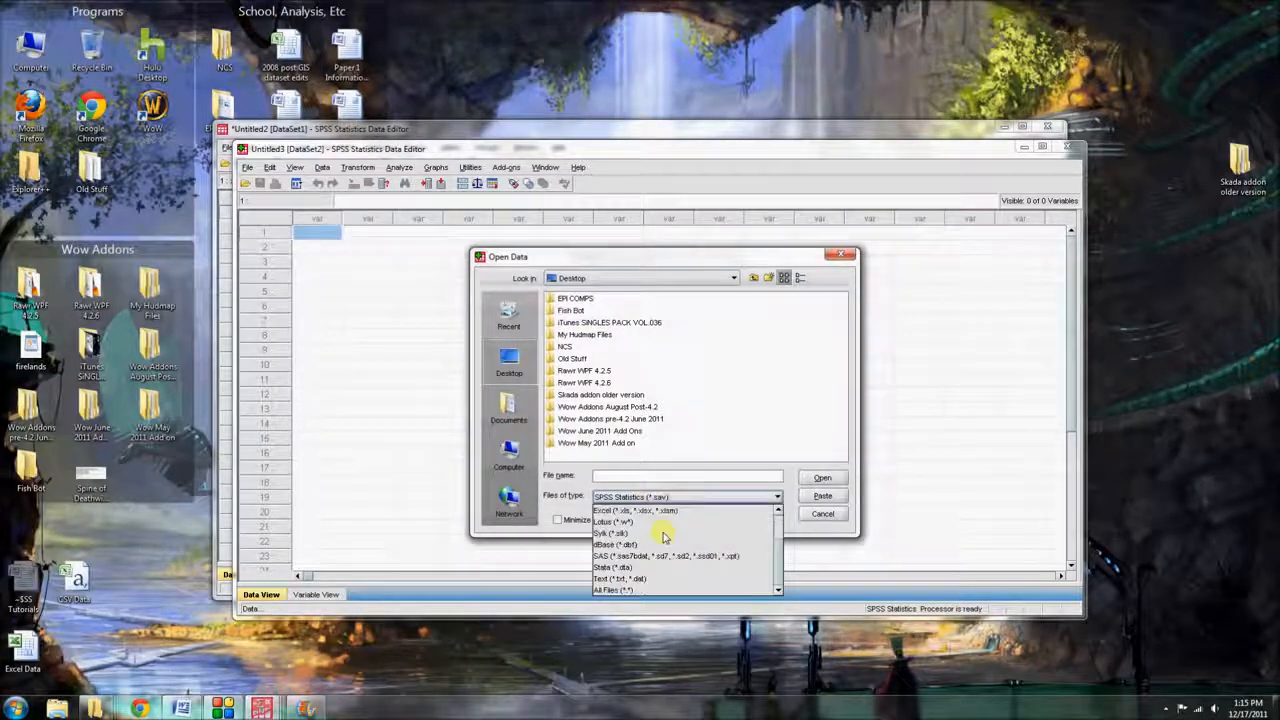
scroll(665, 575, "up", 2)
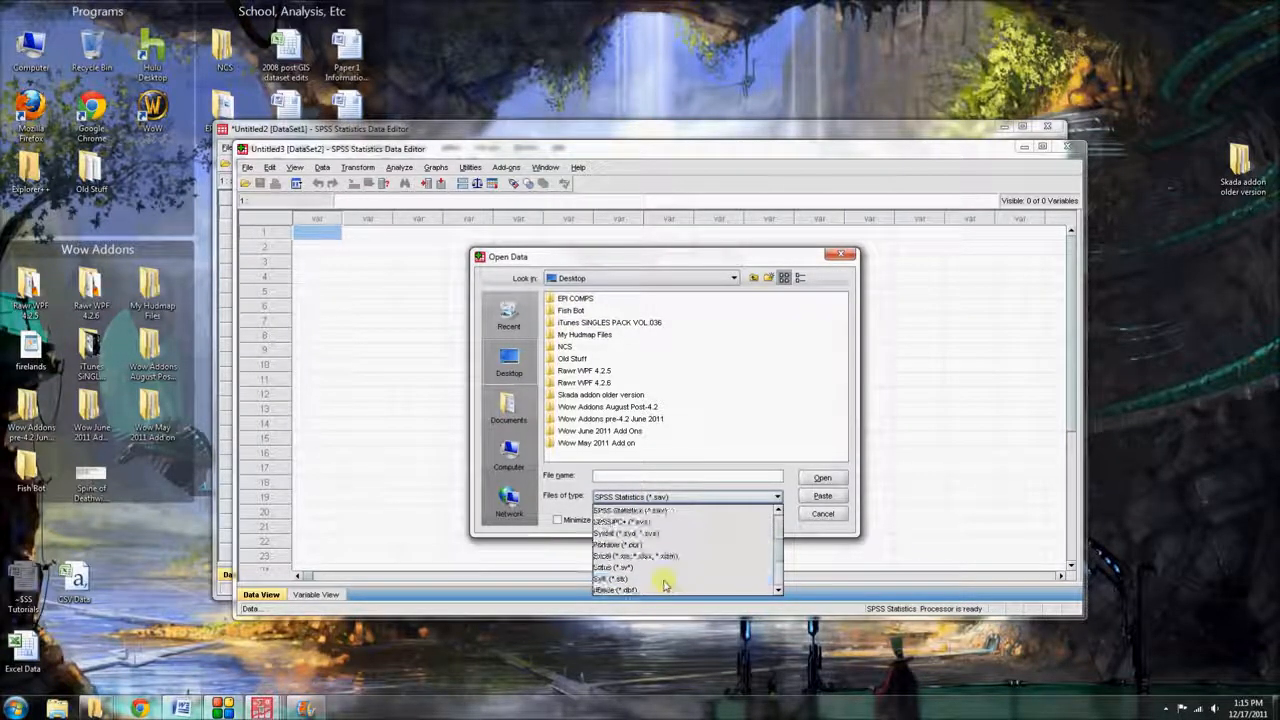
scroll(665, 585, "down", 4)
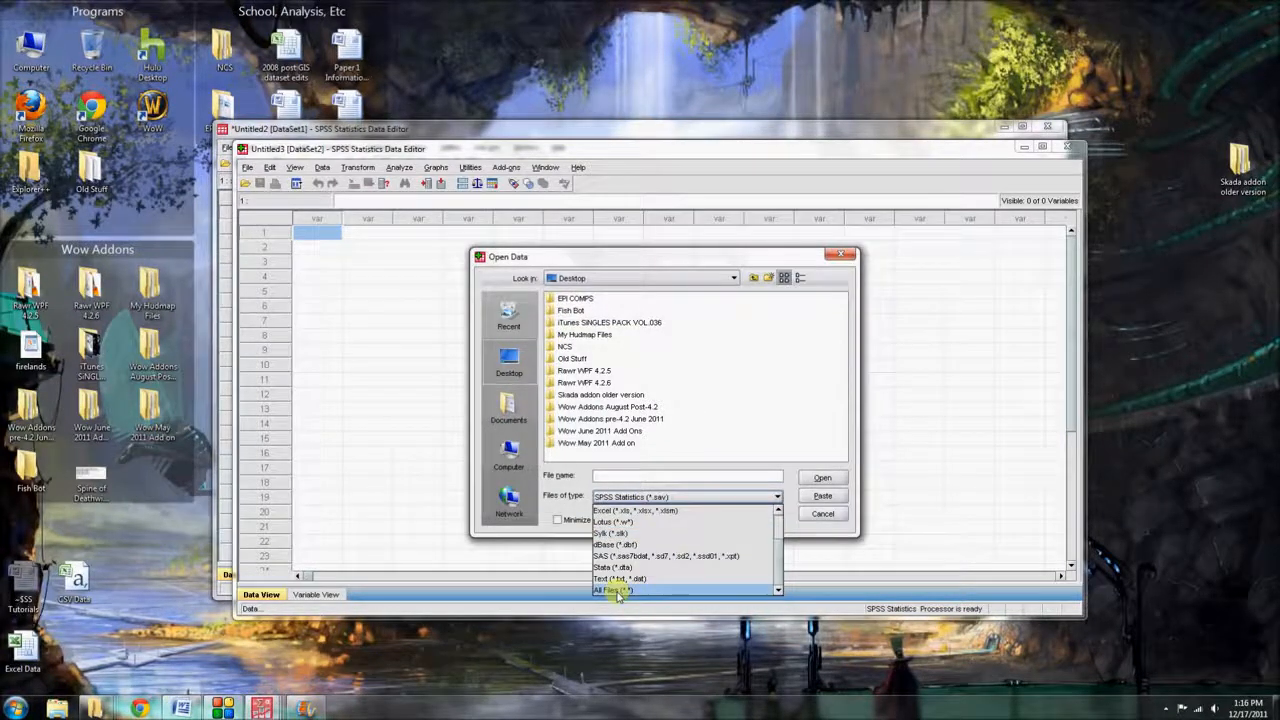
left_click(619, 590)
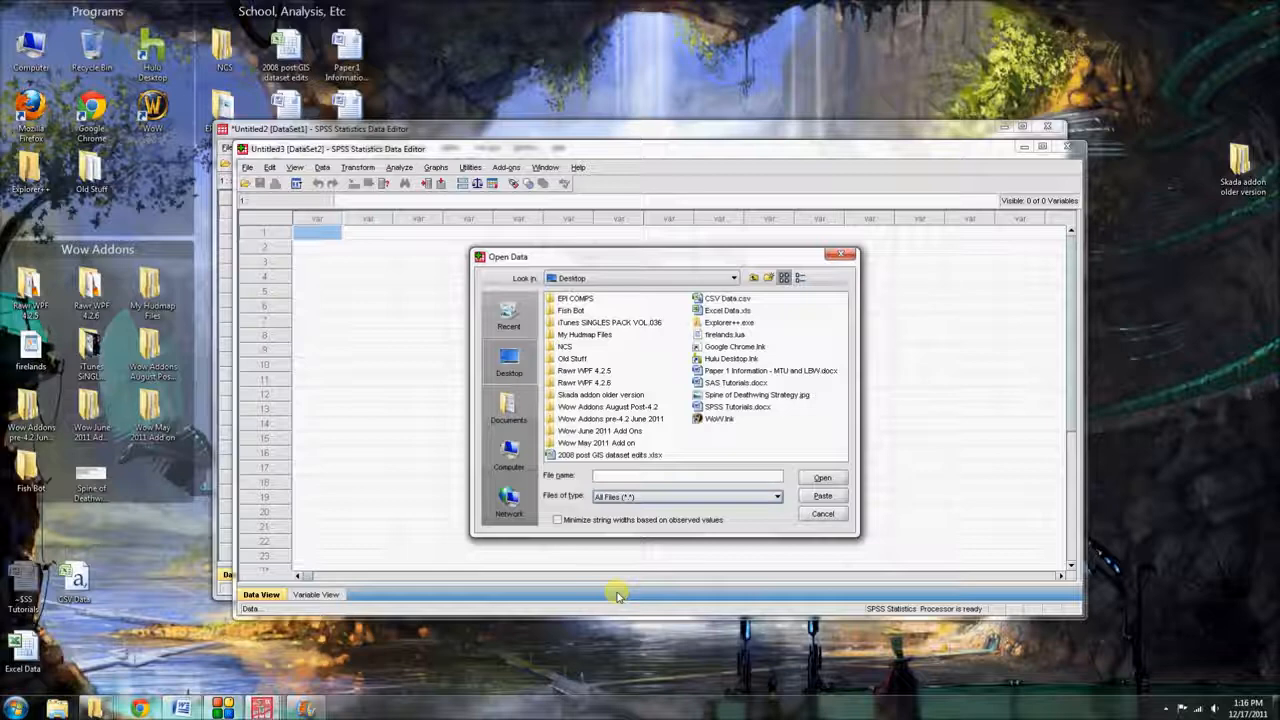
left_click(731, 299)
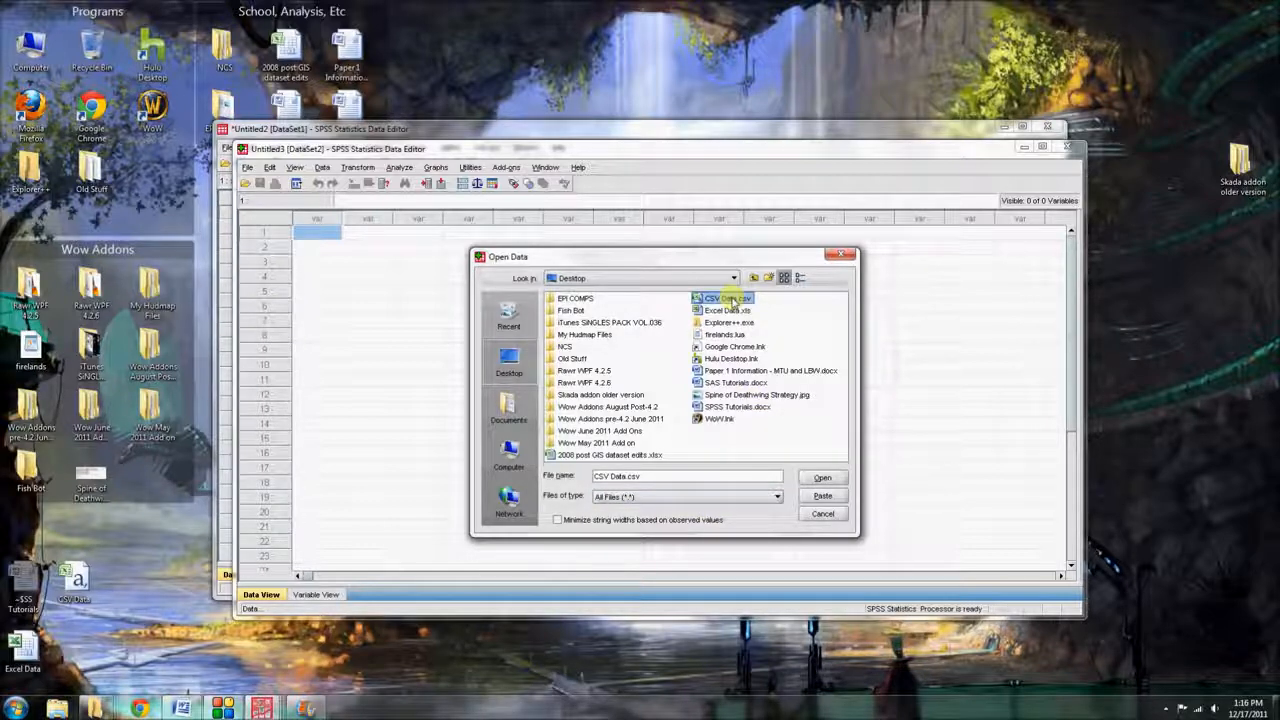
left_click(822, 478)
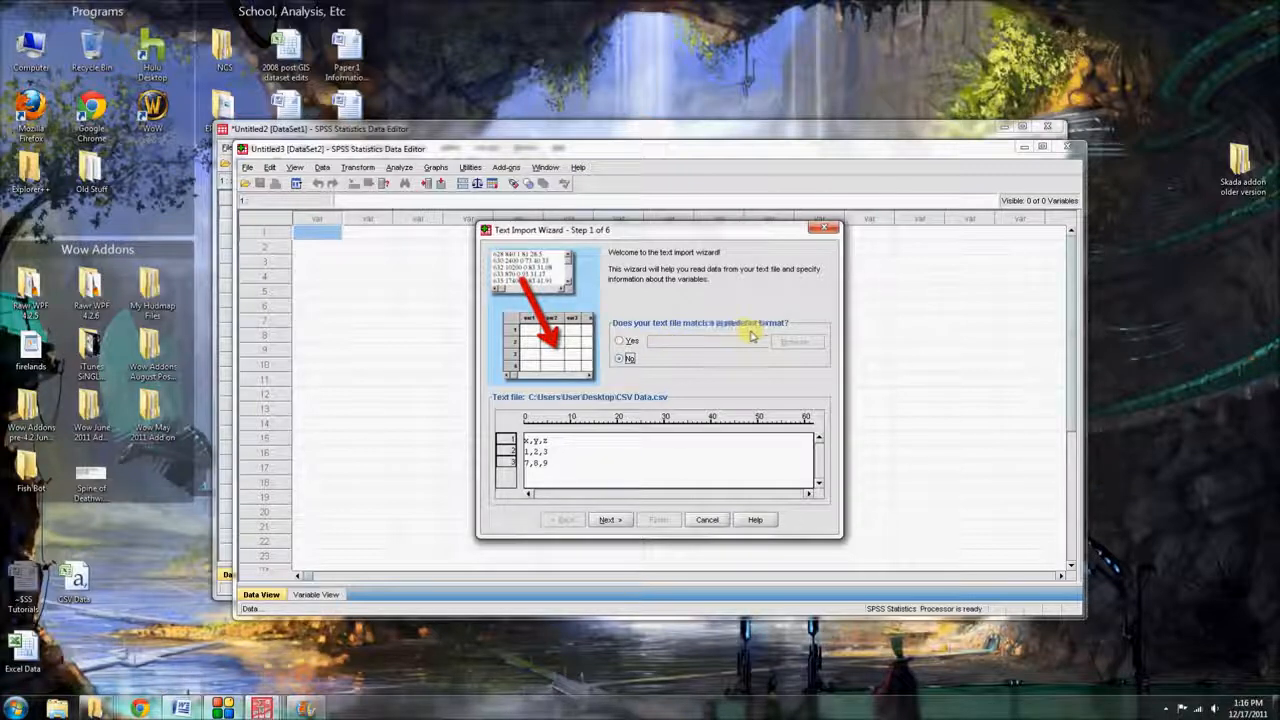
- Set the text import to no predefined format, delimited variables, names at the top of the file, and all cases starting at line 2
left_click(609, 520)
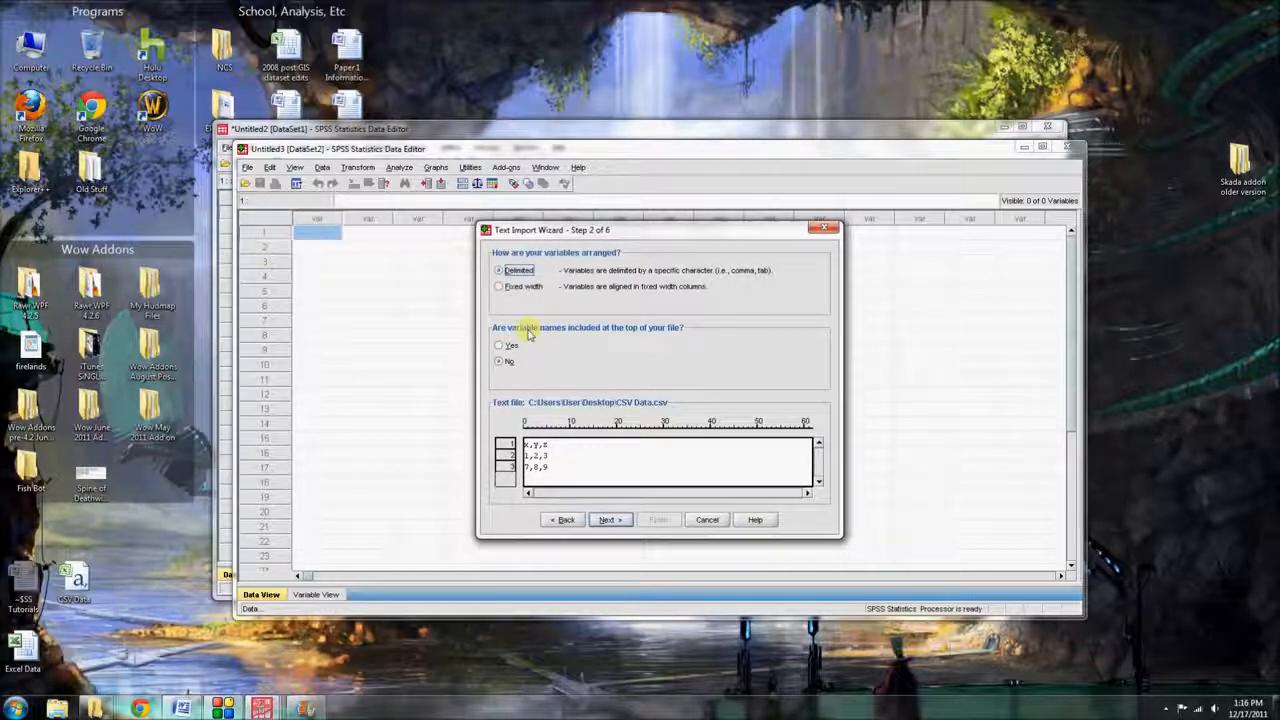
left_click(499, 345)
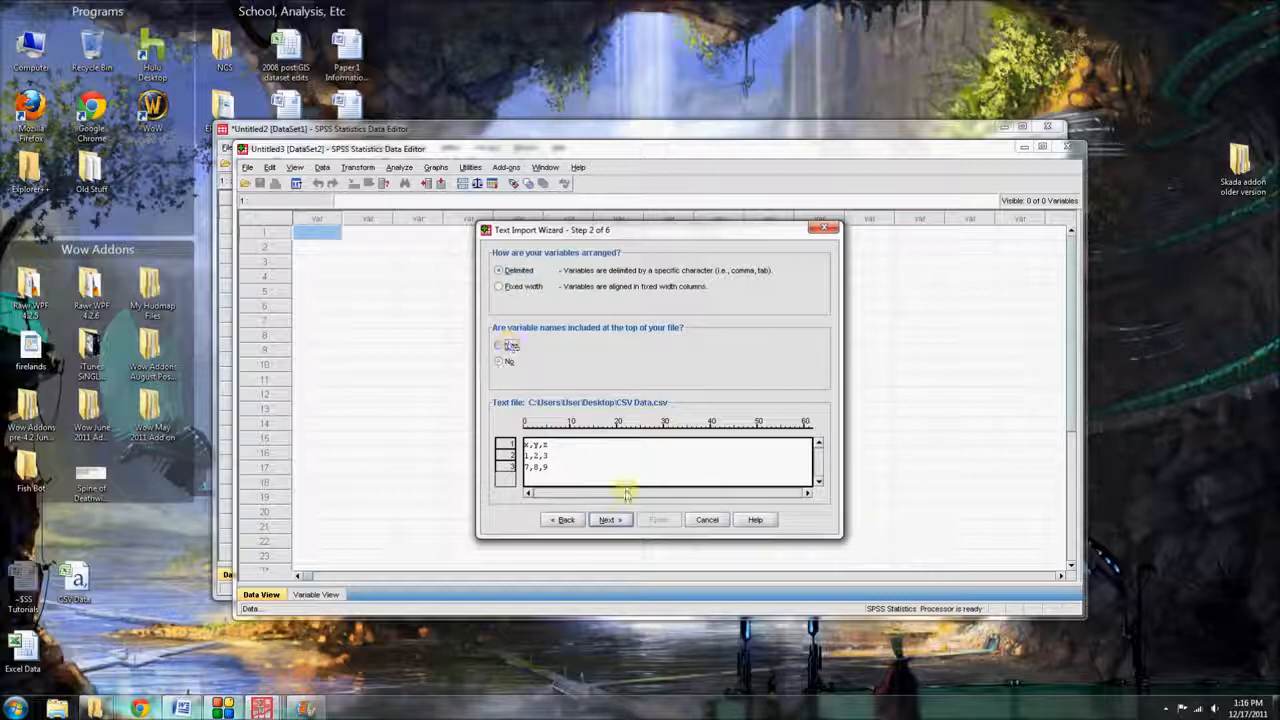
left_click(627, 521)
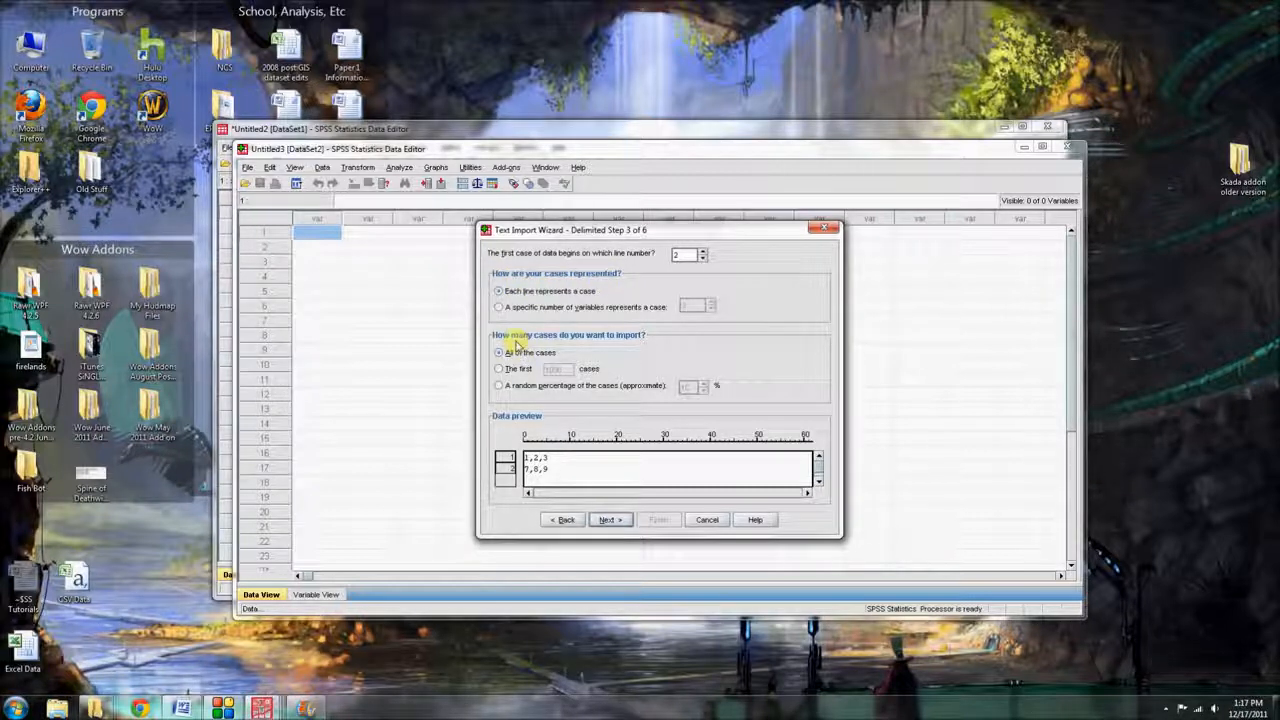
left_click(607, 520)
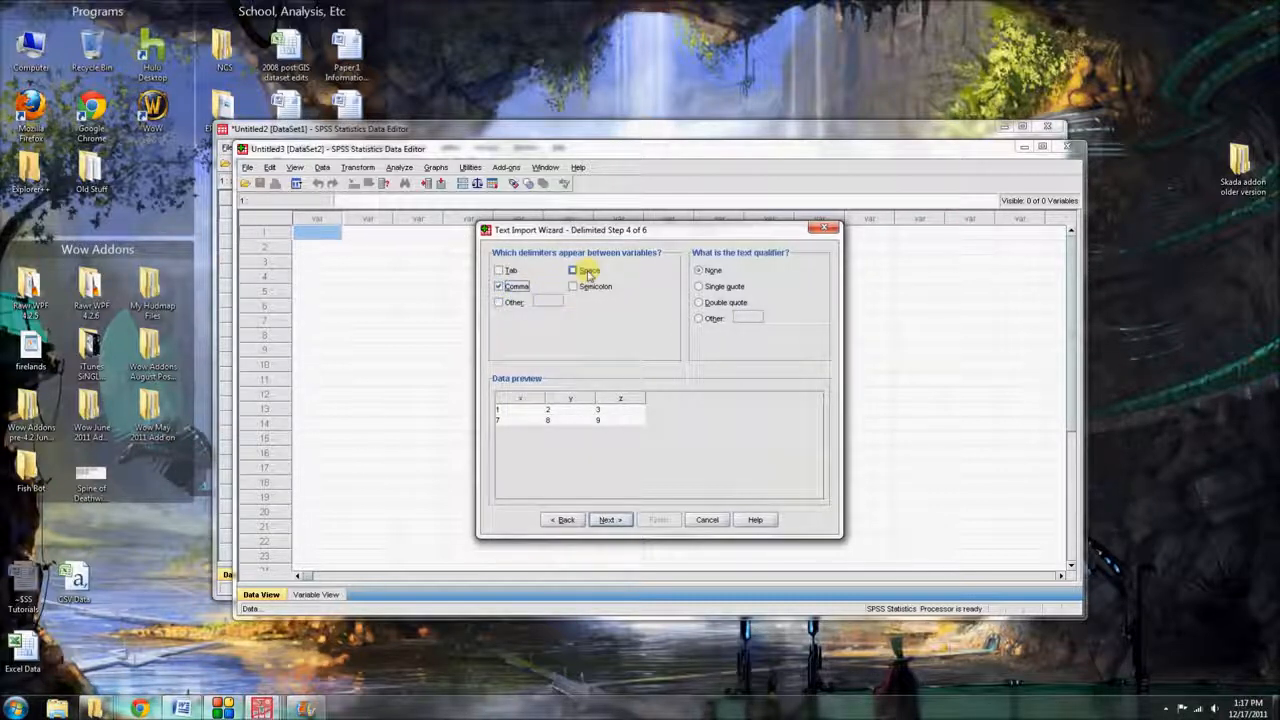
left_click(505, 302)
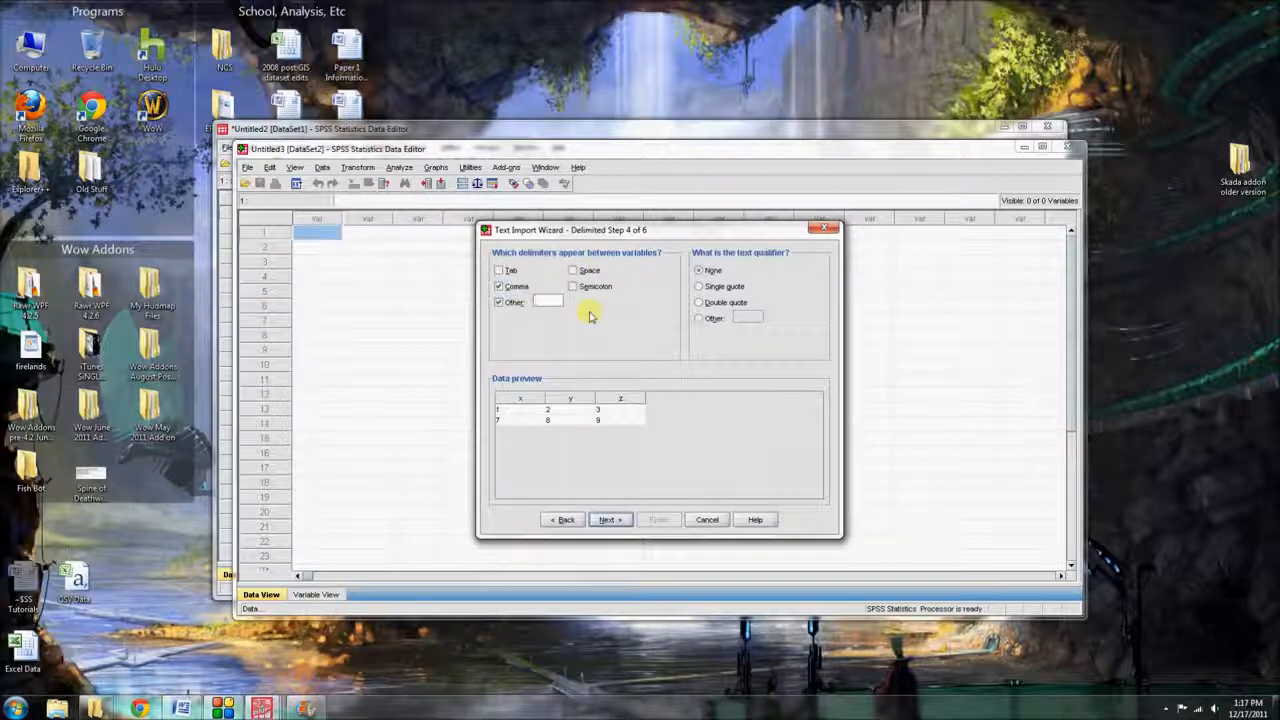
left_click(499, 287)
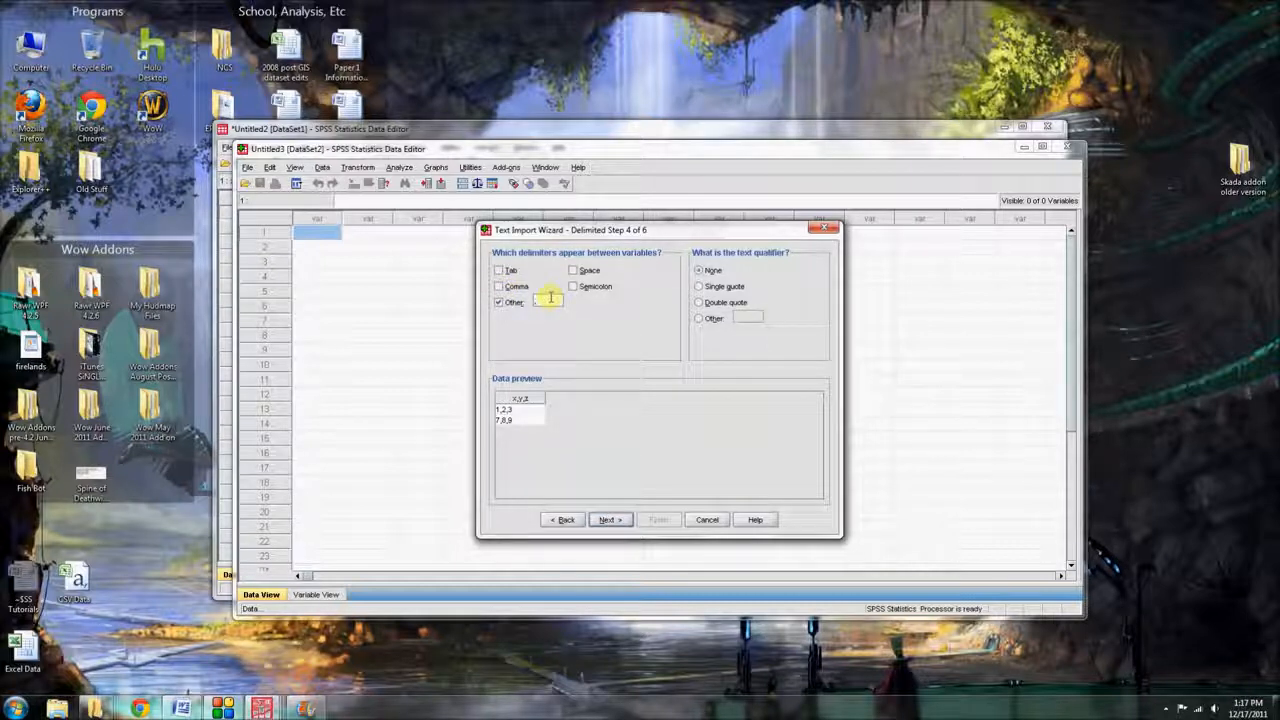
left_click(499, 287)
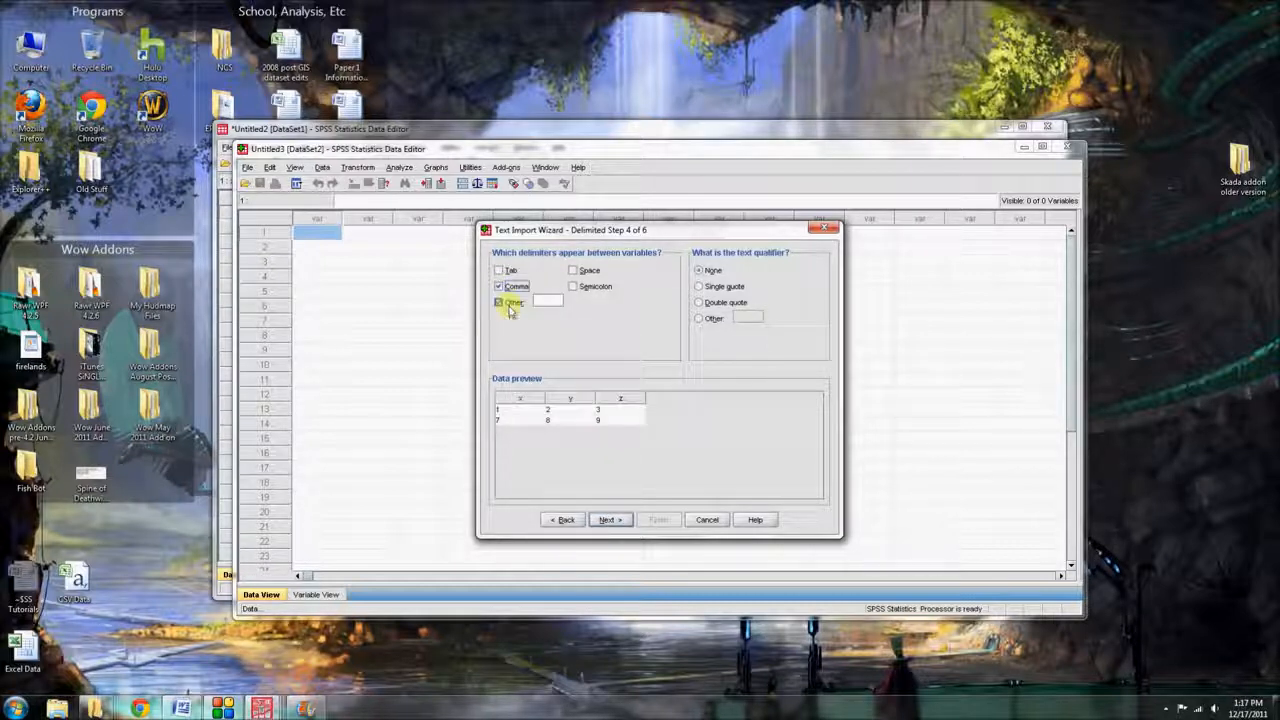
left_click(500, 302)
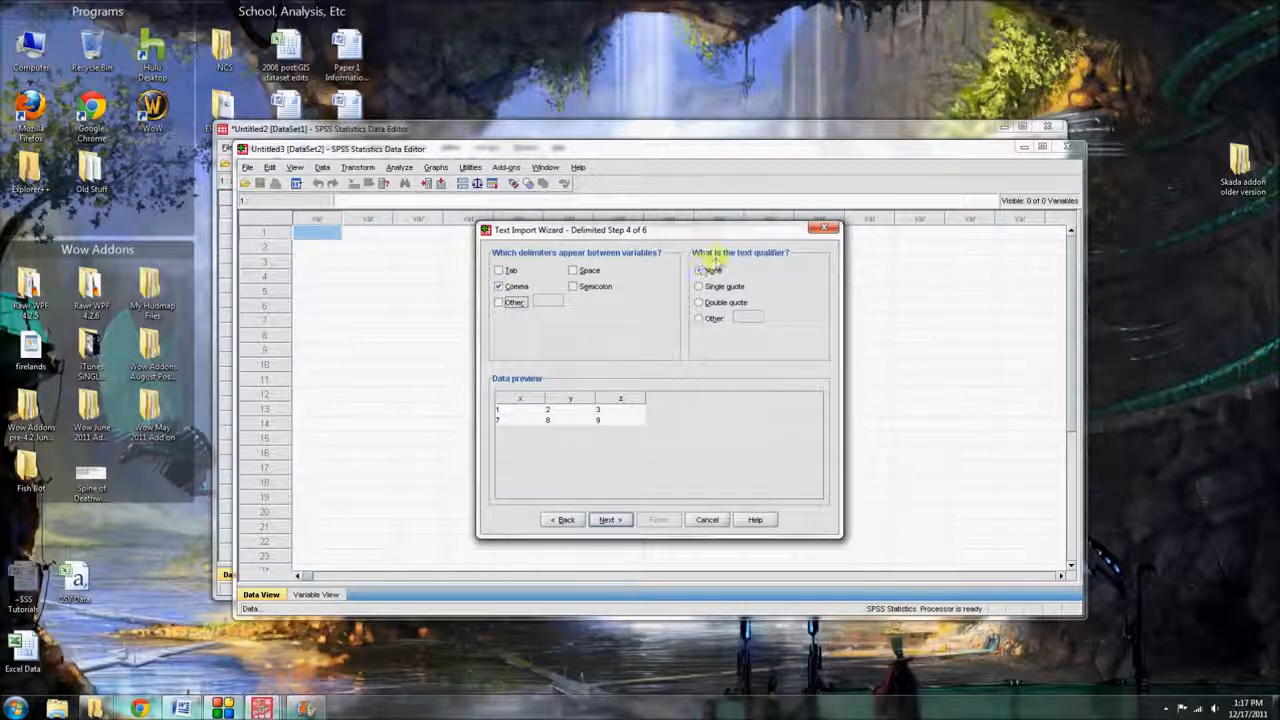
- Accept comma as the only delimiter with no text qualifier, and rename variable x as ID and y as Treatment
left_click(610, 520)
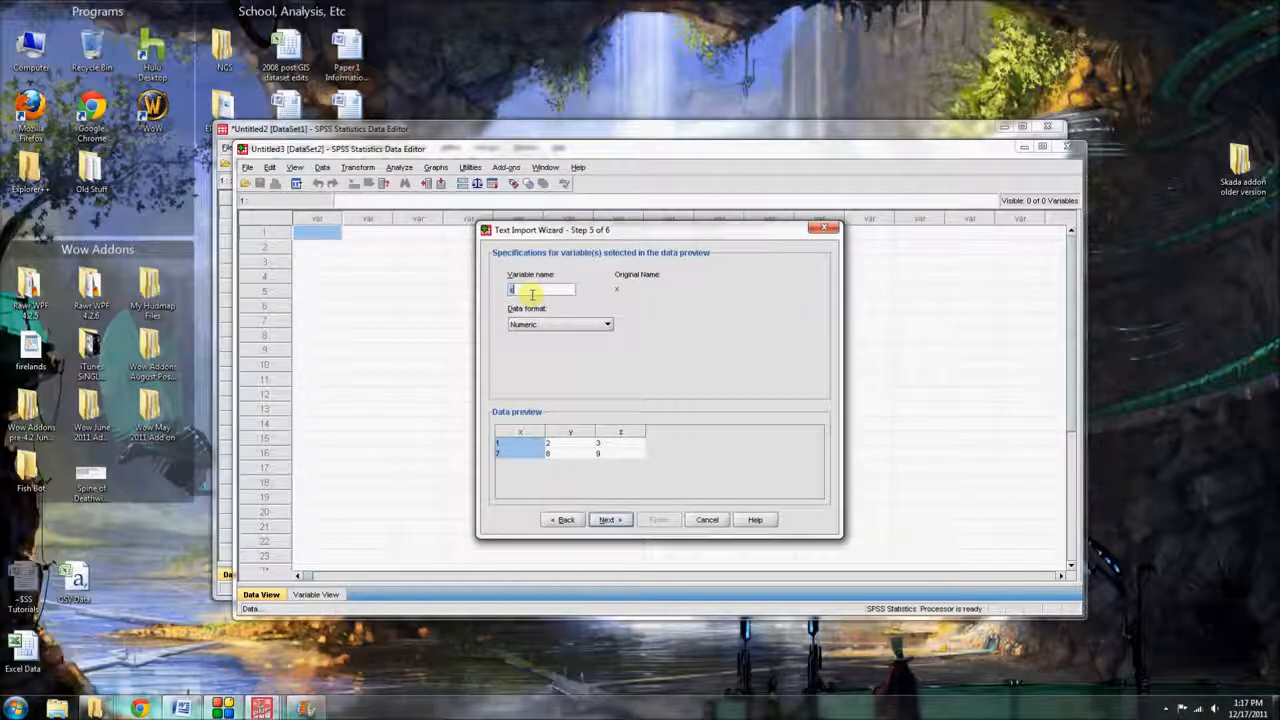
type("D")
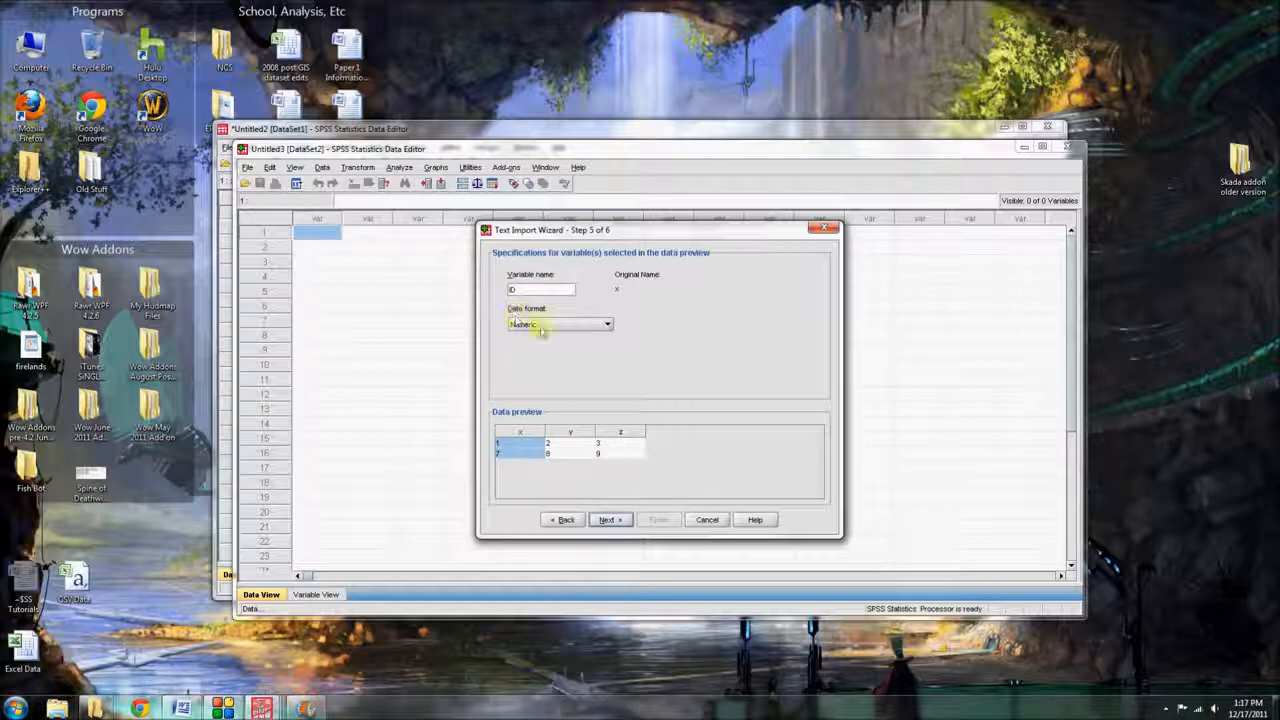
left_click(572, 432)
double_click(512, 290)
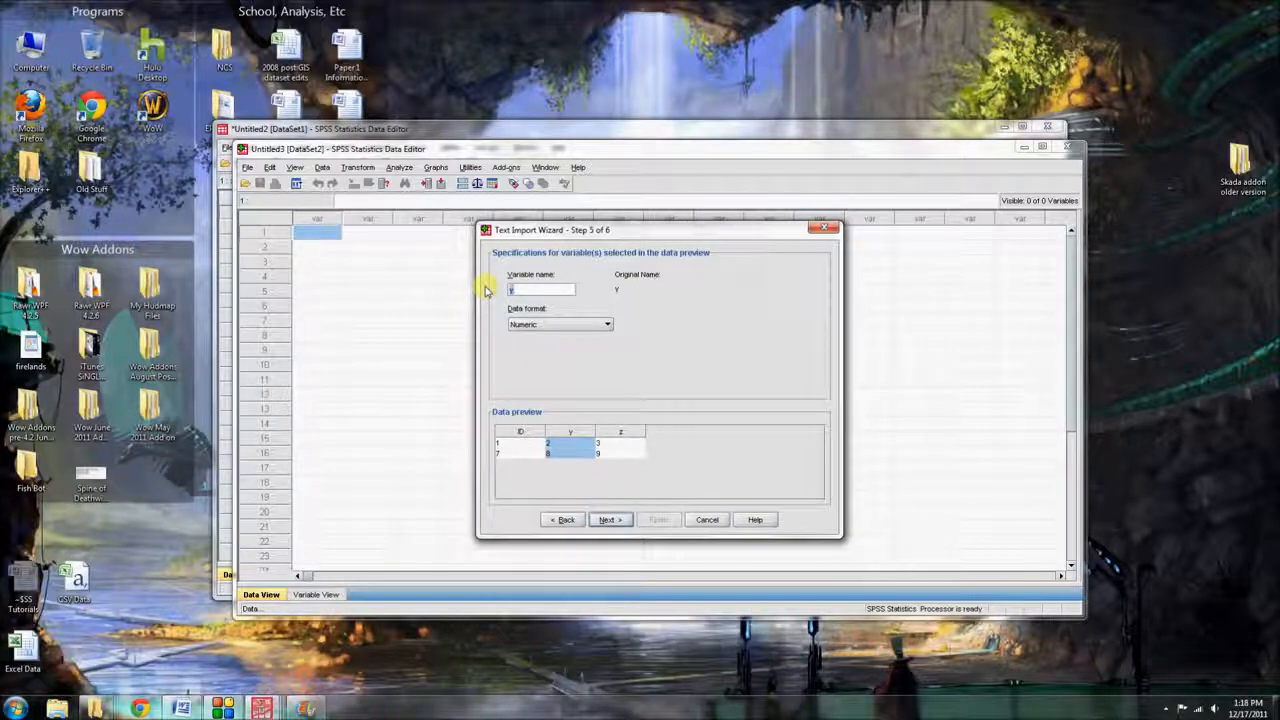
type("Treatment")
- Rename variable z as Site and check the names of all three columns in the data preview
left_click(620, 438)
left_click(524, 446)
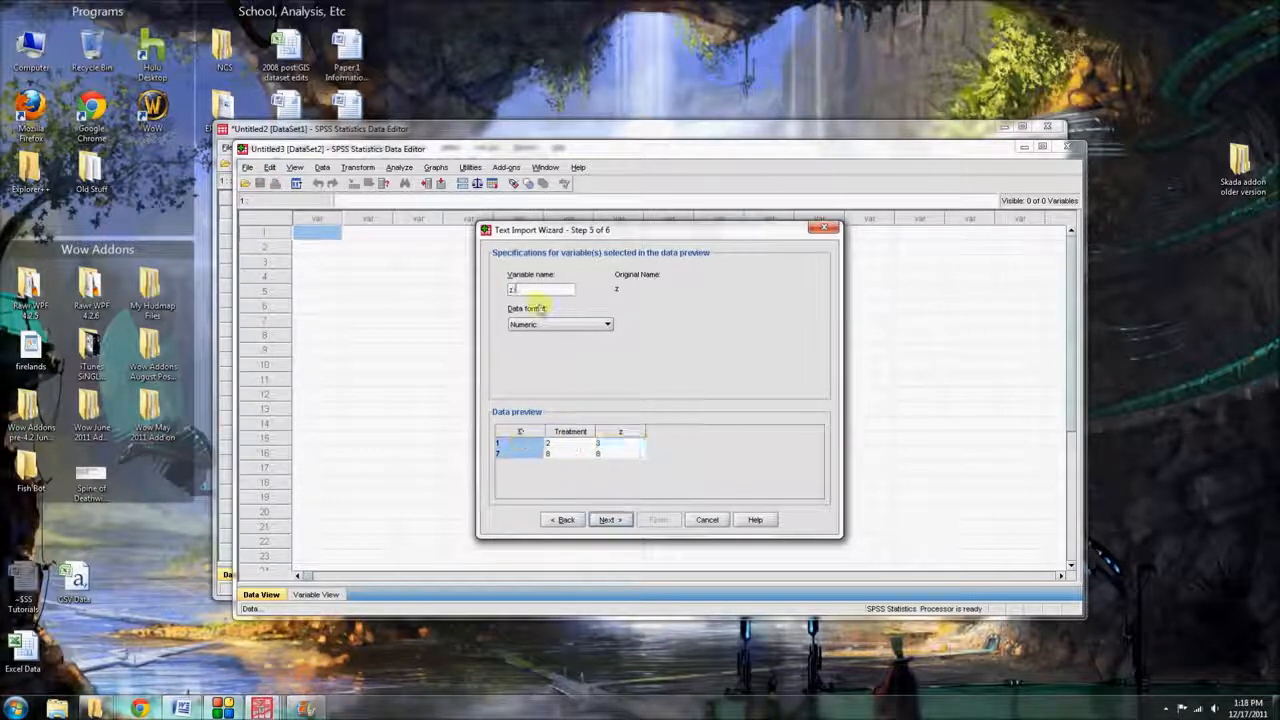
left_click(563, 433, "shift")
left_click(563, 433)
left_click(518, 435)
left_click(563, 433)
left_click(612, 436)
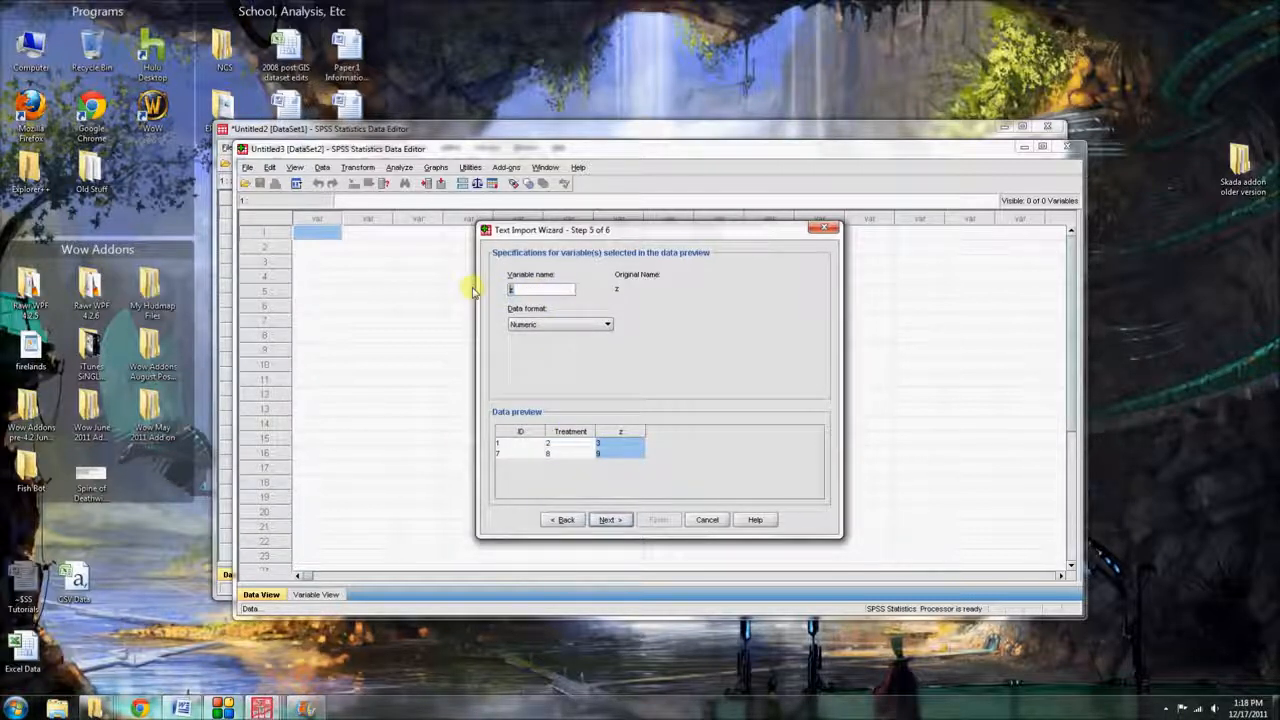
type("Lo")
type("Site")
left_click(517, 437)
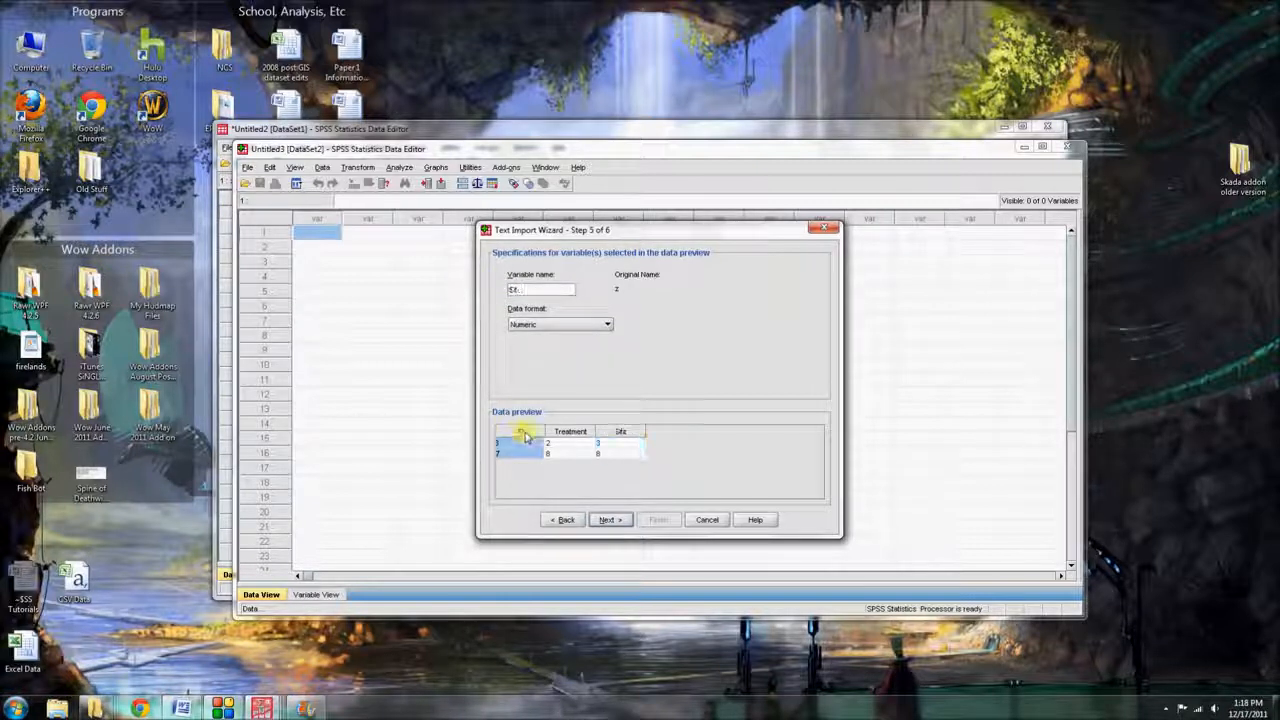
left_click(563, 437)
left_click(616, 440)
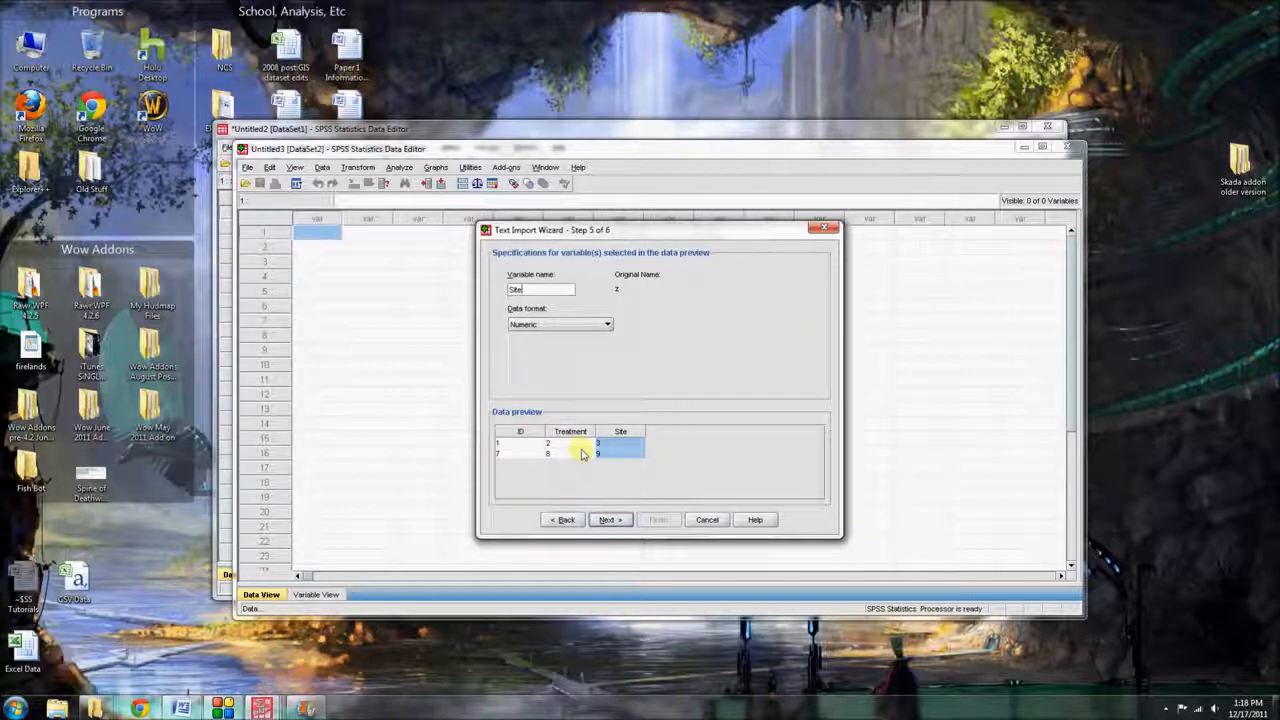
- Finish the text import without saving the file format or pasting syntax, and check the imported variables' definitions
left_click(610, 520)
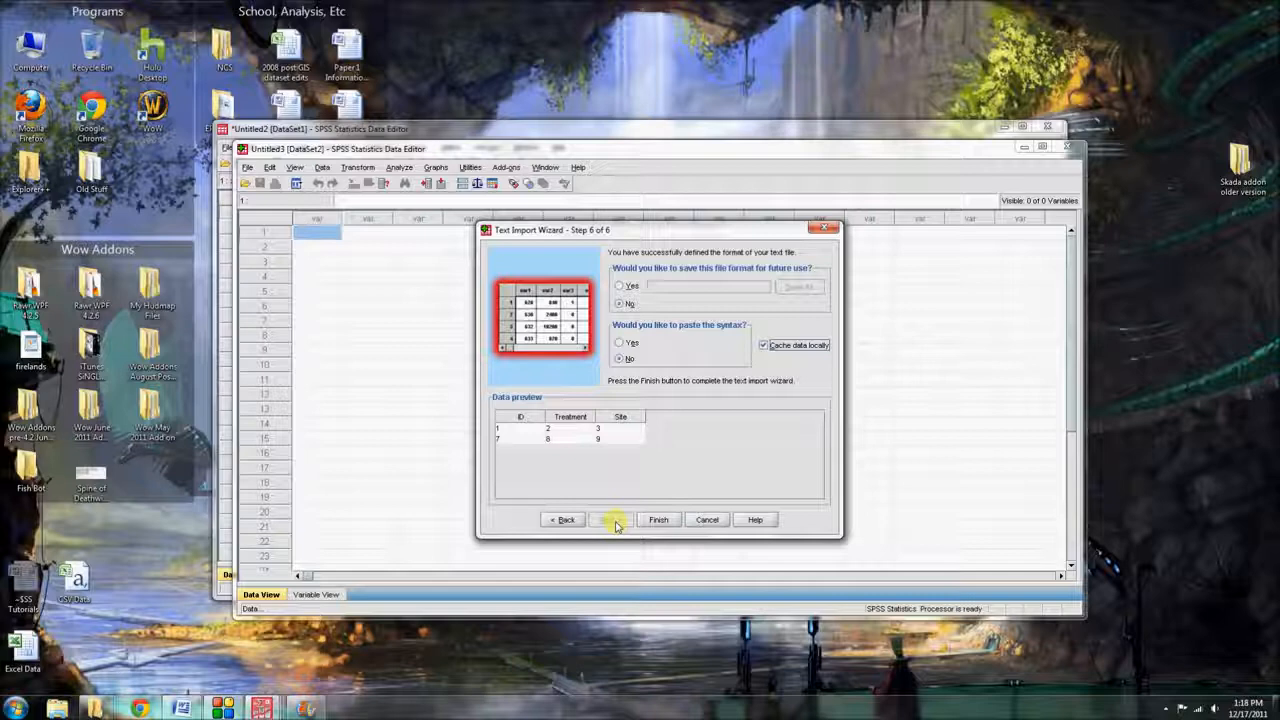
left_click(653, 522)
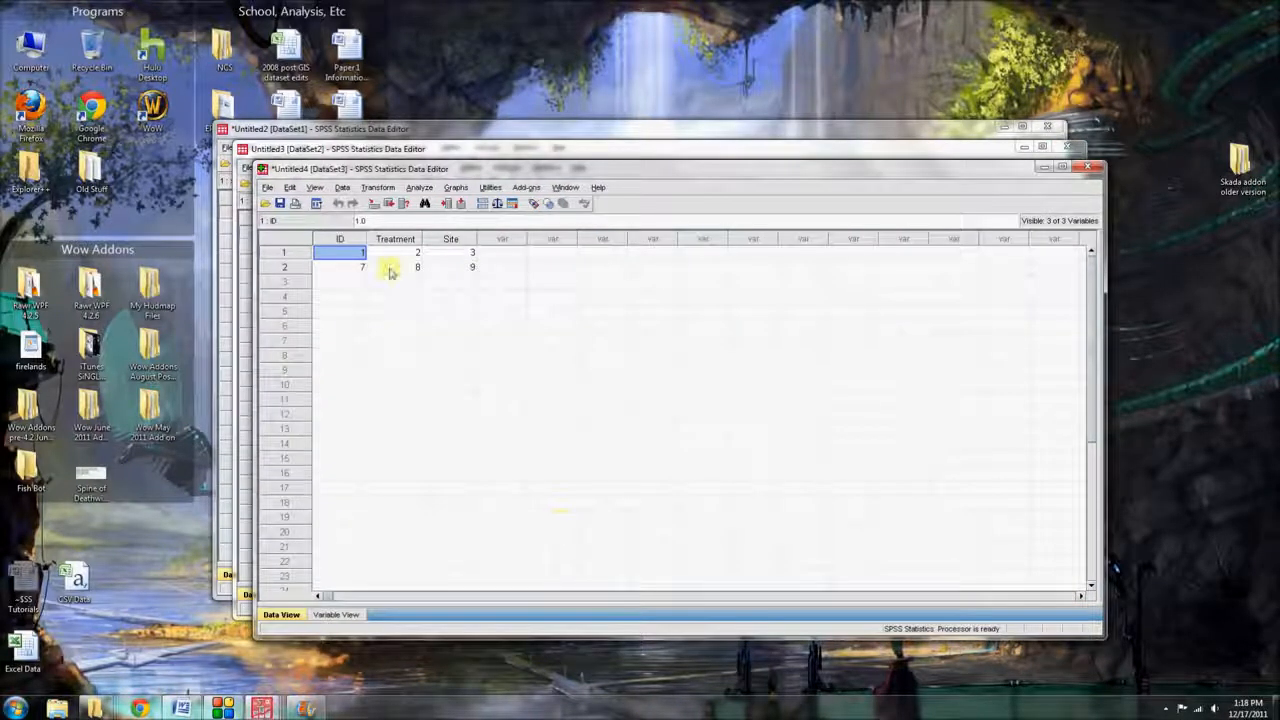
left_click(336, 614)
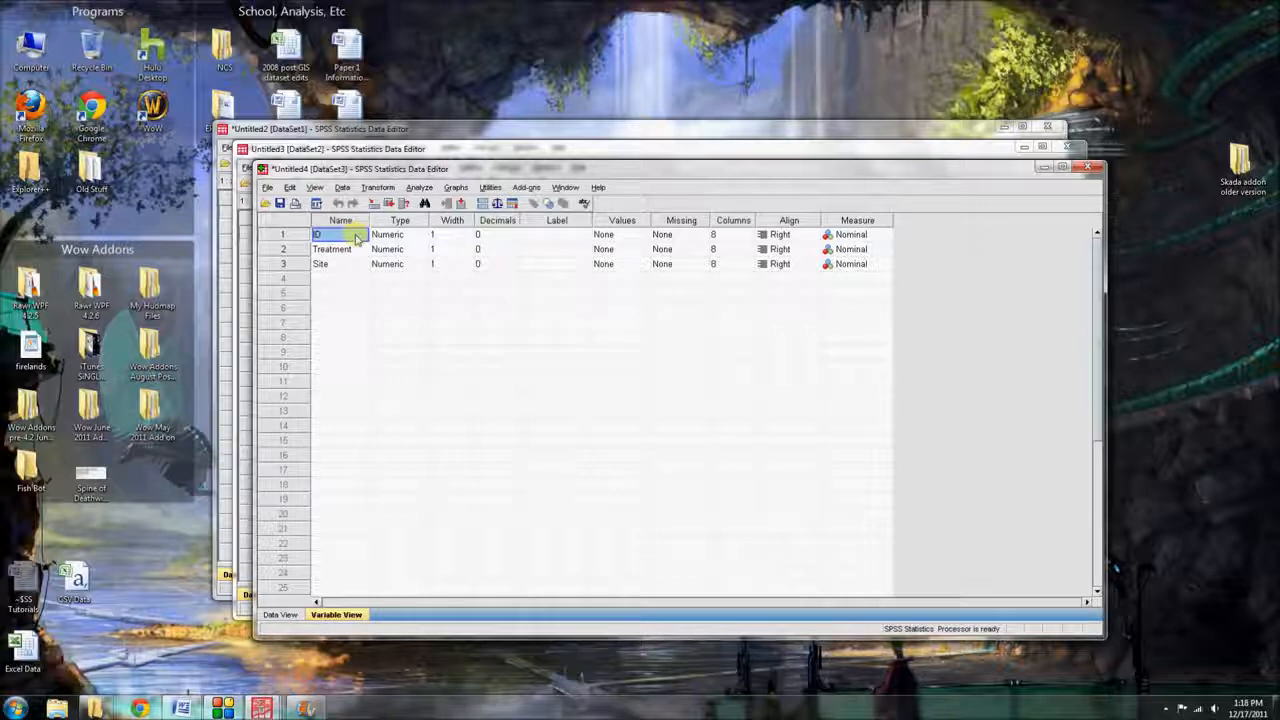
left_click(280, 614)
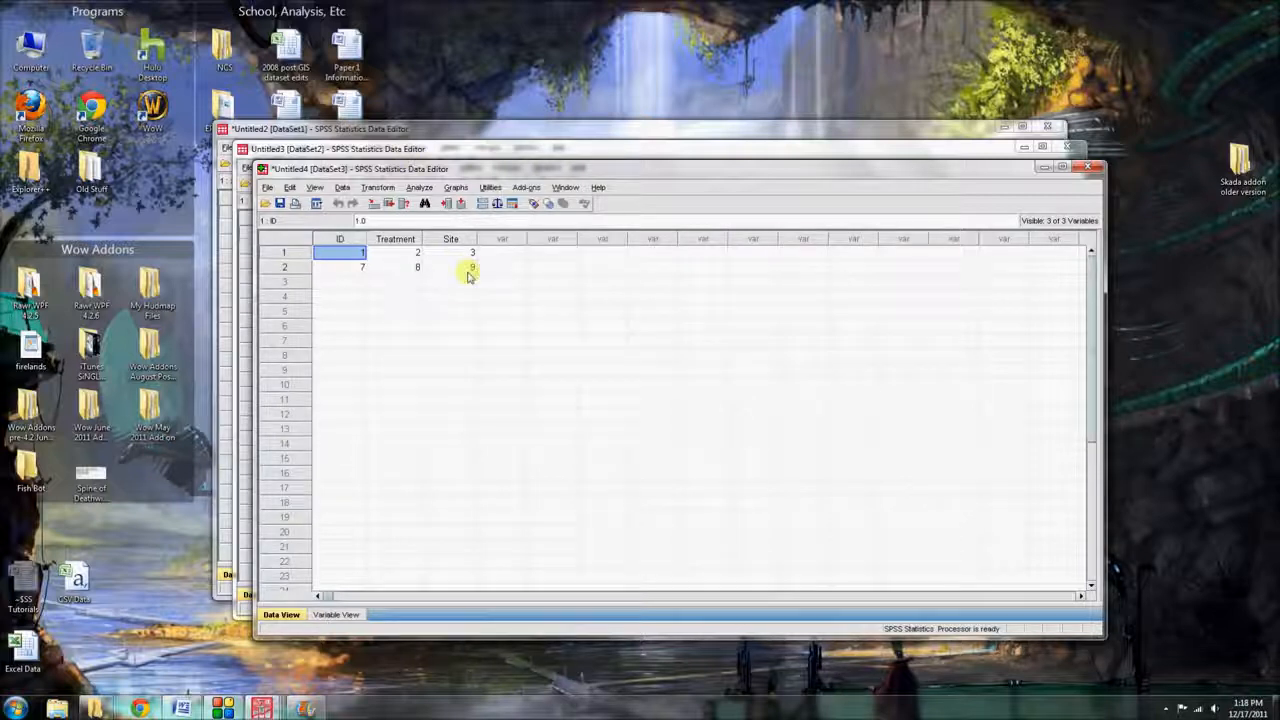
- Close the imported CSV and Excel datasets without saving, keeping the blank Untitled3 dataset open
left_click(1092, 167)
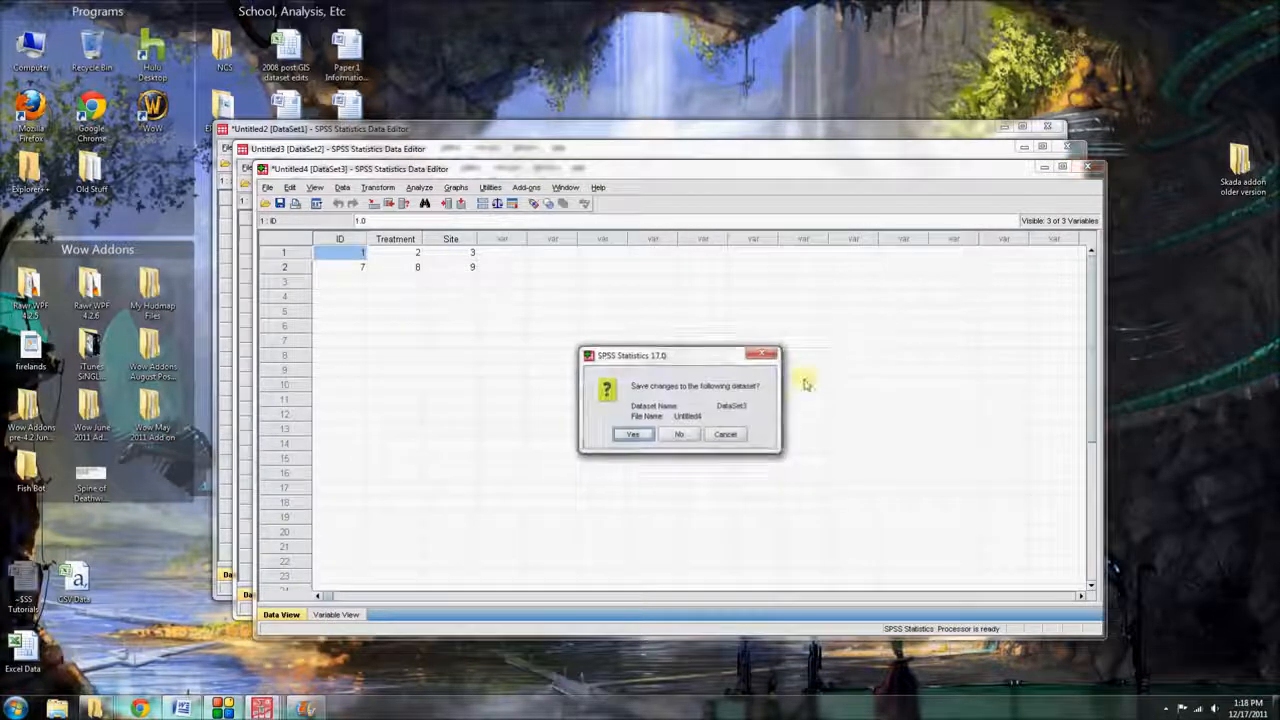
left_click(679, 435)
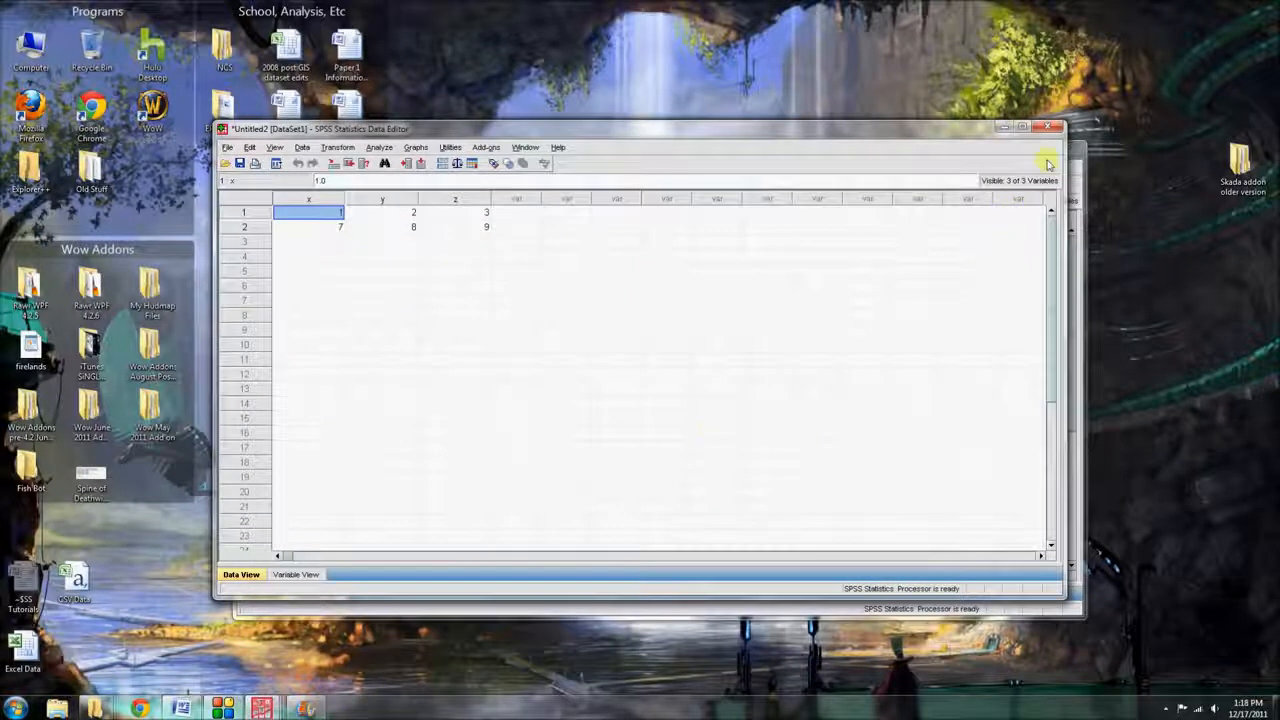
left_click(1064, 612)
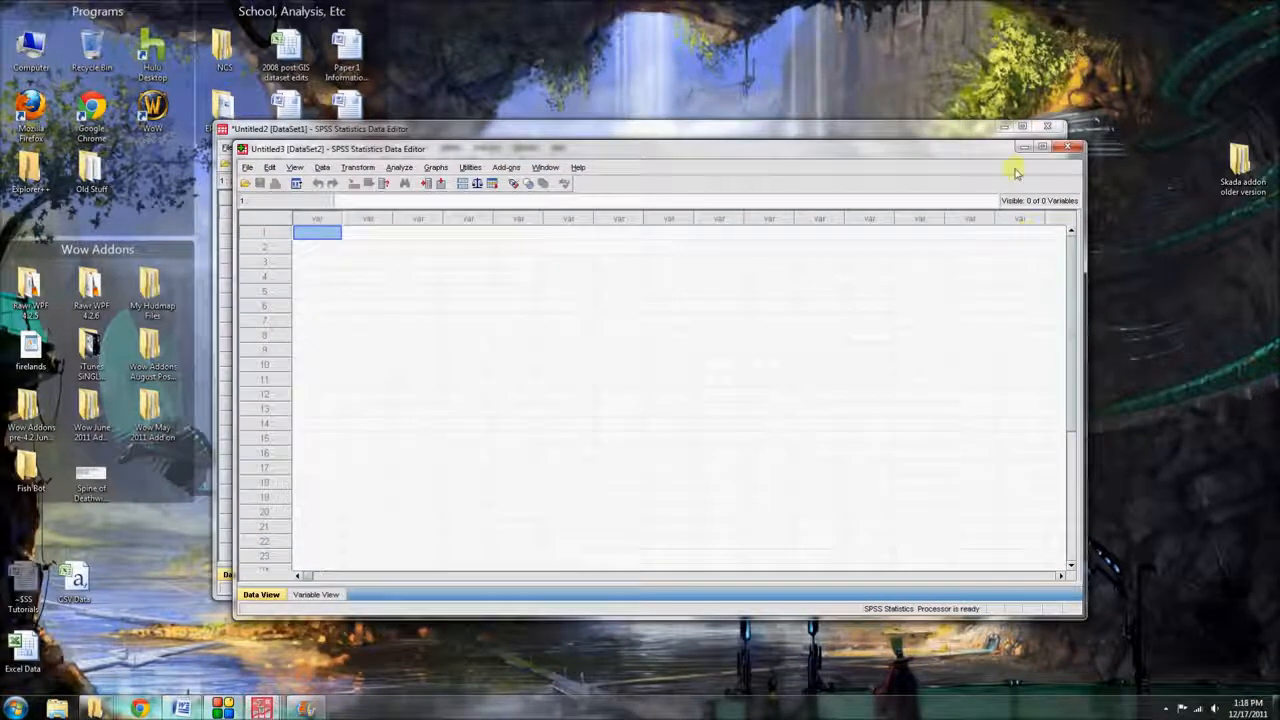
left_click(1046, 128)
left_click(650, 391)
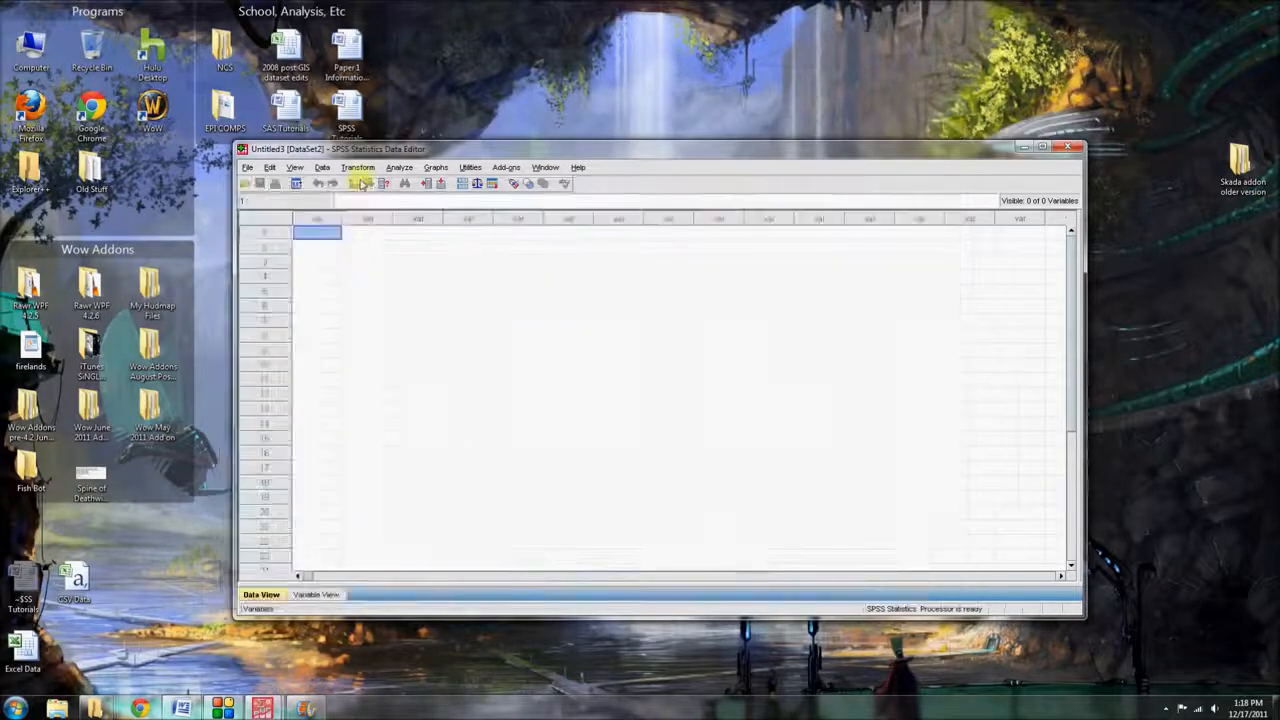
- Start a new database query and choose Excel Files as the ODBC data source
left_click(250, 167)
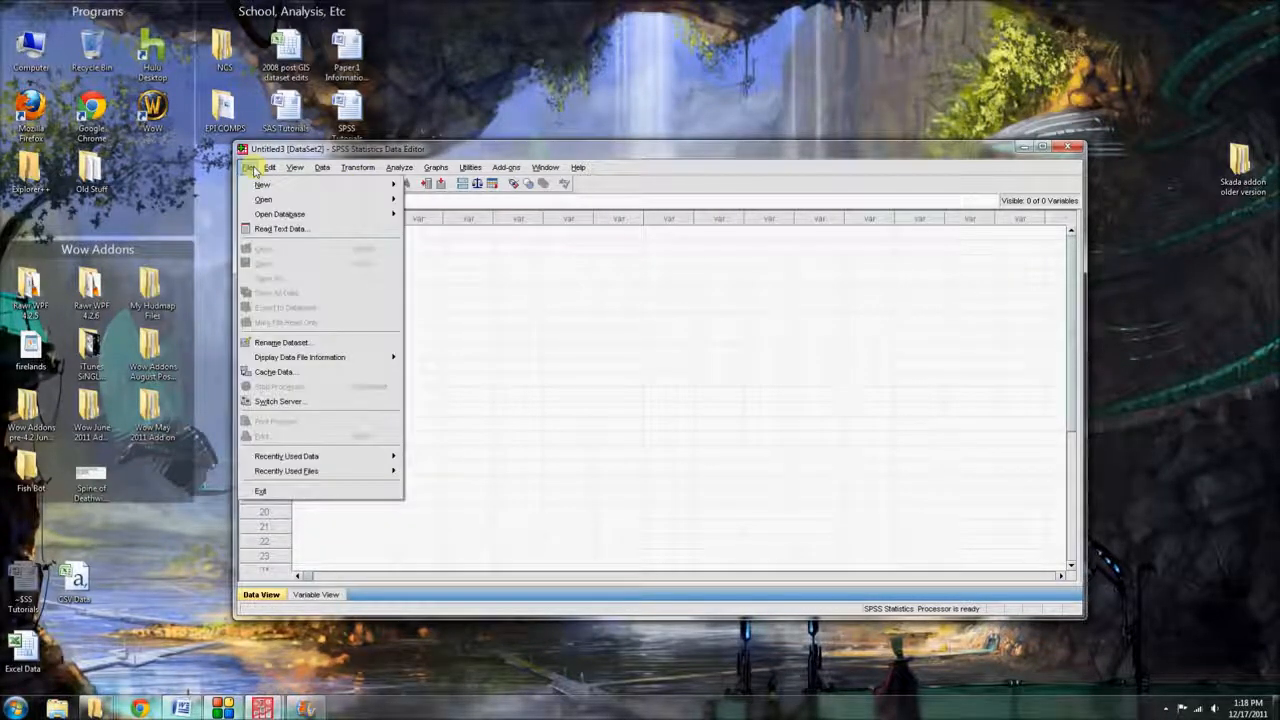
left_click(250, 167)
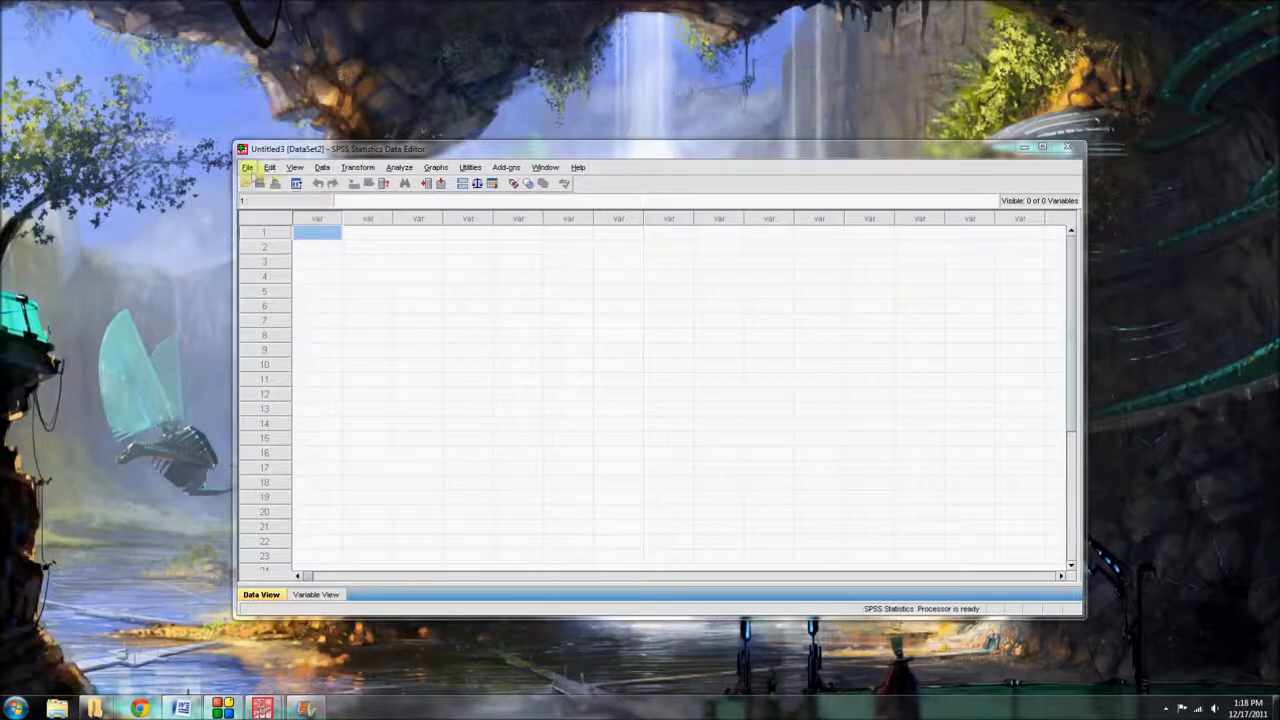
left_click(250, 167)
mouse_move(263, 214)
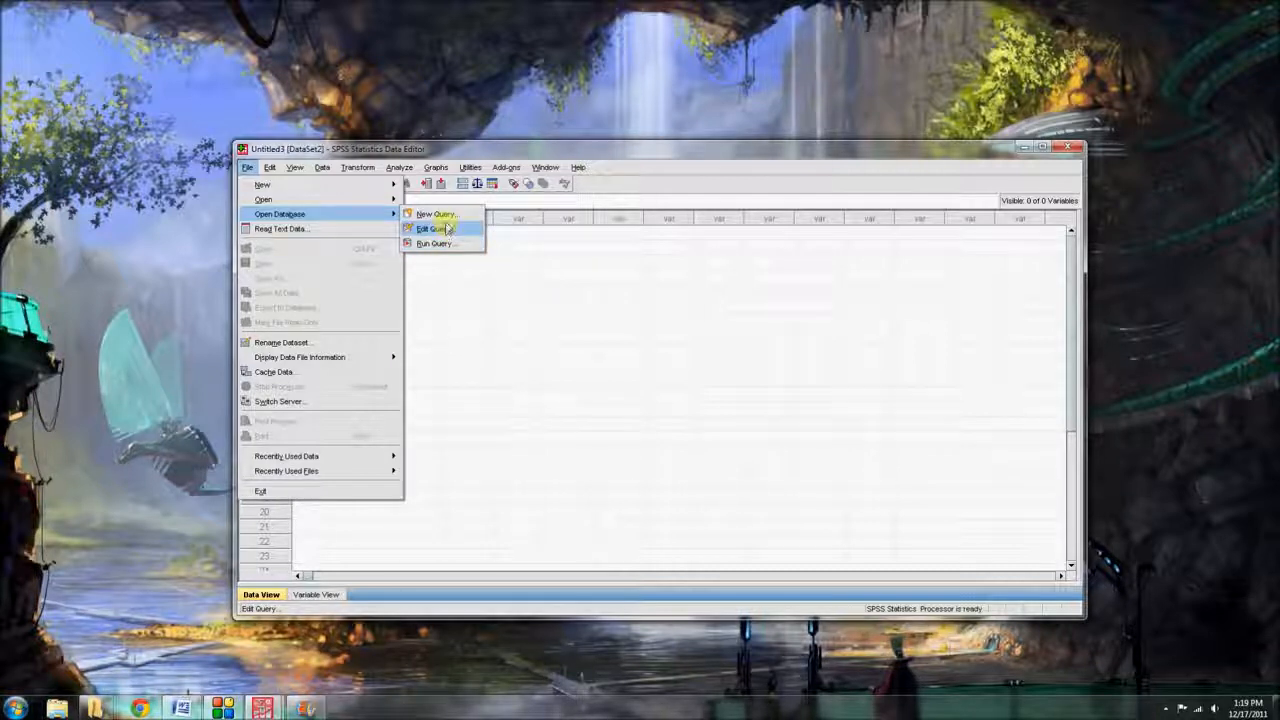
left_click(444, 215)
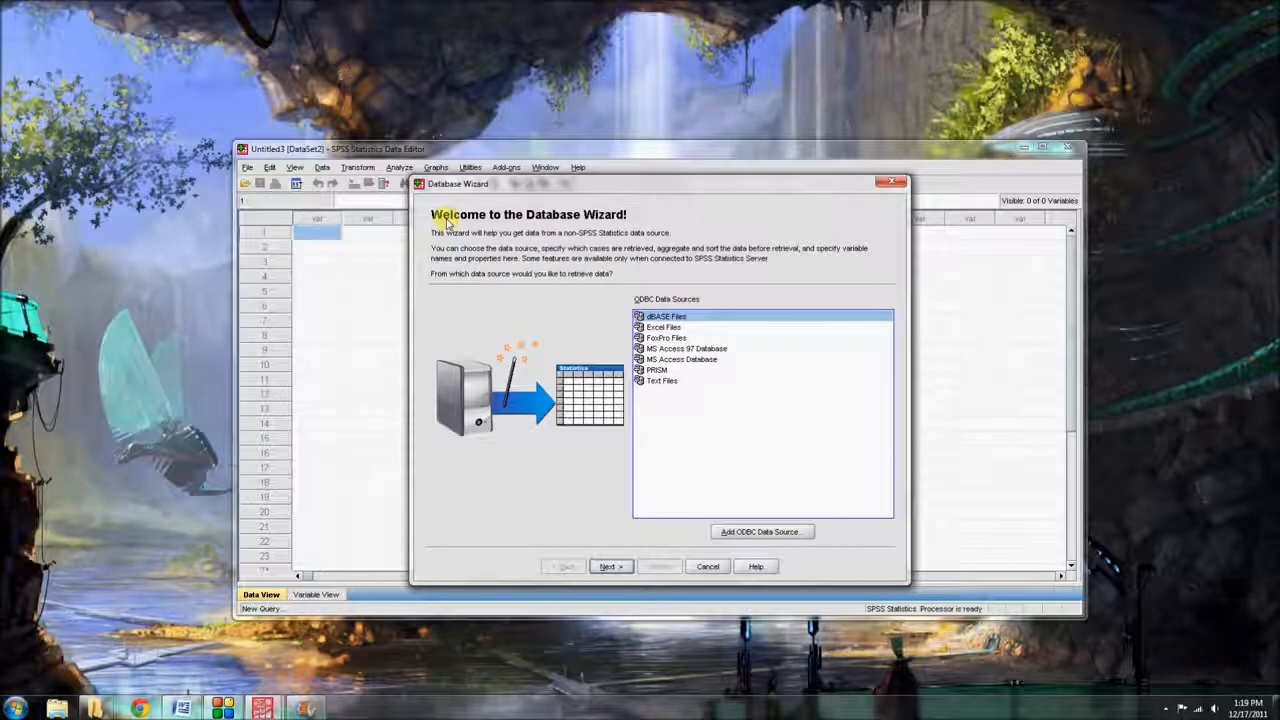
left_click(658, 328)
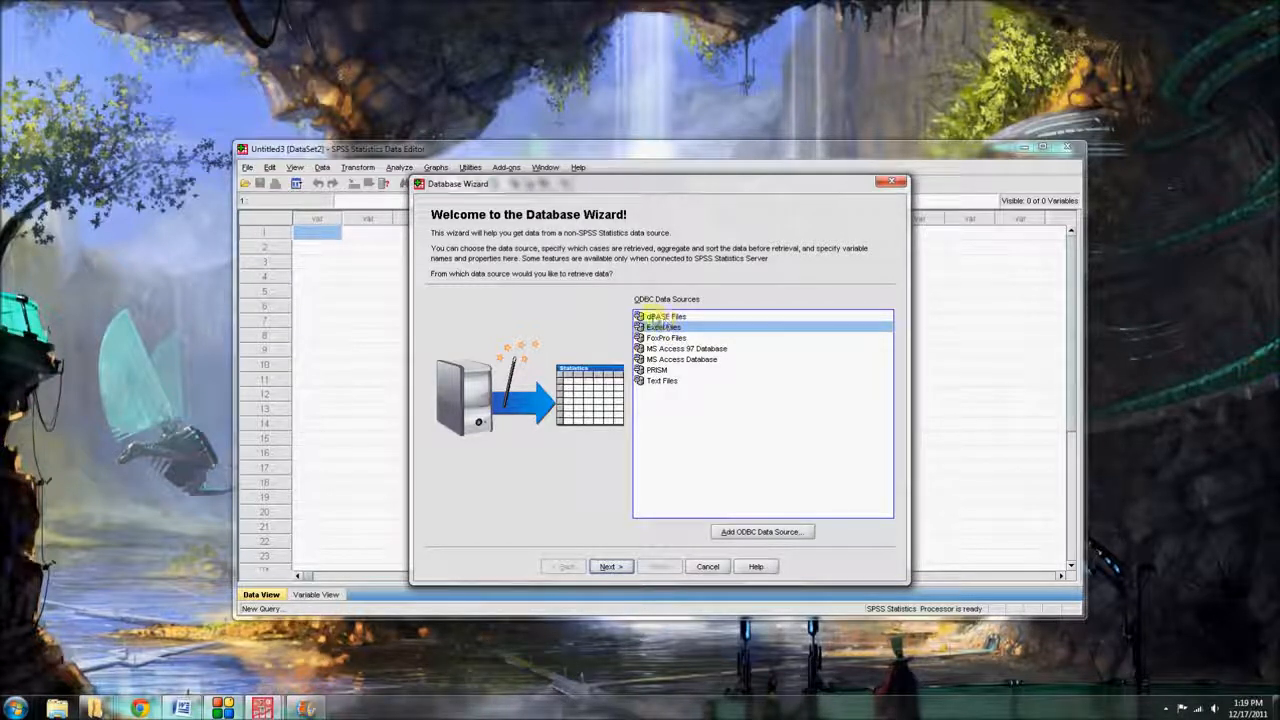
left_click_drag(650, 318, 654, 334)
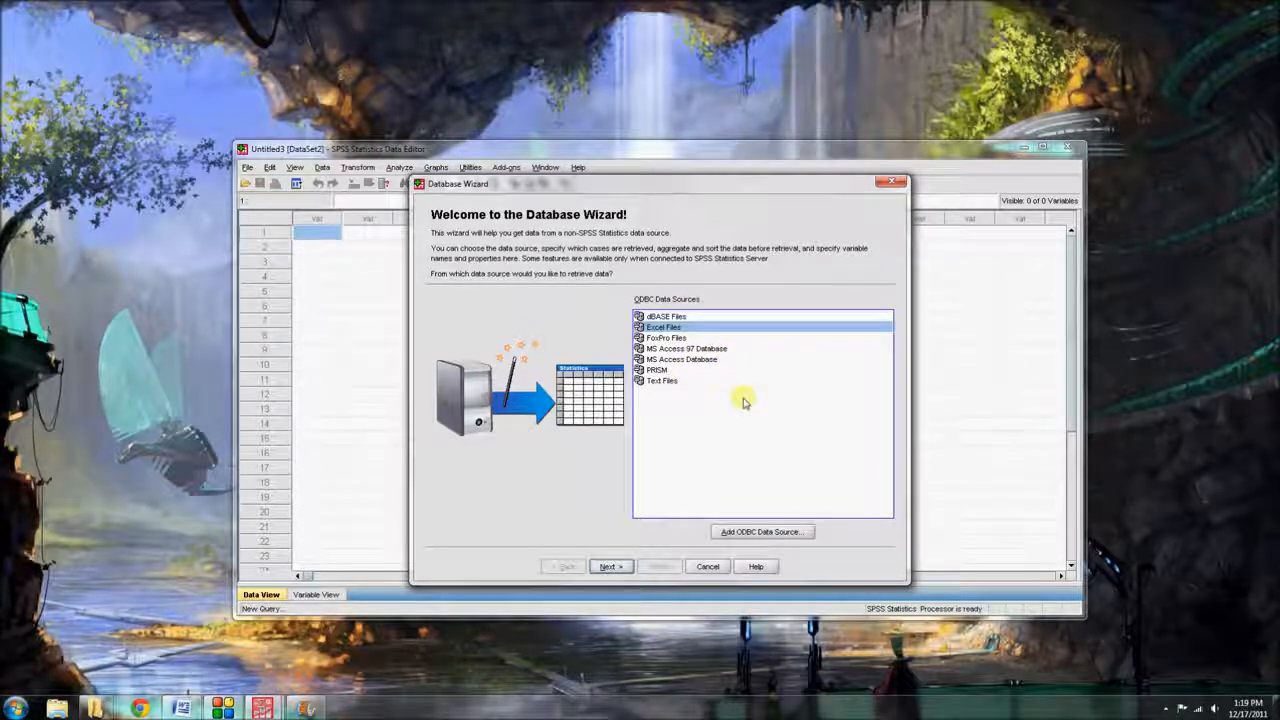
- Connect the query to the workbook Excel Data.xls on the Desktop
left_click(612, 567)
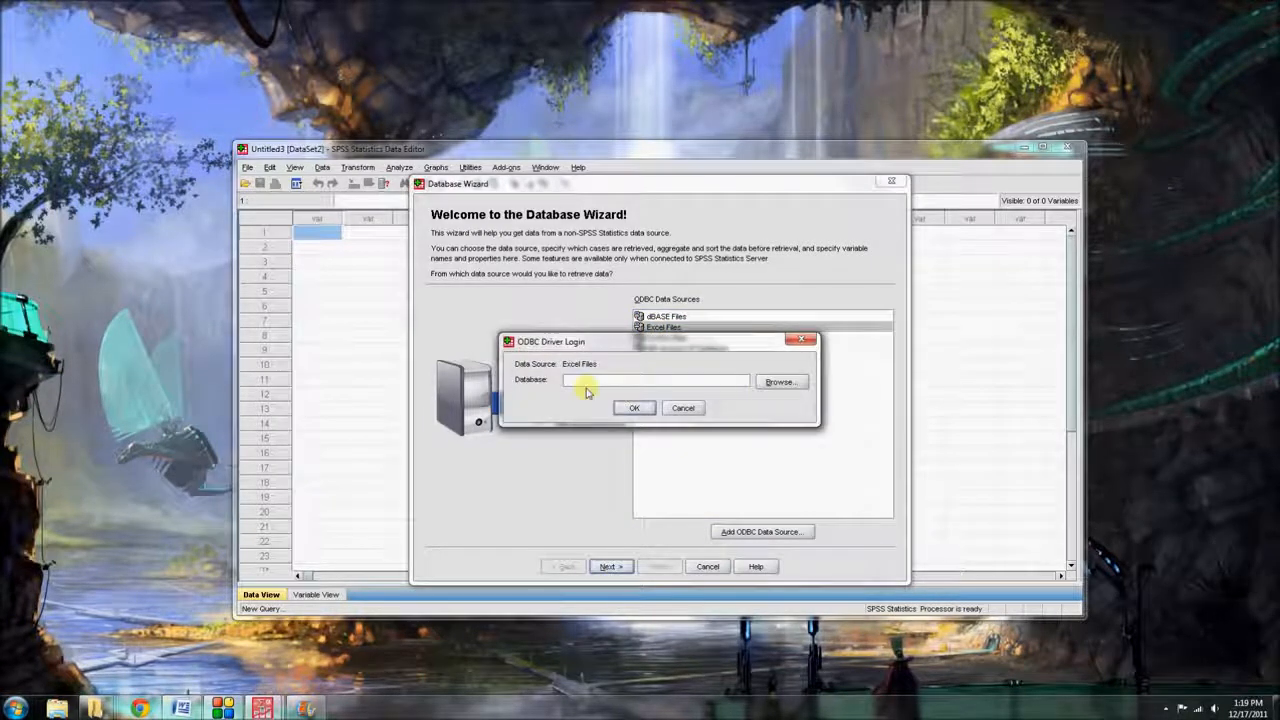
left_click(786, 382)
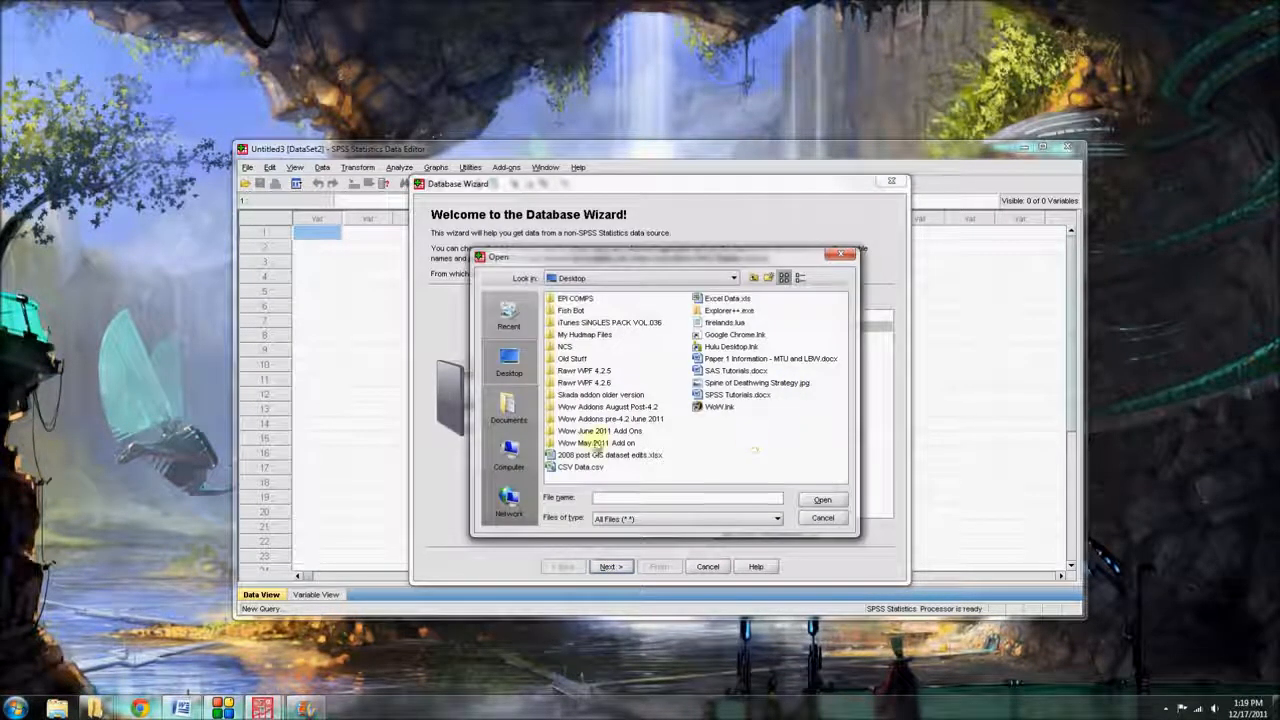
left_click(727, 298)
left_click(822, 501)
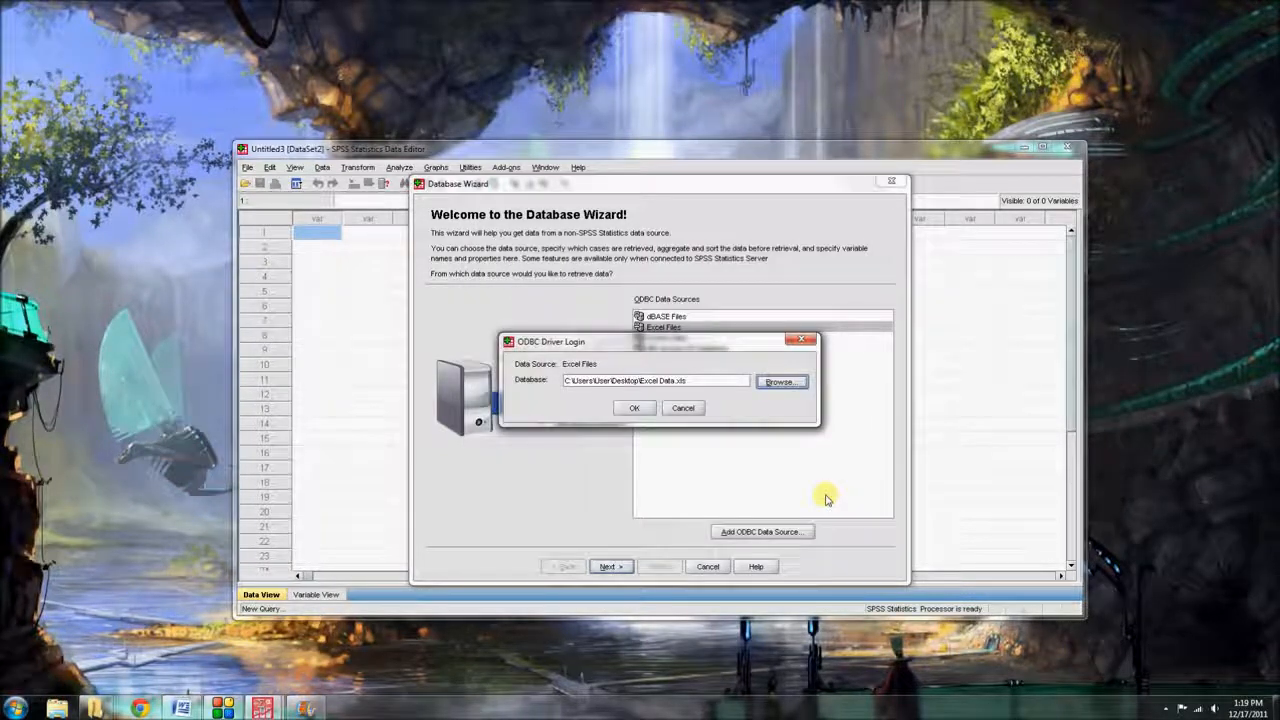
left_click(636, 408)
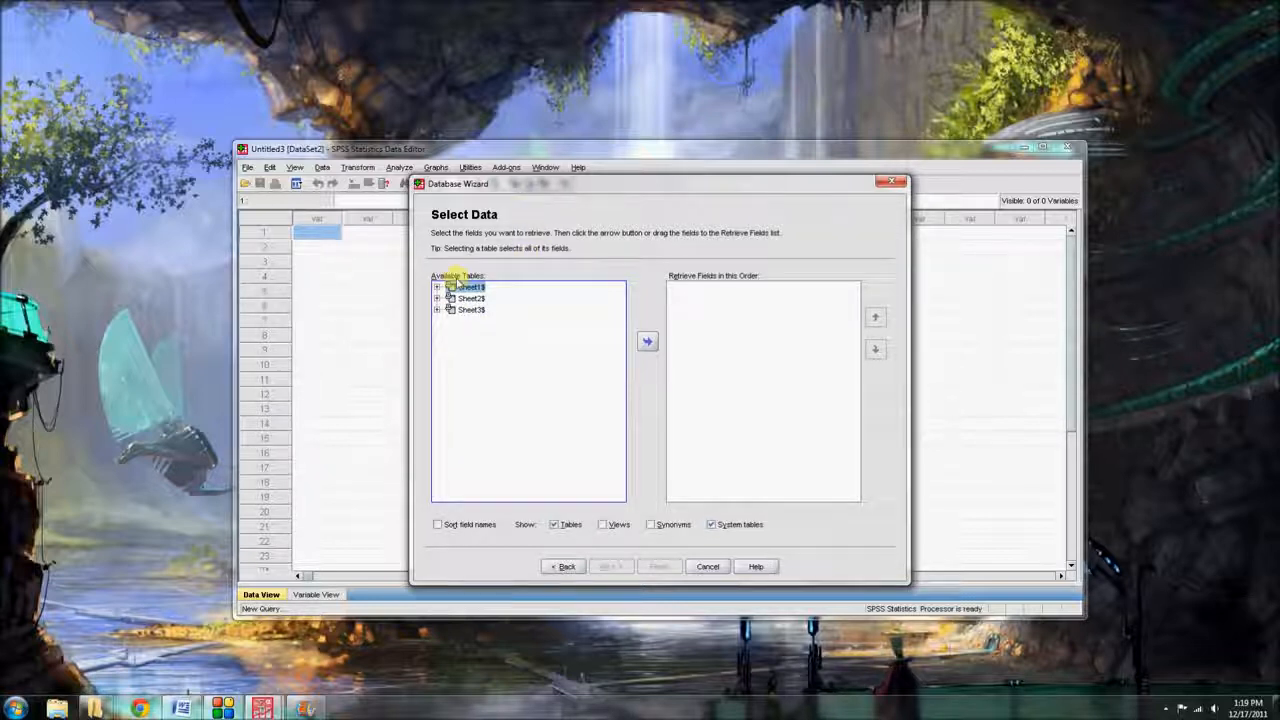
- Retrieve all fields x, y and z from the Sheet1$ table without setting case criteria or random sampling
left_click(436, 309)
left_click(436, 298)
left_click(436, 287)
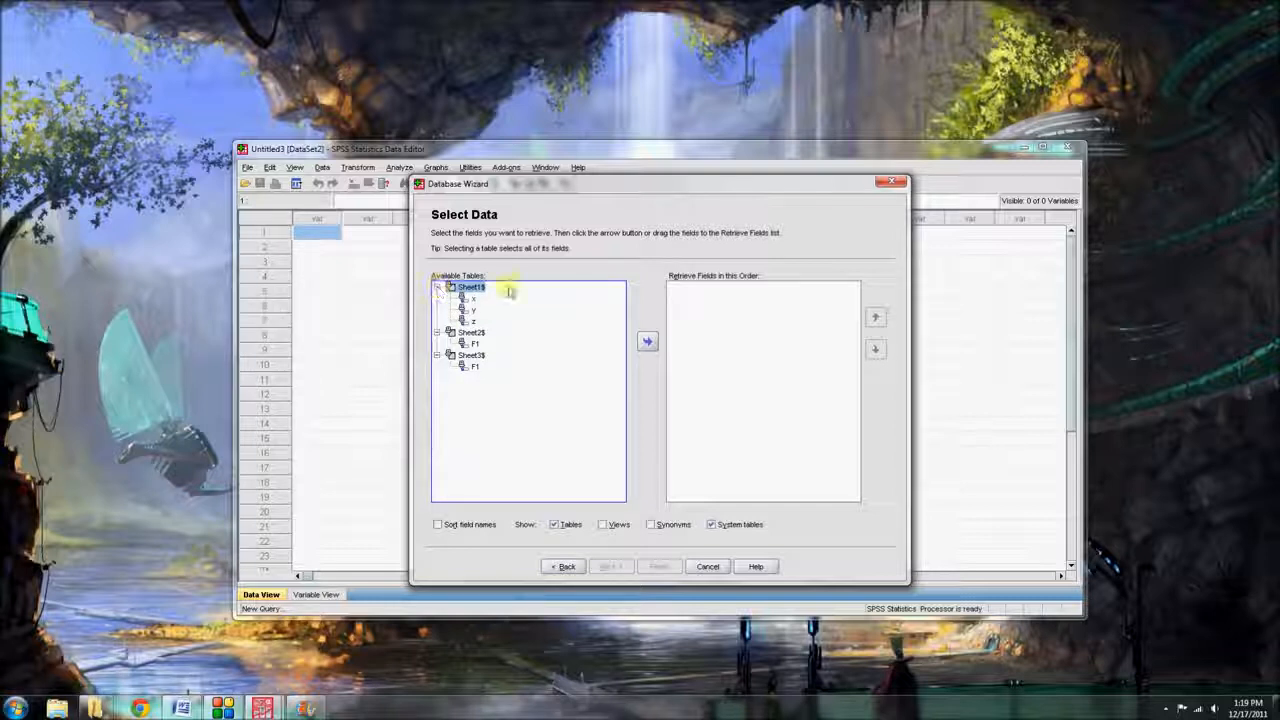
left_click(466, 287)
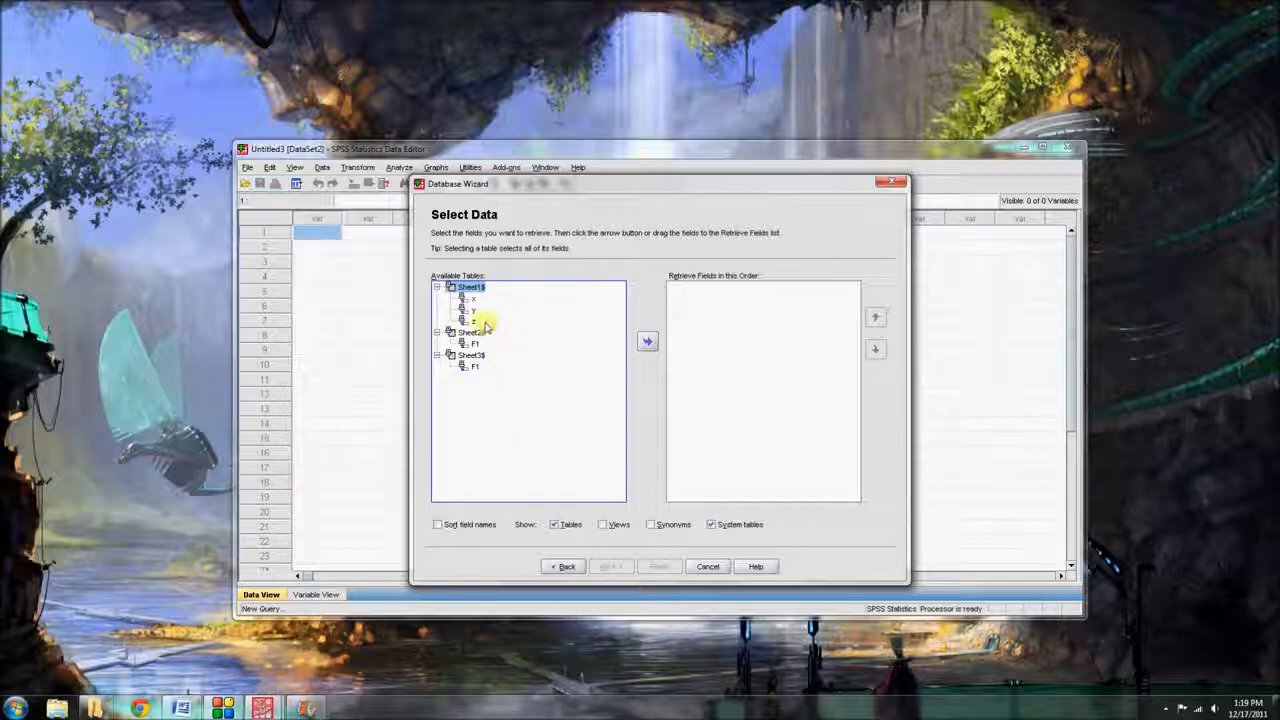
left_click(646, 342)
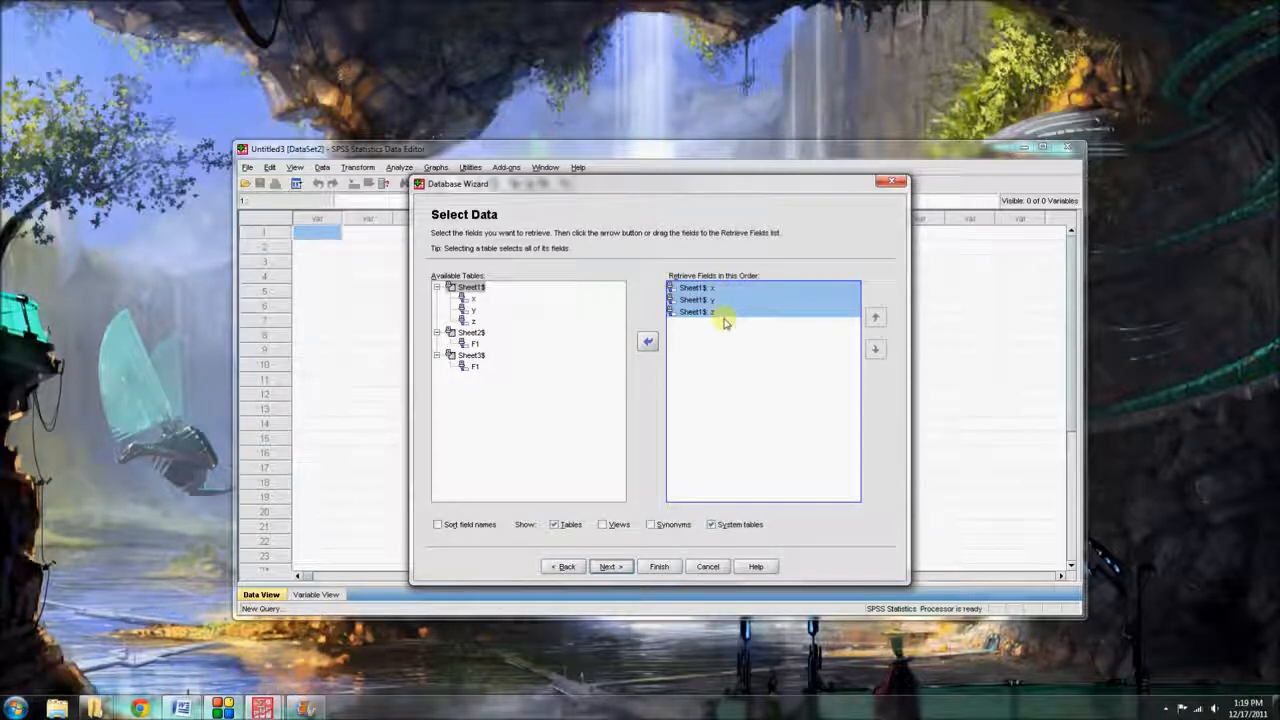
left_click(608, 567)
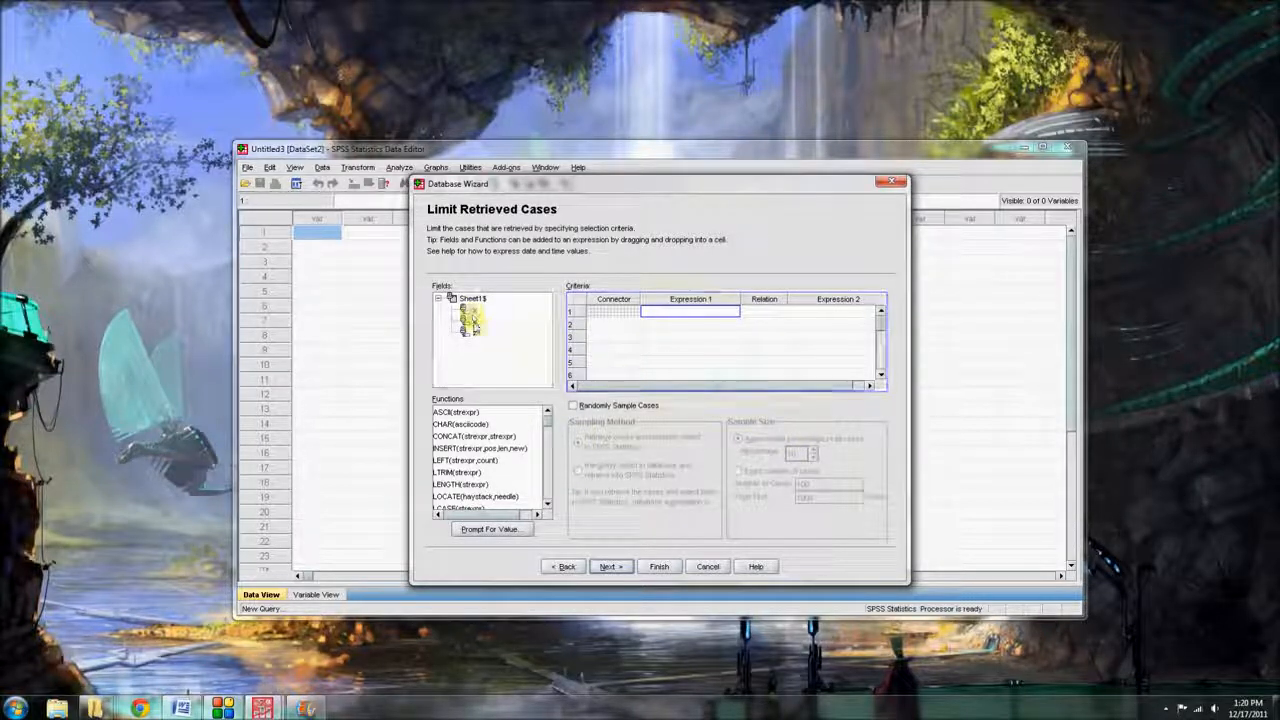
left_click(469, 332)
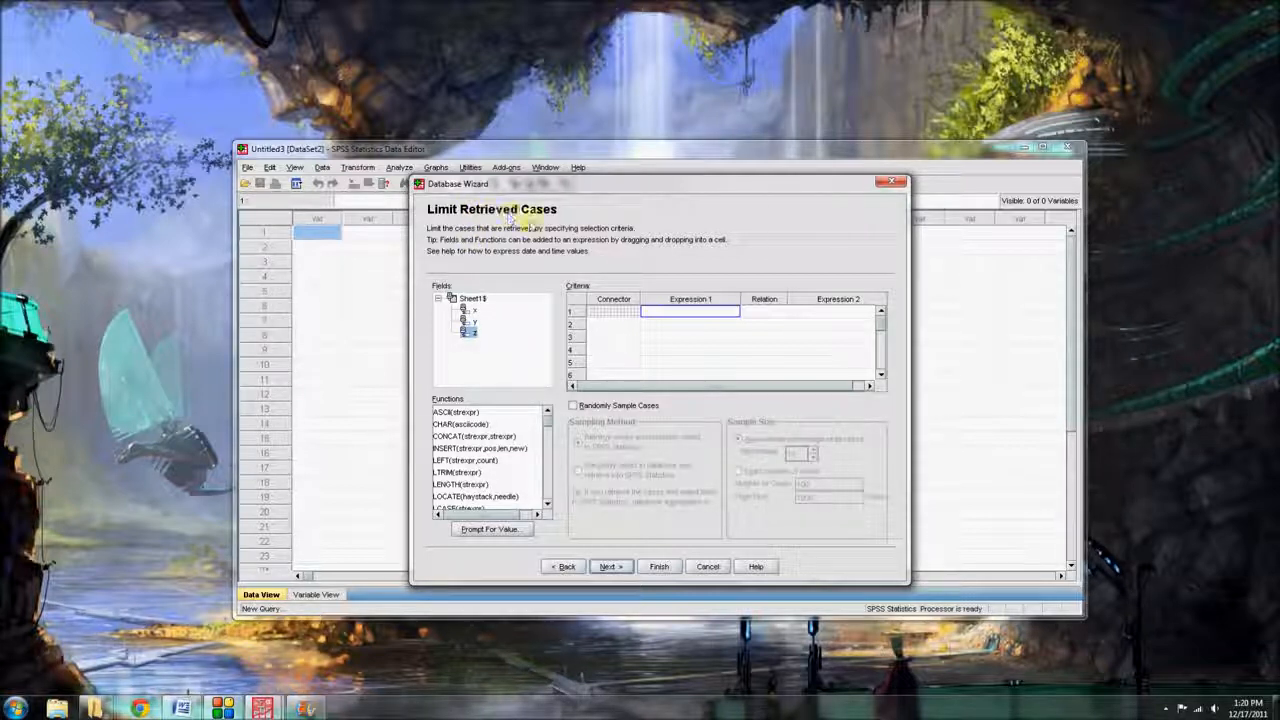
left_click(610, 567)
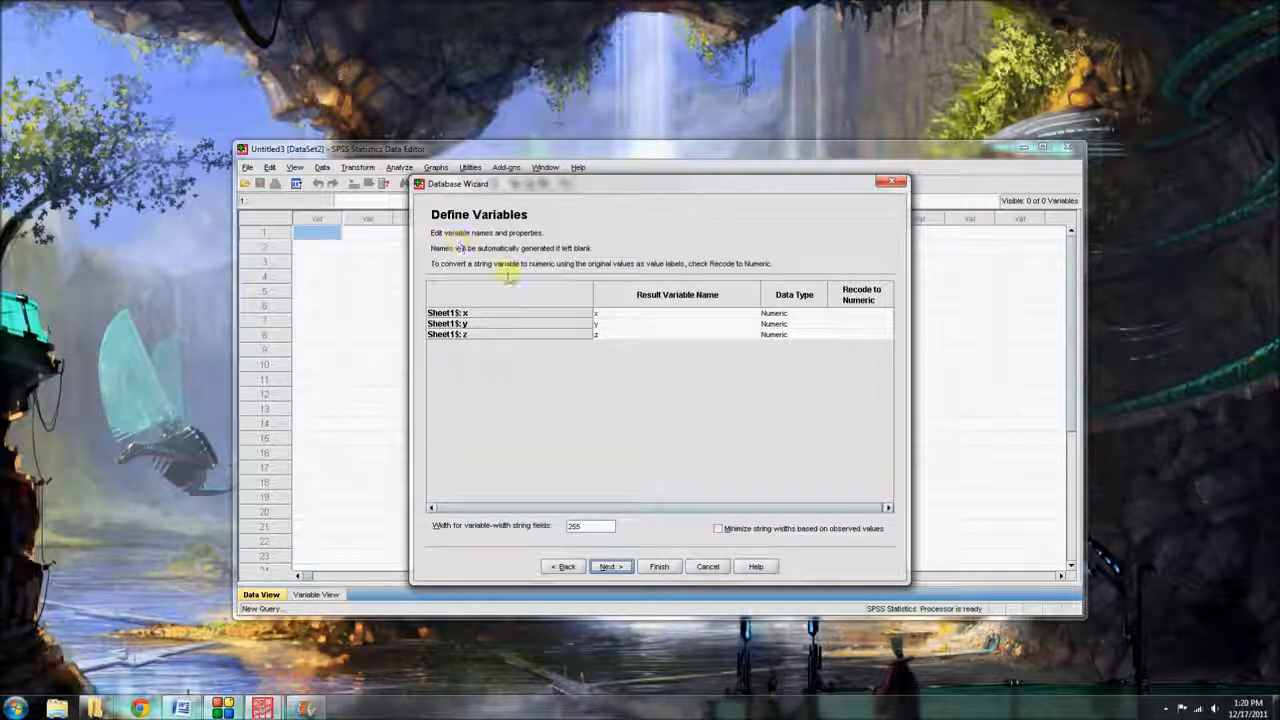
- Rename the result variables x, y and z as ID, Treatment and Site
left_click(632, 314)
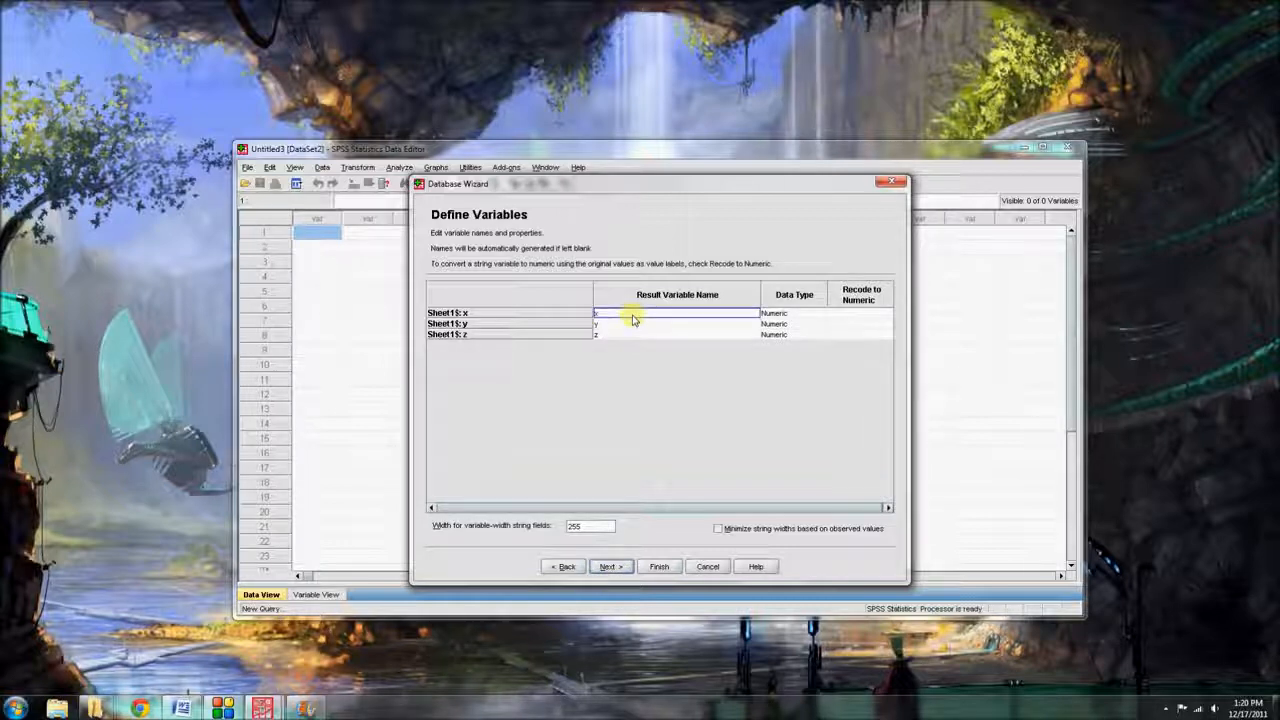
double_click(633, 315)
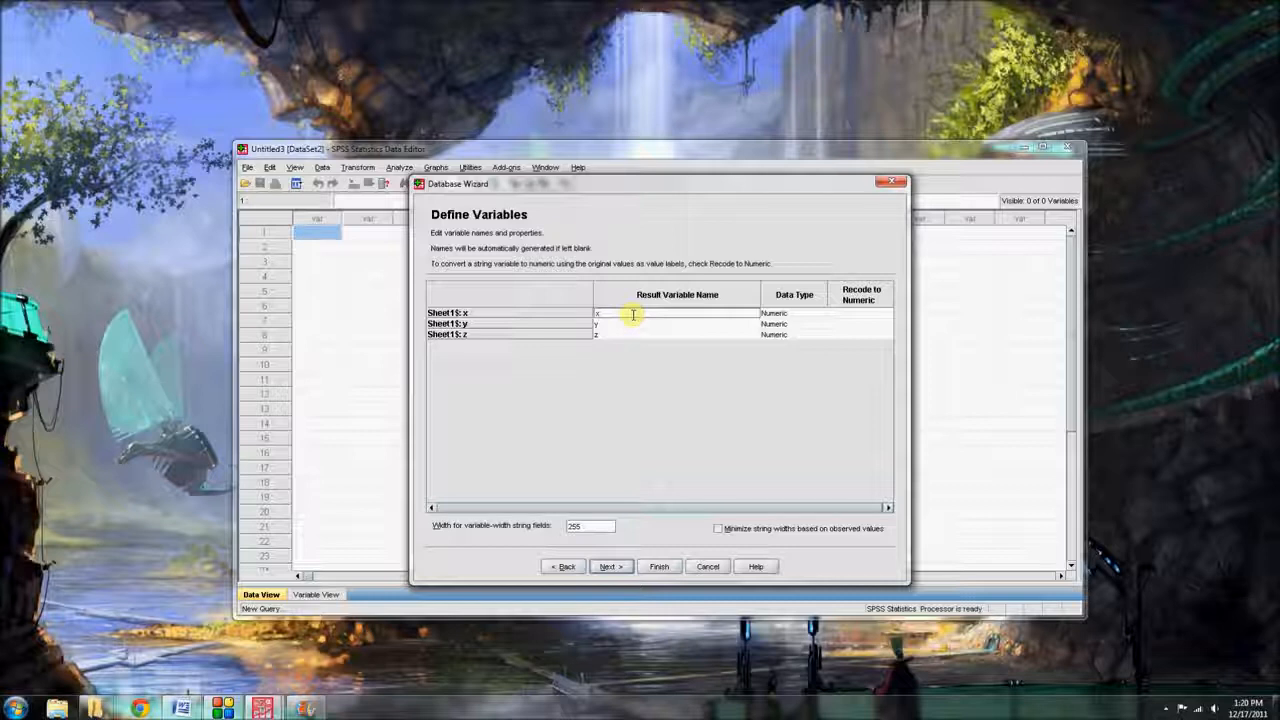
type("ID")
left_click(640, 326)
key("BackSpace")
type("Treatment")
left_click(643, 336)
key("BackSpace")
type("Site")
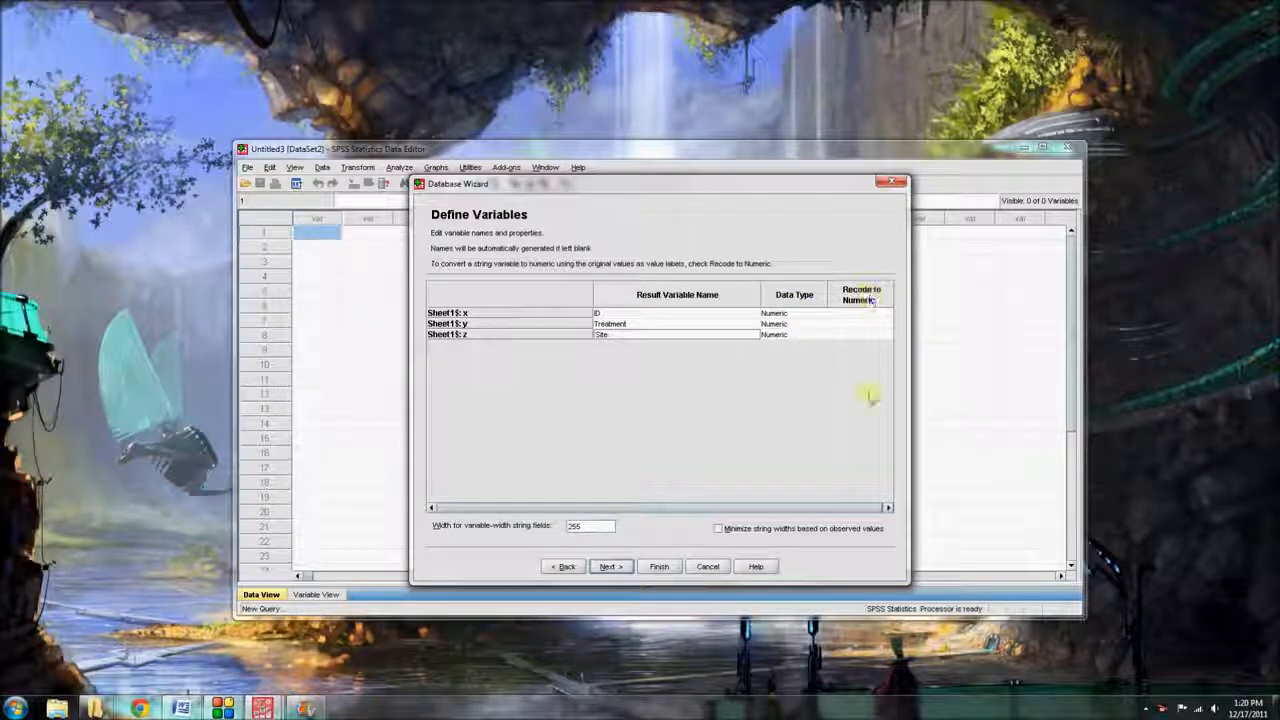
- Finish the database import, check the imported variables' definitions and return to the data values
left_click(611, 567)
left_click(661, 566)
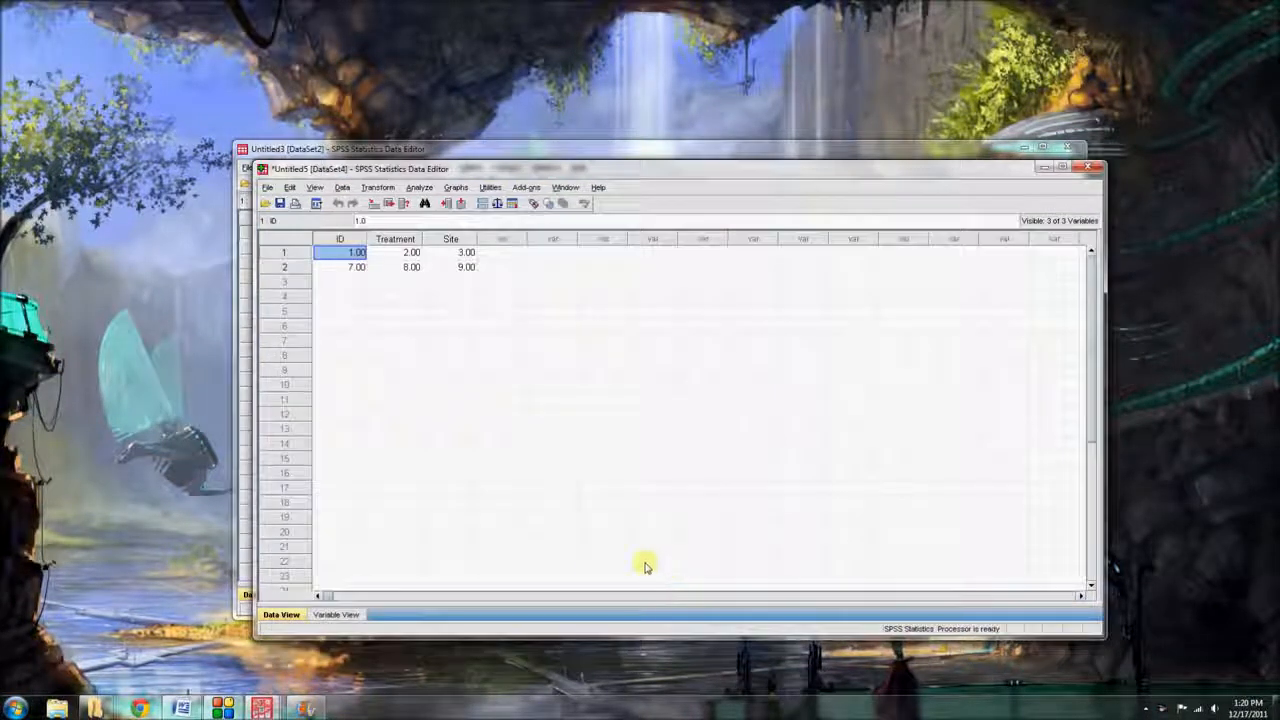
left_click(336, 614)
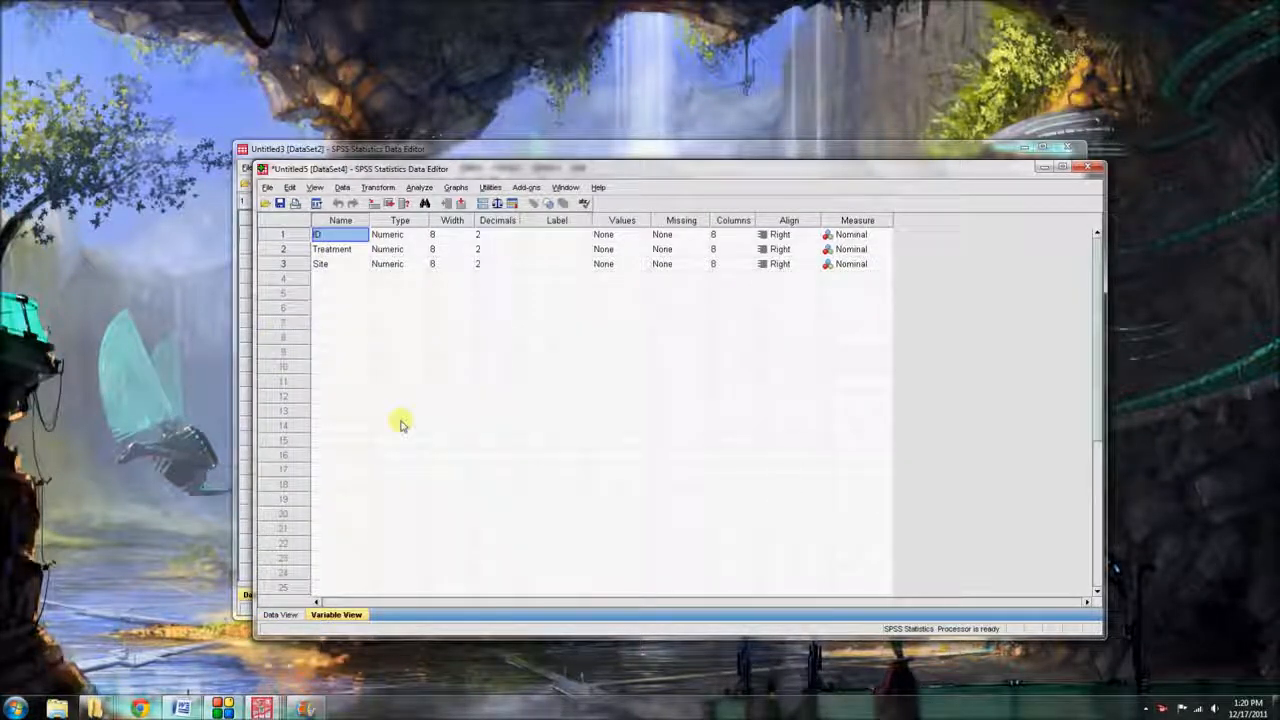
left_click(295, 618)
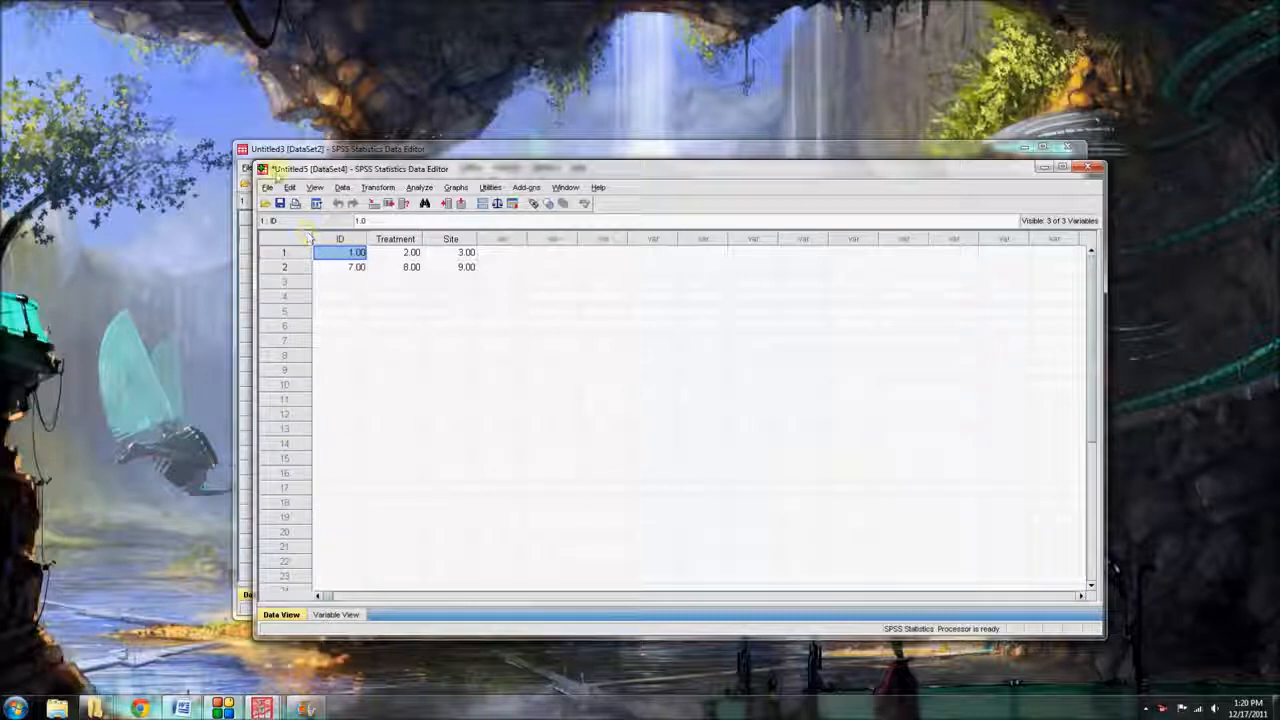
- Open CSV Data.csv from the Desktop with Read Text Data, listing all file types, and cancel the Text Import Wizard
left_click(267, 187)
mouse_move(287, 222)
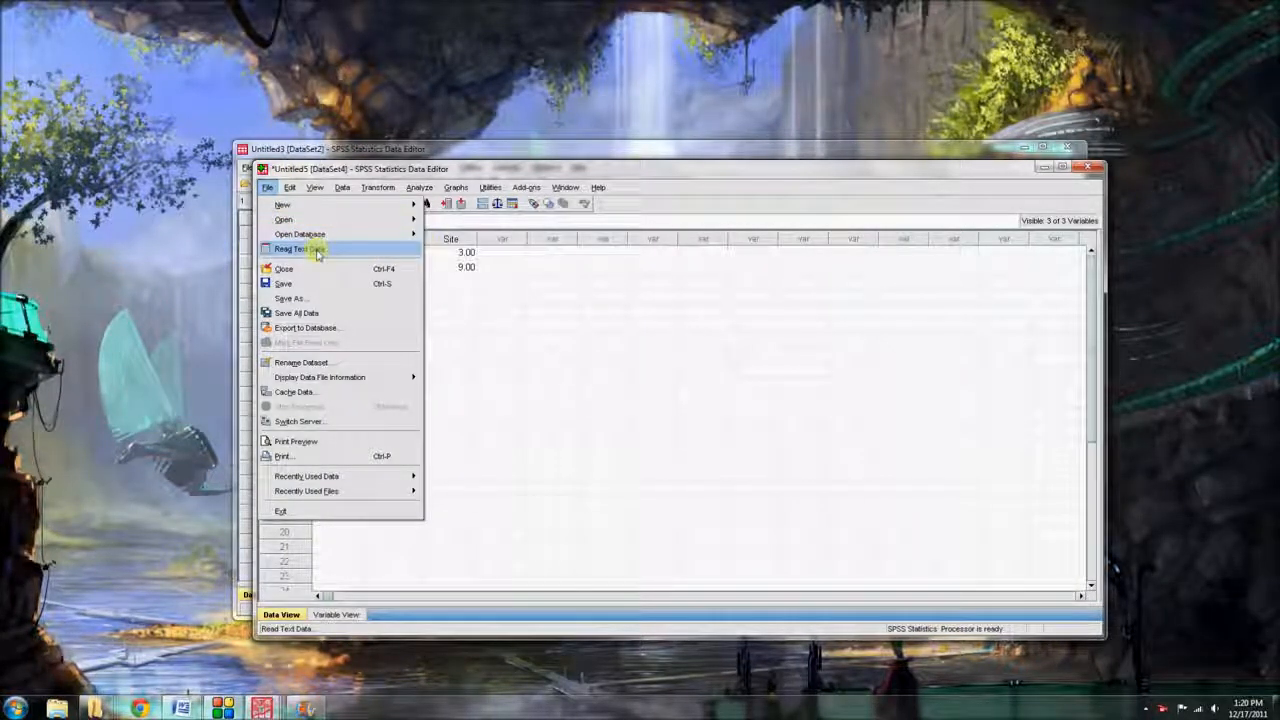
mouse_move(352, 240)
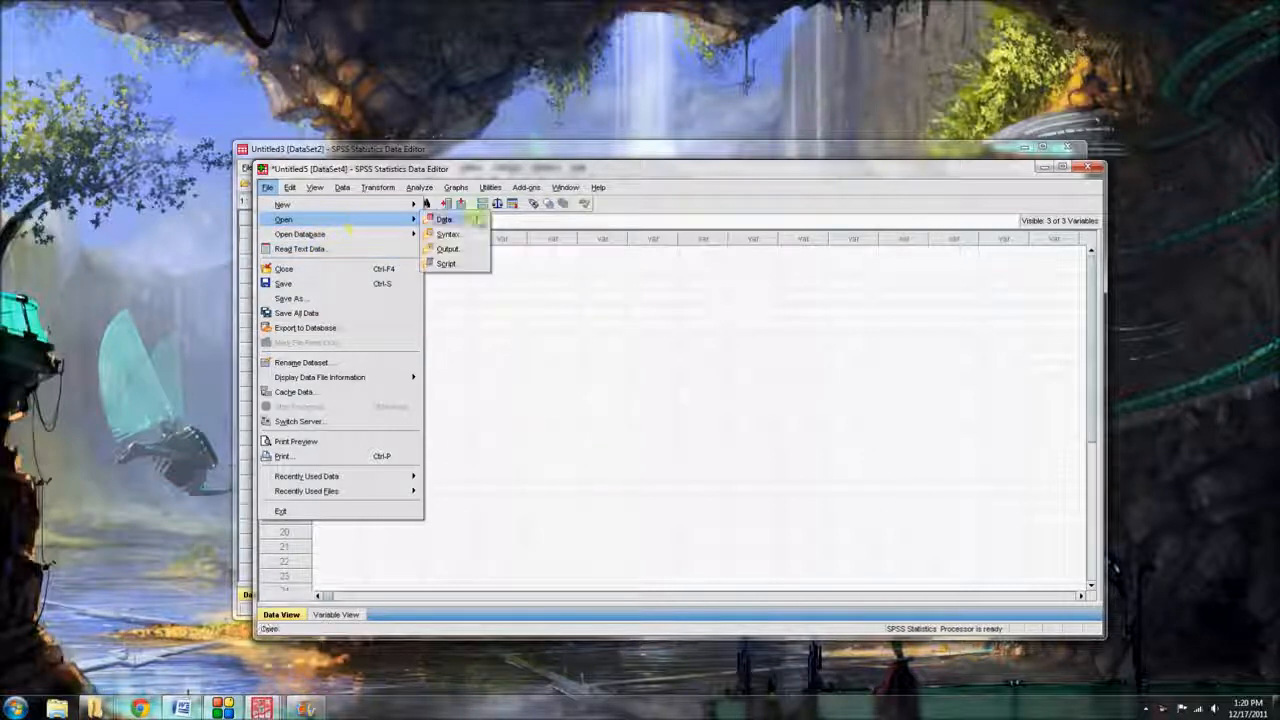
left_click(389, 256)
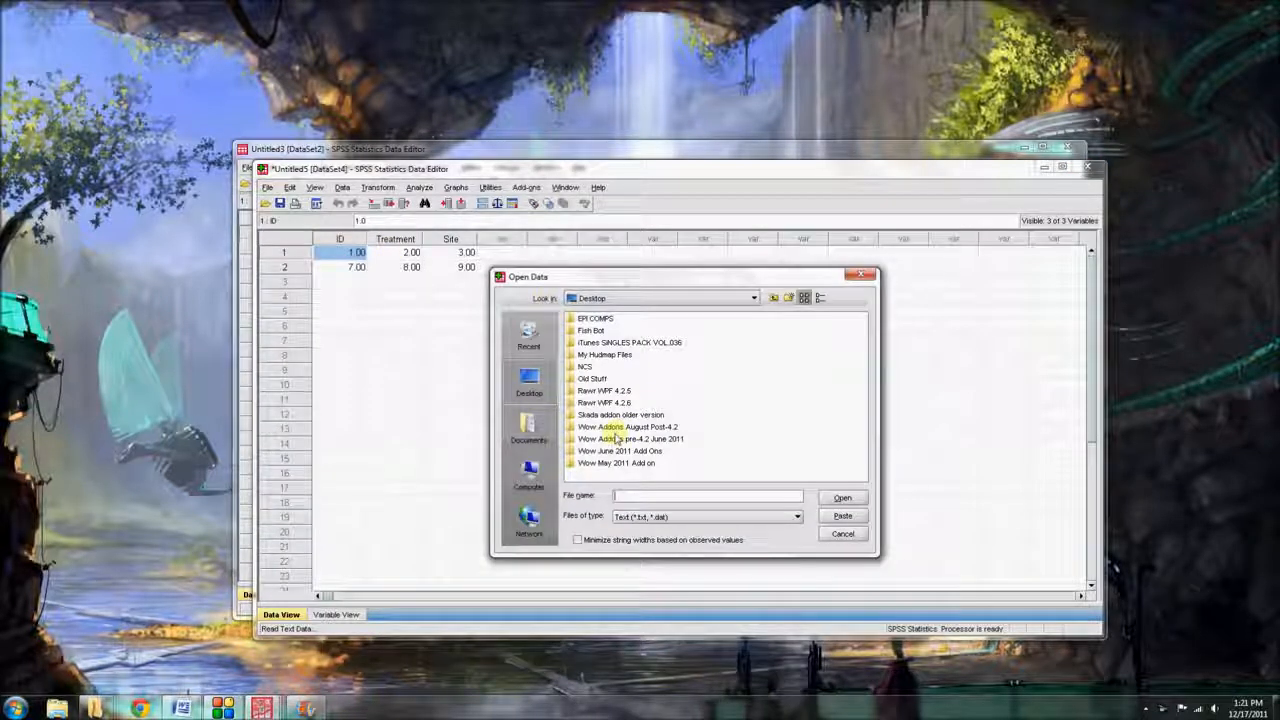
left_click(662, 517)
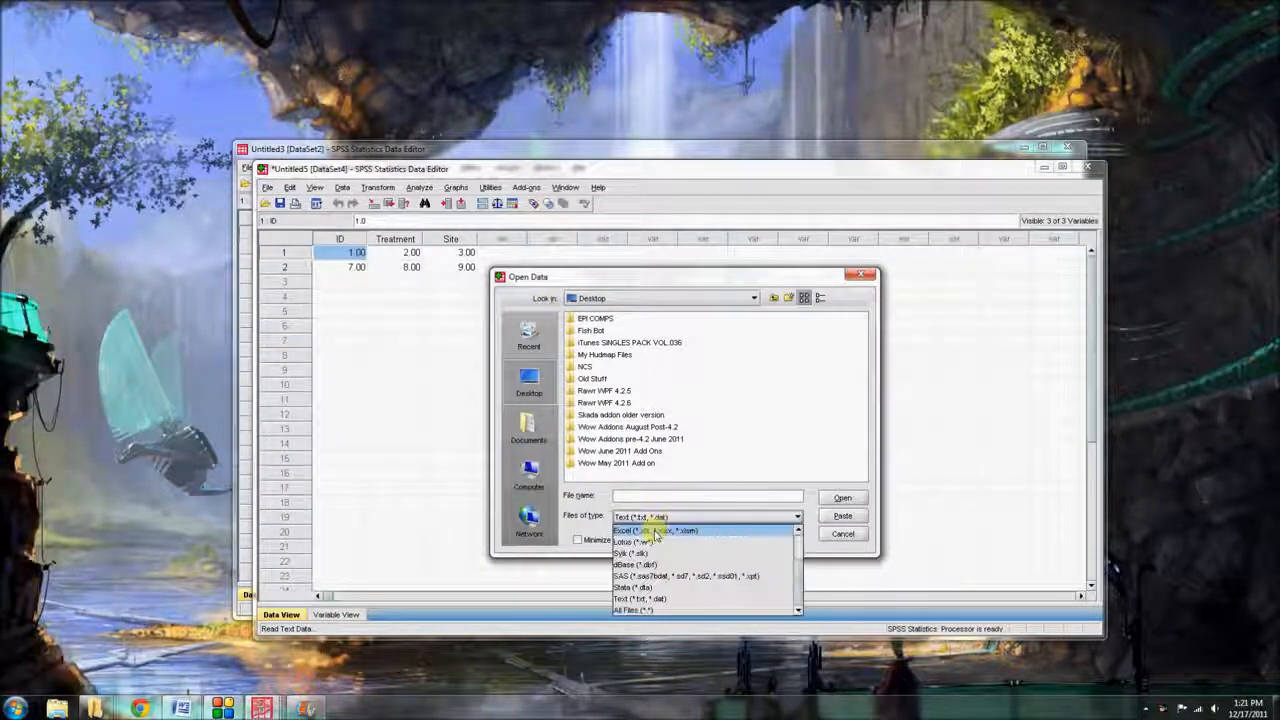
left_click(640, 609)
left_click(748, 318)
left_click(842, 497)
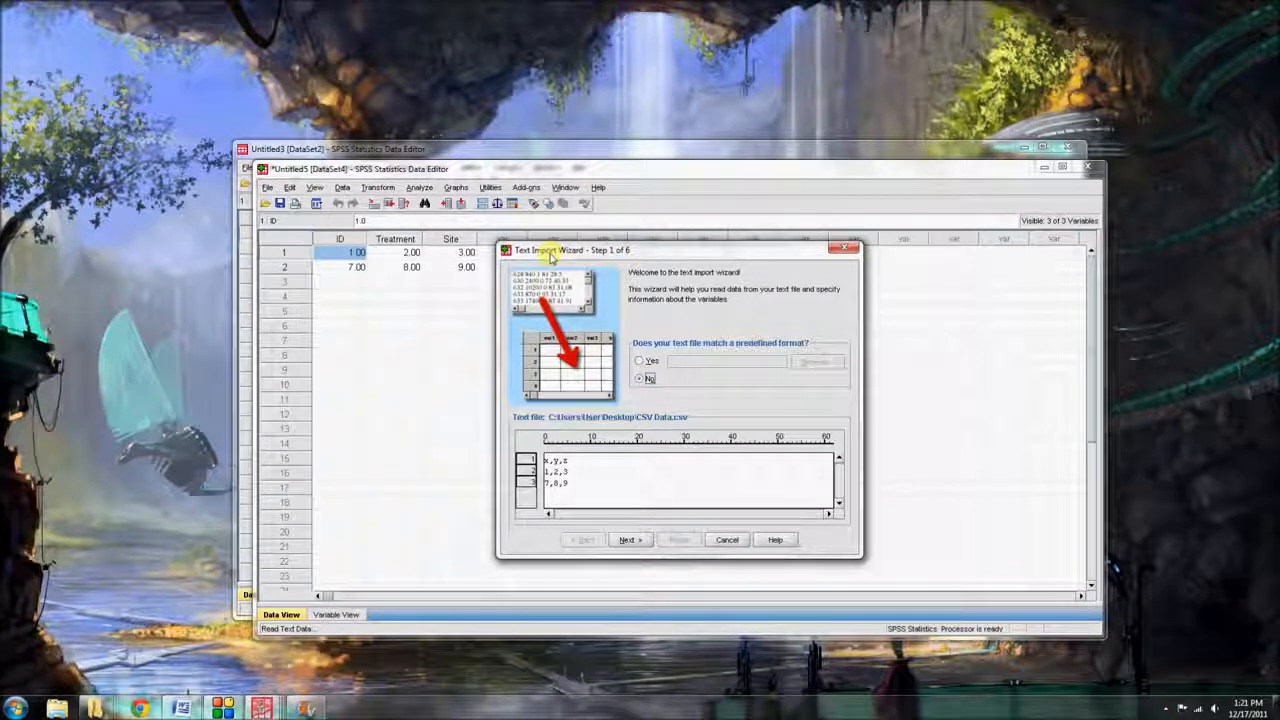
left_click(727, 540)
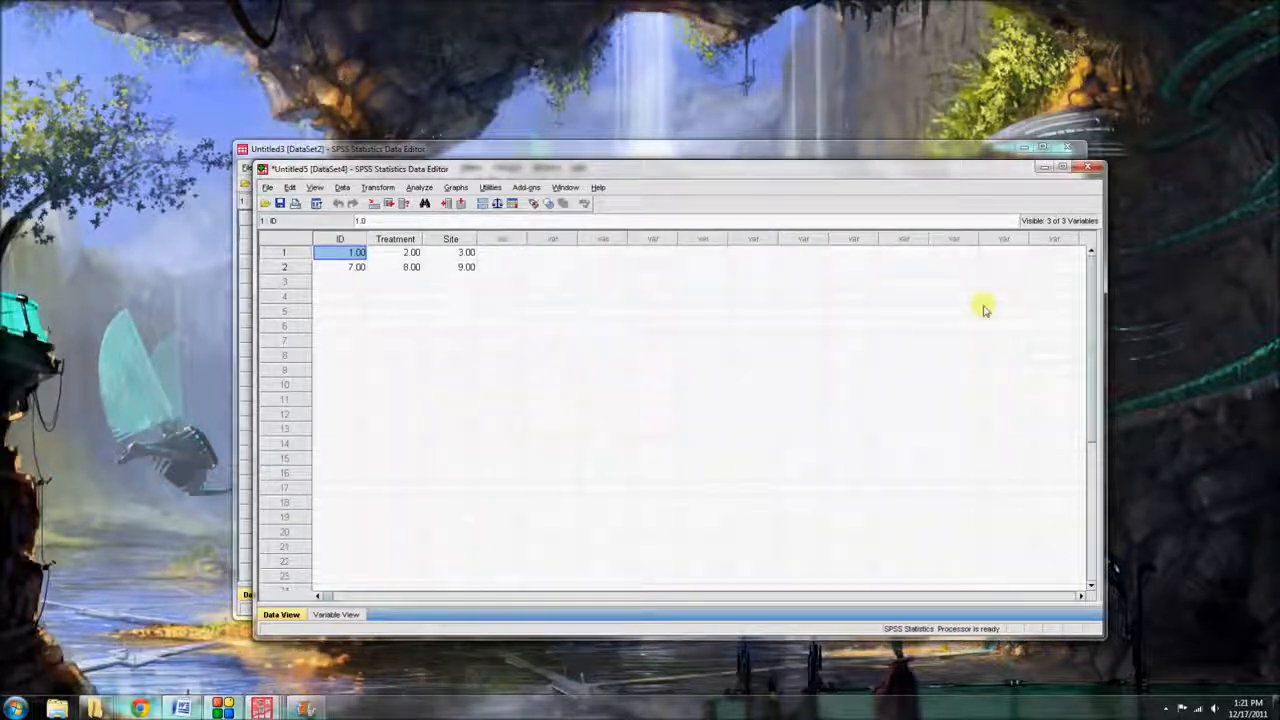
- Close the imported Untitled5 dataset without saving its changes
left_click_drag(934, 170, 968, 190)
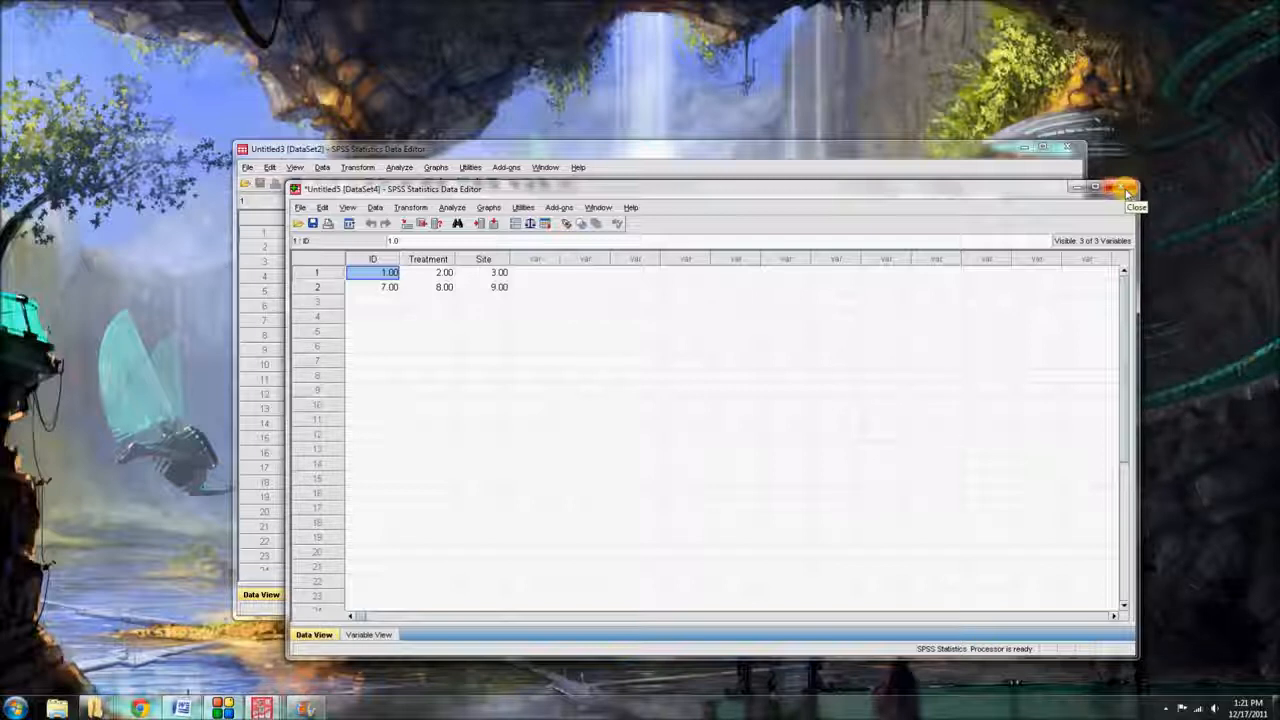
left_click(1127, 190)
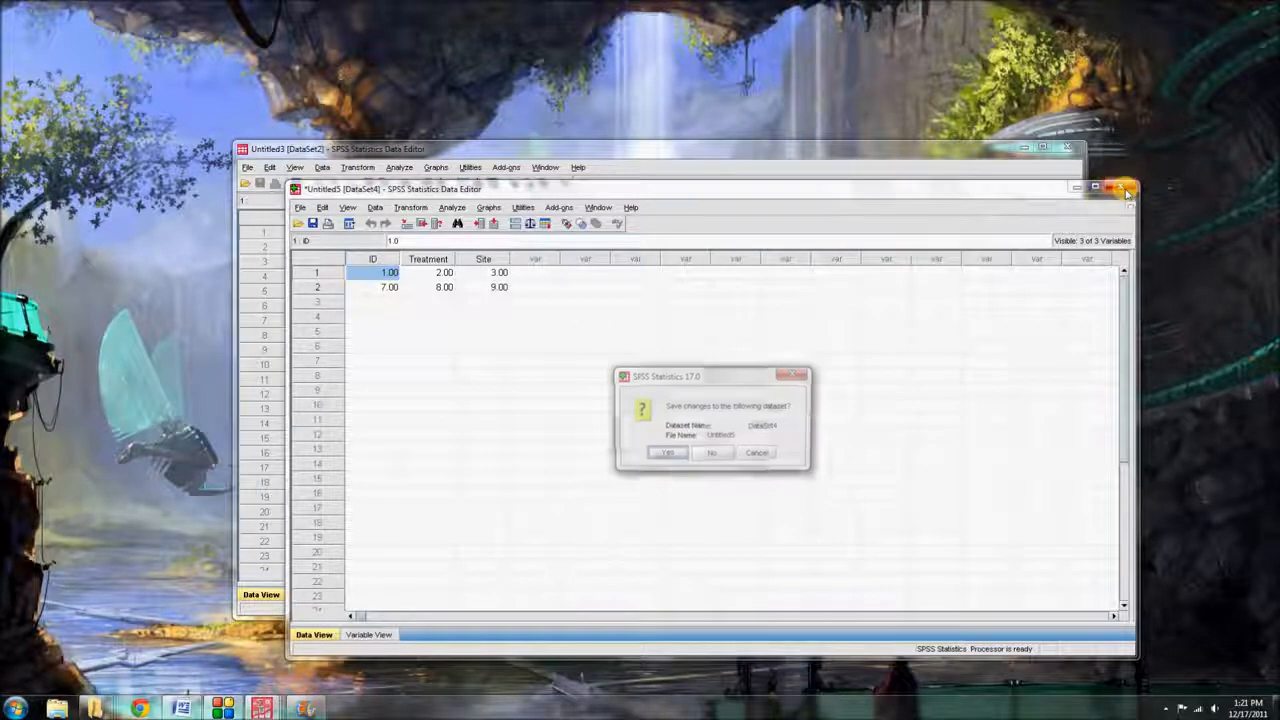
left_click(724, 455)
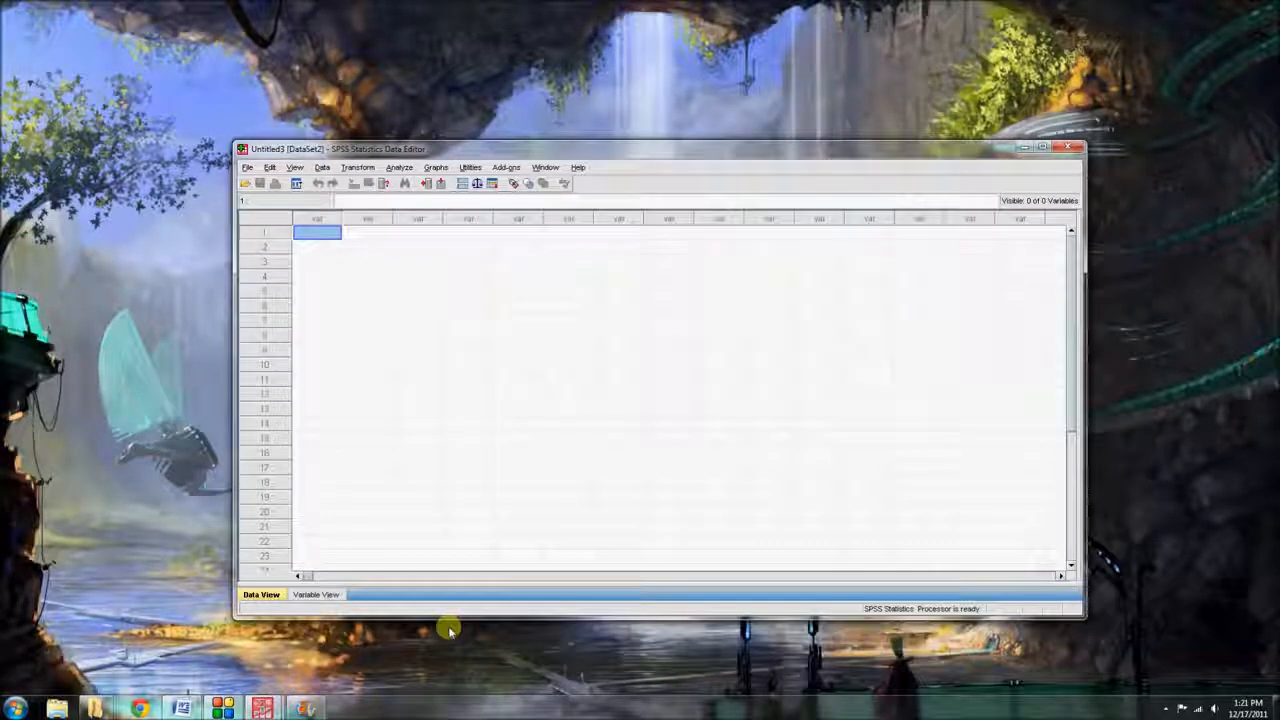